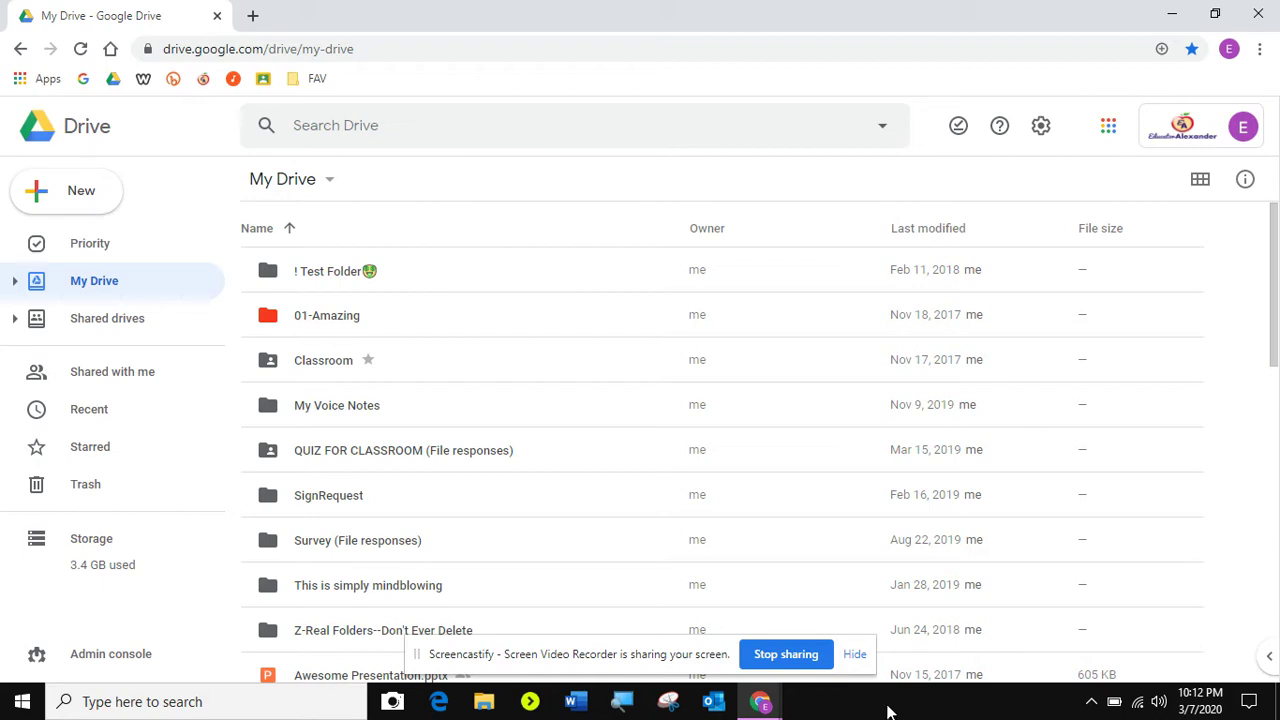
Step: Dismiss the sharing notice and create a blank Google Form from Drive's New > More menu
{"action": "left_click", "coordinate": [855, 654]}
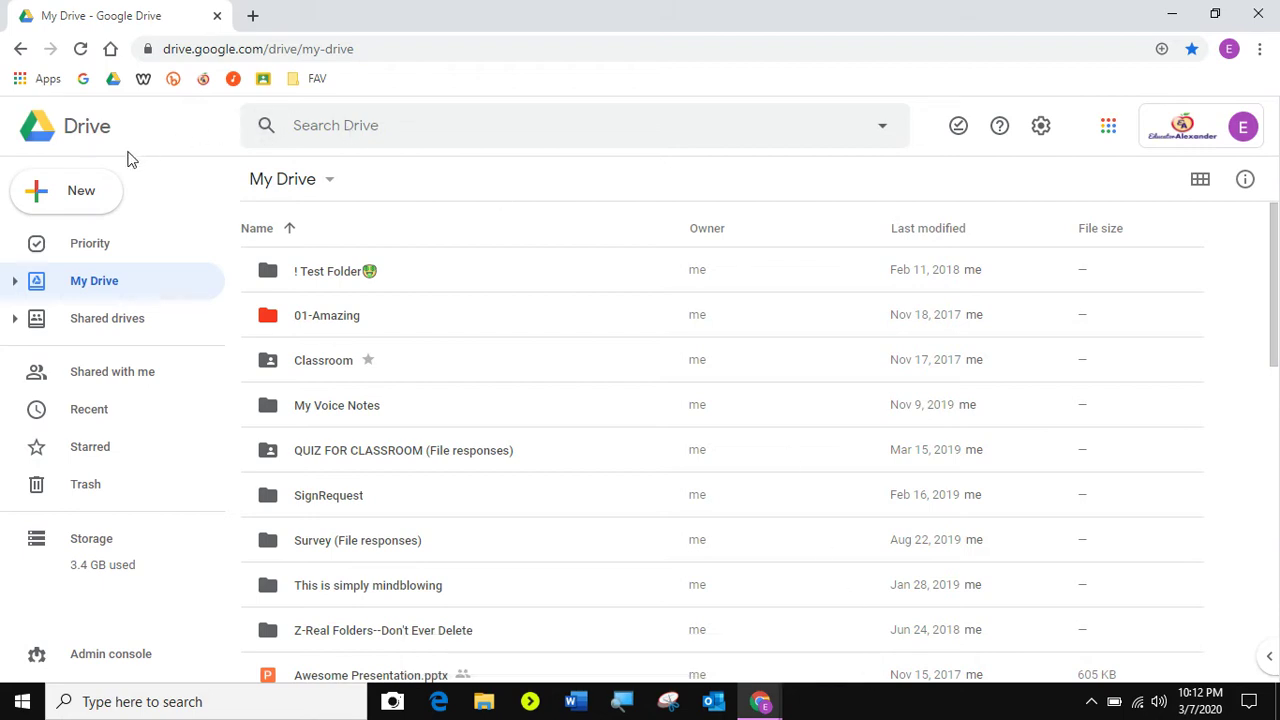
{"action": "left_click", "coordinate": [68, 194]}
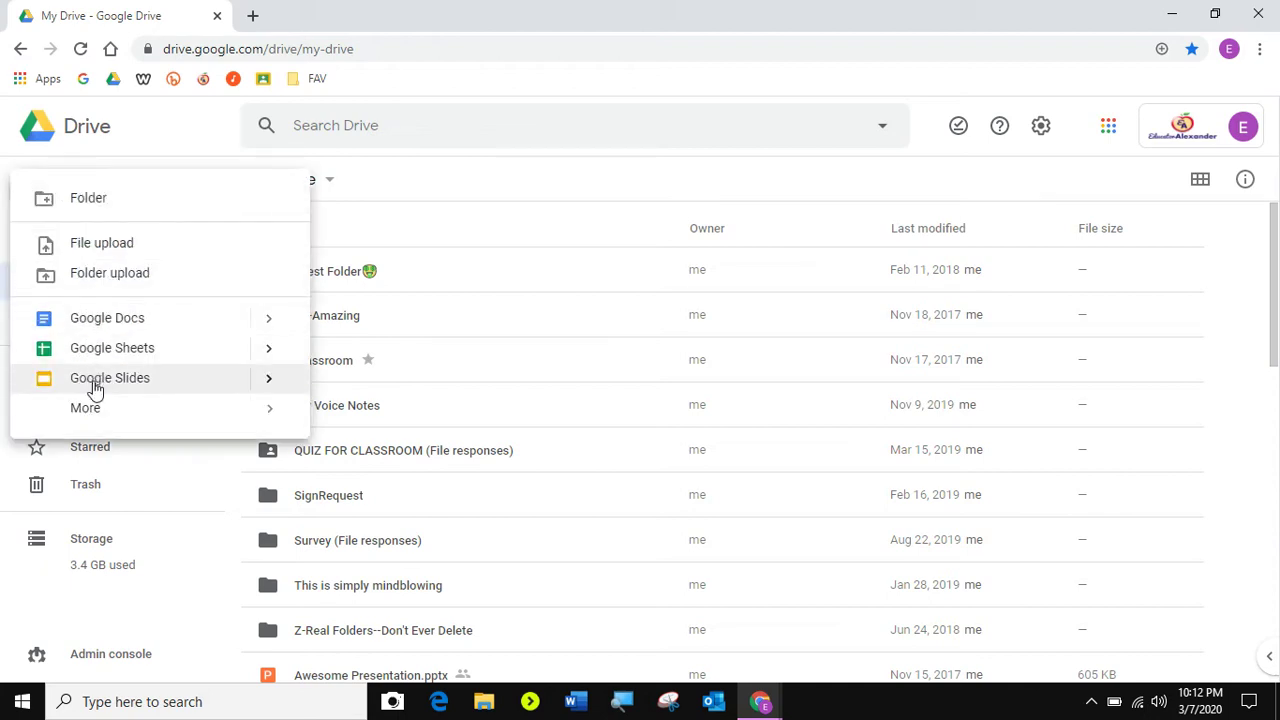
{"action": "mouse_move", "coordinate": [133, 420]}
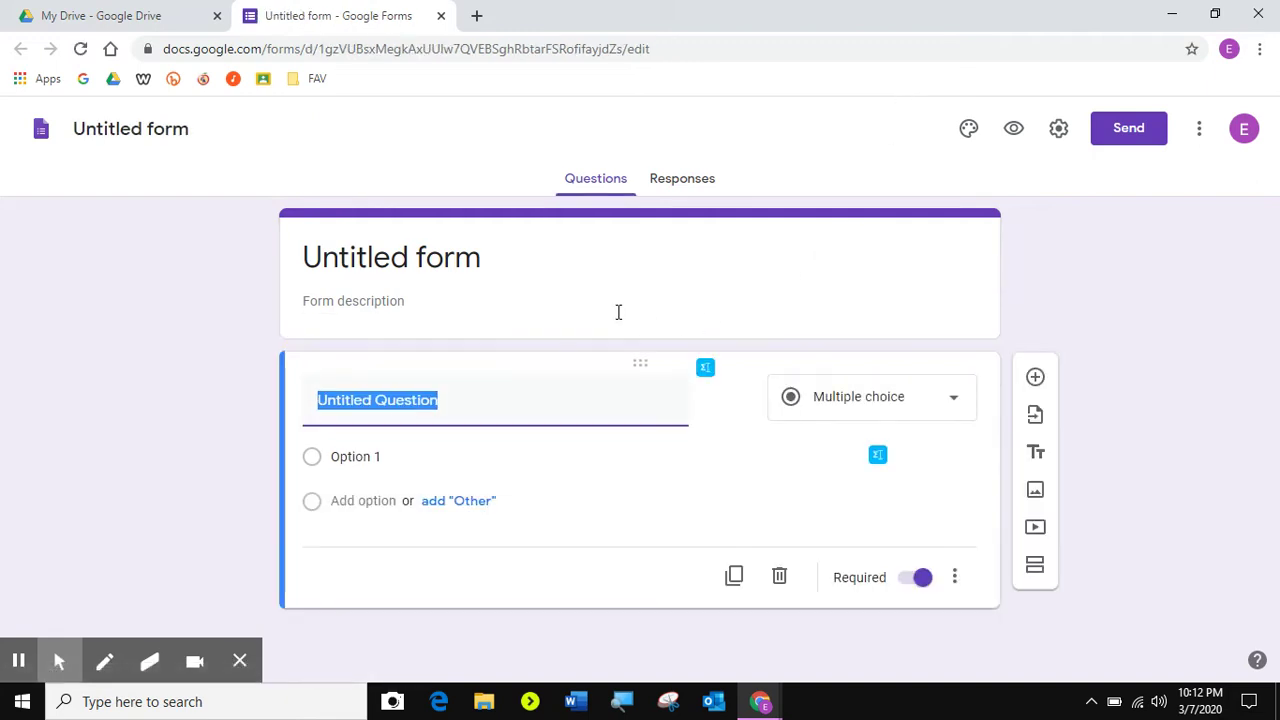
Step: Title the form 'Branching' and confirm the Drive file name also reads Branching
{"action": "left_click", "coordinate": [460, 253]}
{"action": "type", "text": "B"}
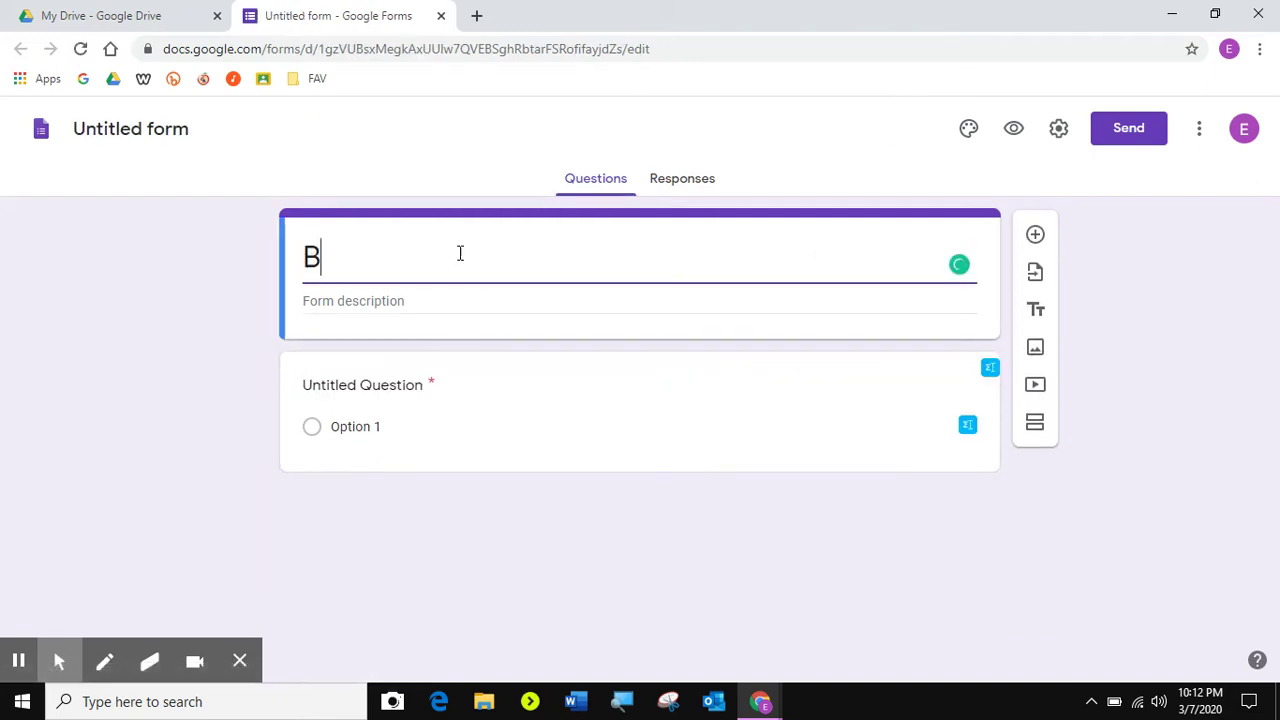
{"action": "type", "text": "ranching"}
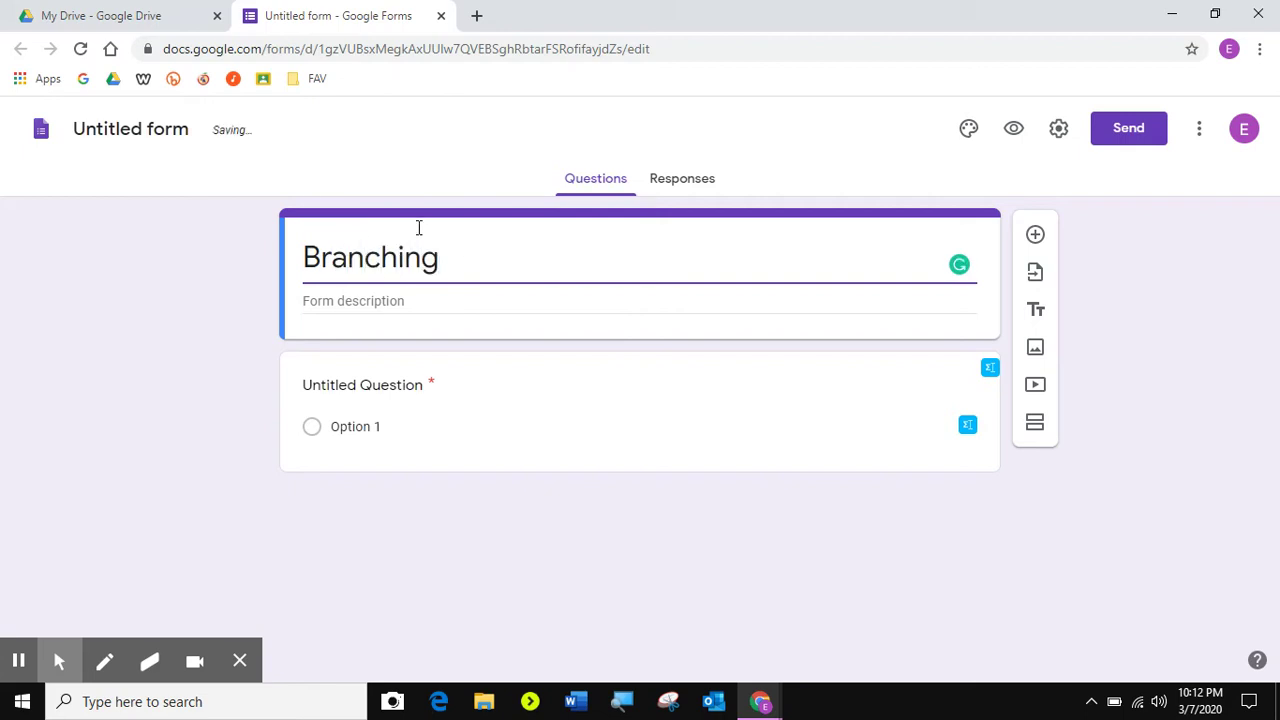
{"action": "left_click", "coordinate": [204, 247]}
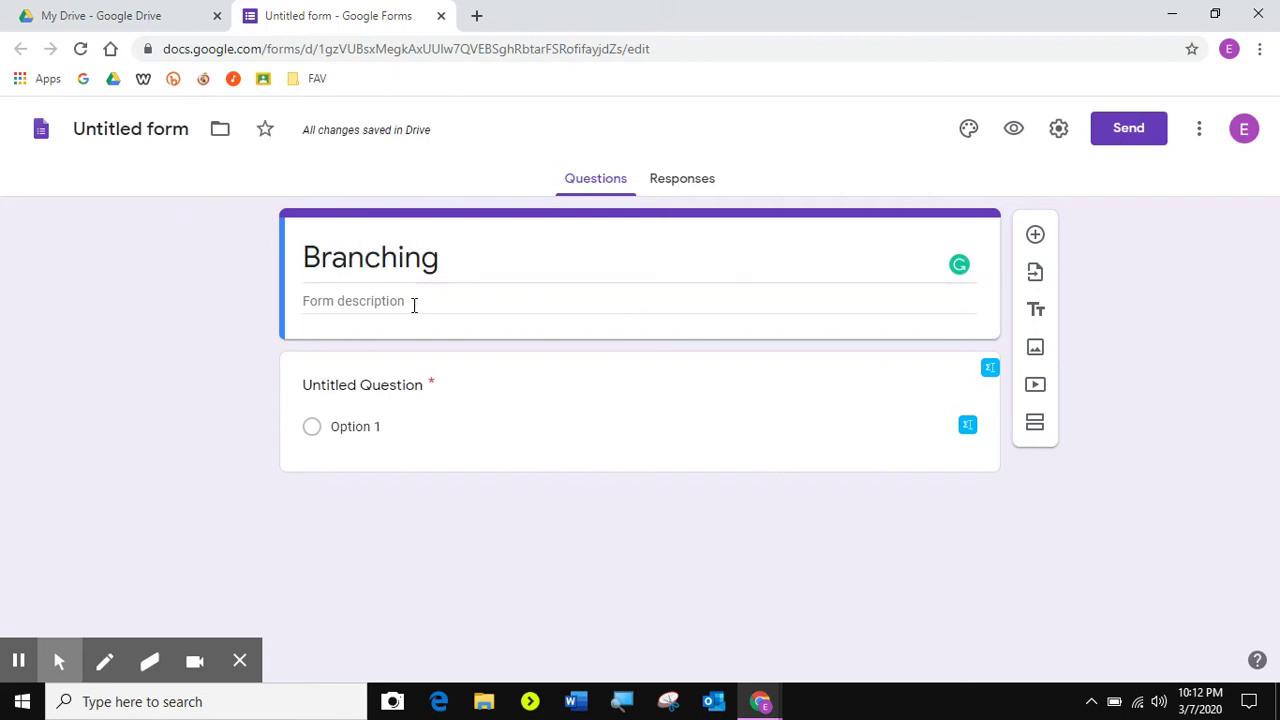
{"action": "left_click", "coordinate": [171, 128]}
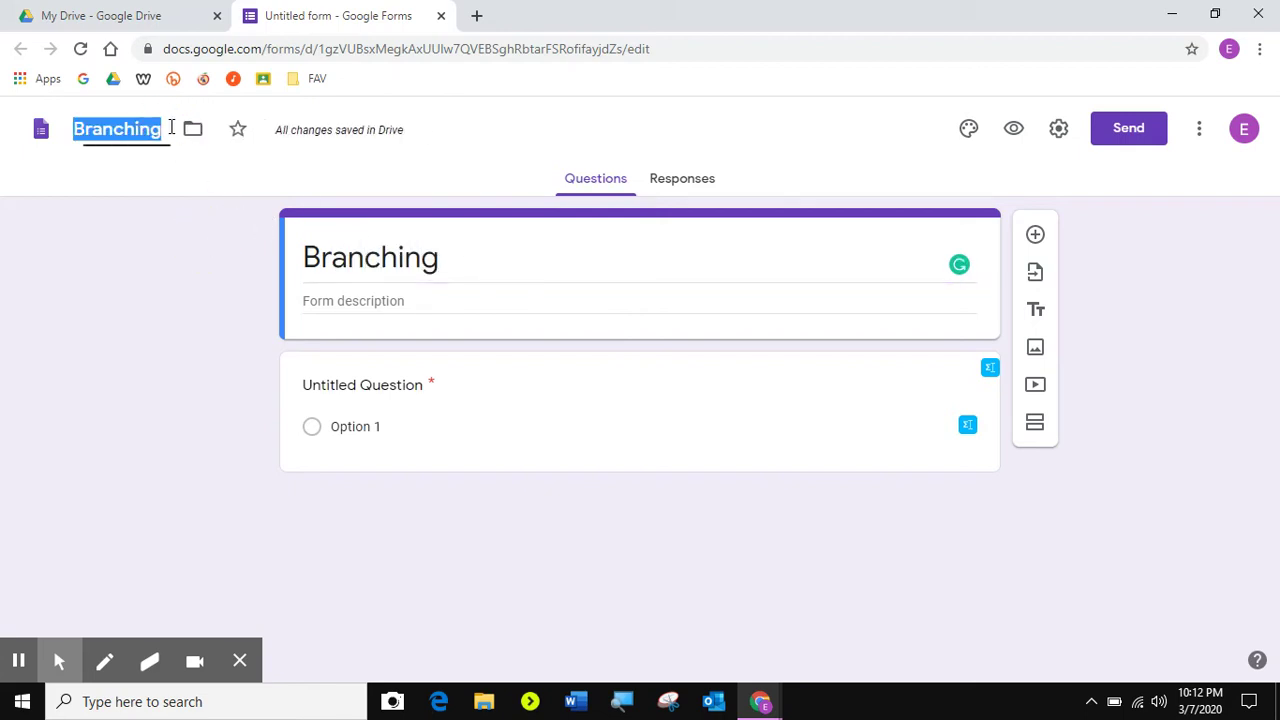
{"action": "double_click", "coordinate": [380, 257]}
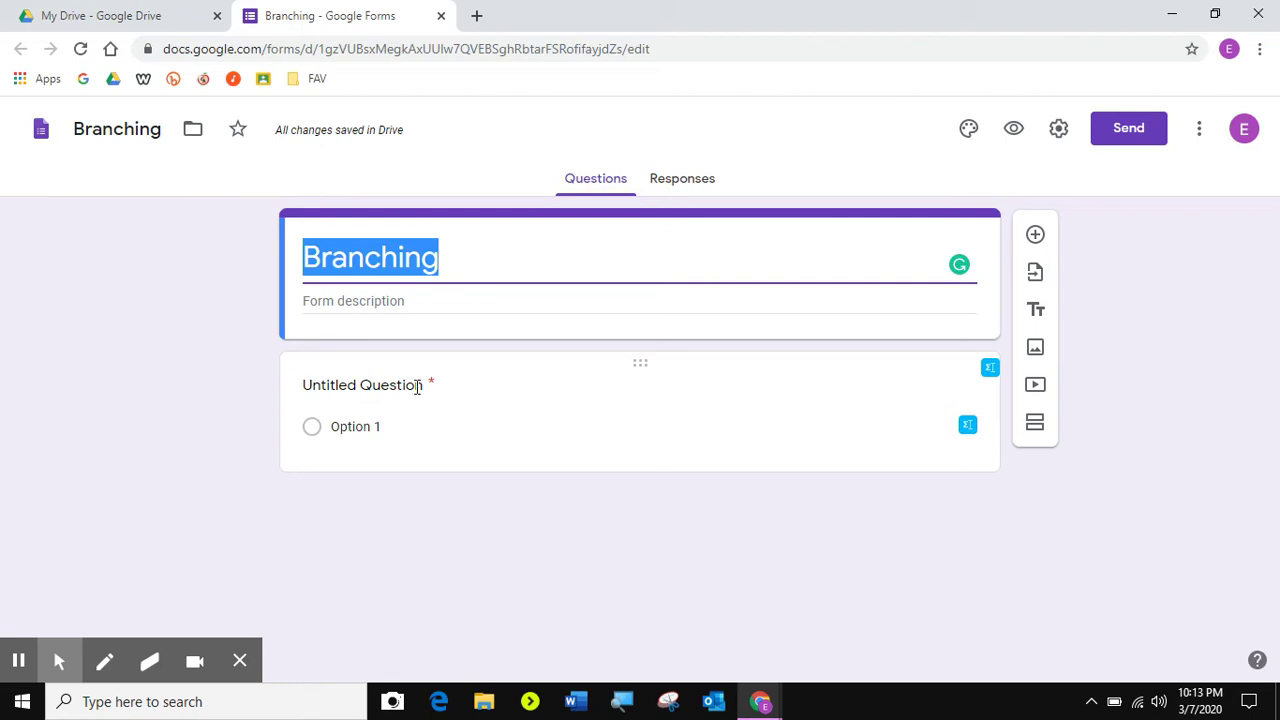
Step: Title the first question 'How did you like the training?' and keep it Multiple choice
{"action": "left_click", "coordinate": [417, 387]}
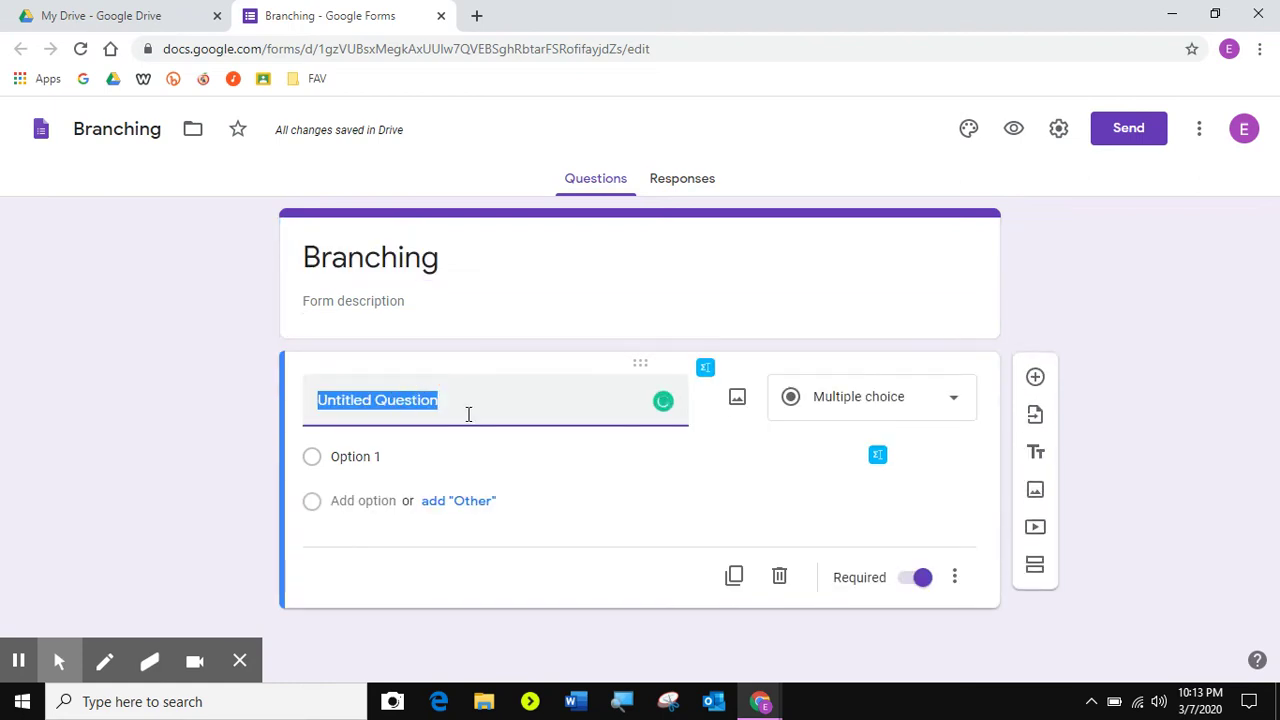
{"action": "type", "text": "How did"}
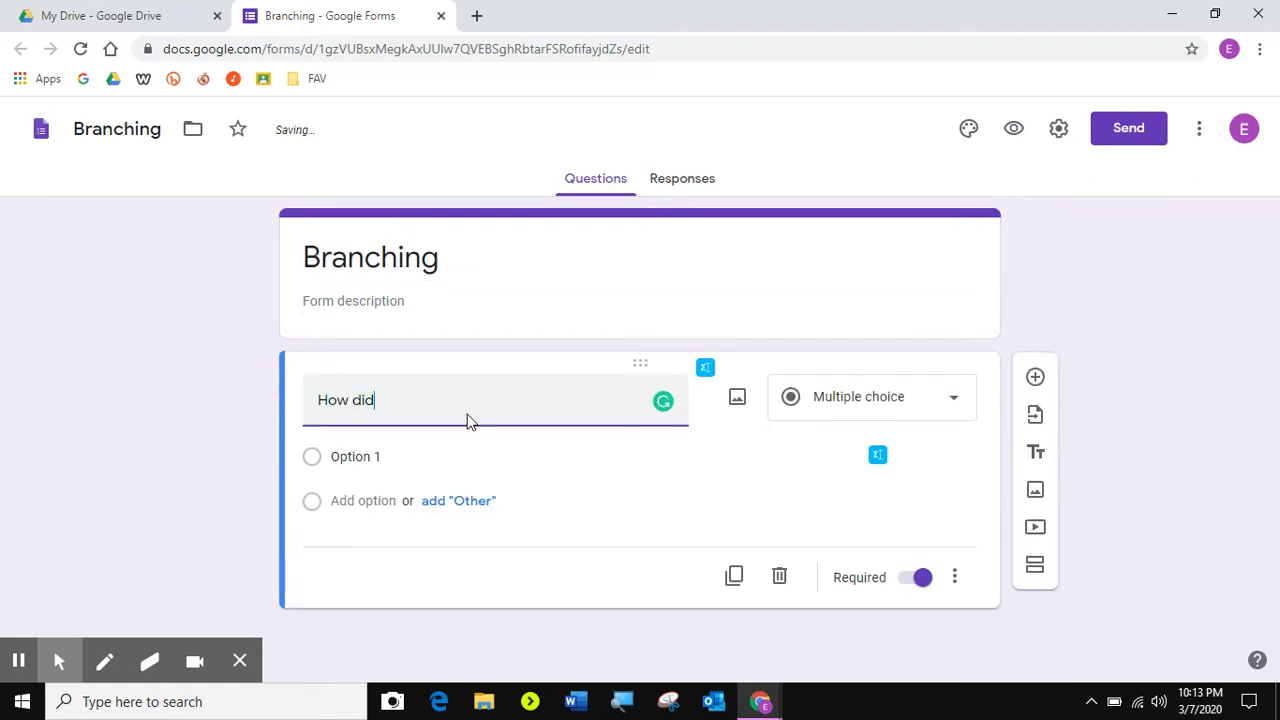
{"action": "type", "text": " you like the training?"}
{"action": "left_click", "coordinate": [878, 403]}
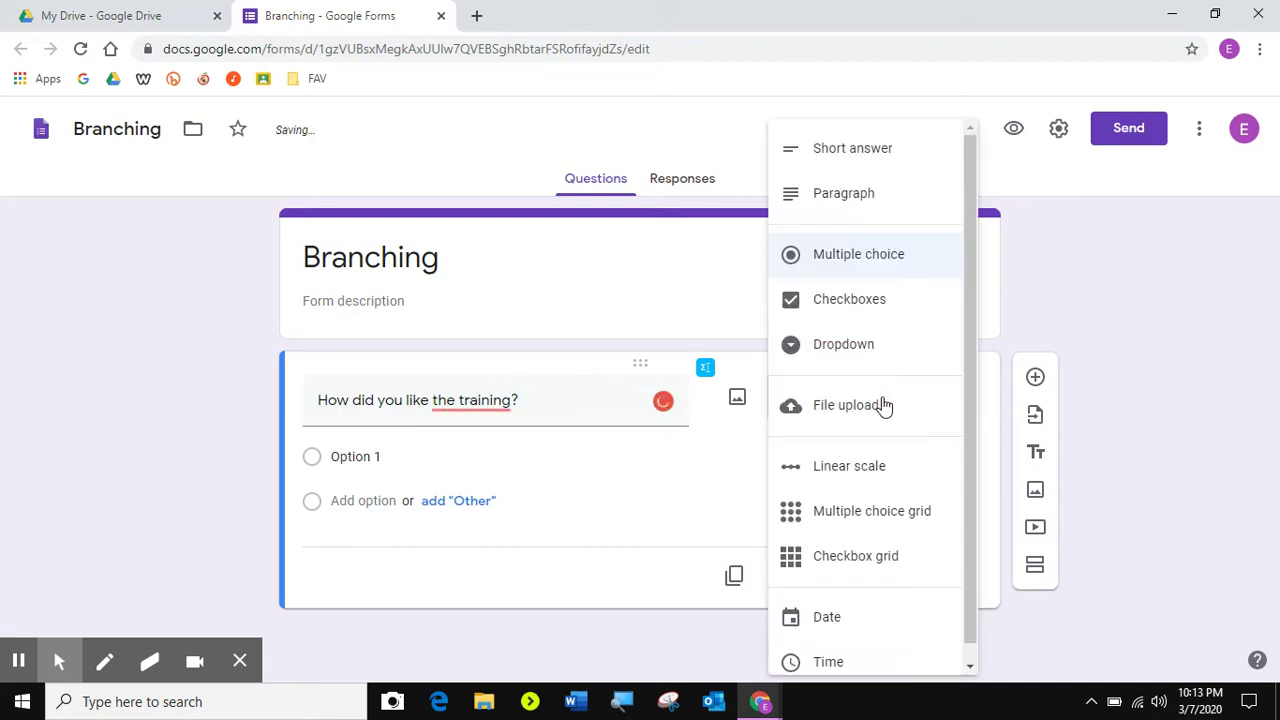
{"action": "left_click", "coordinate": [881, 256]}
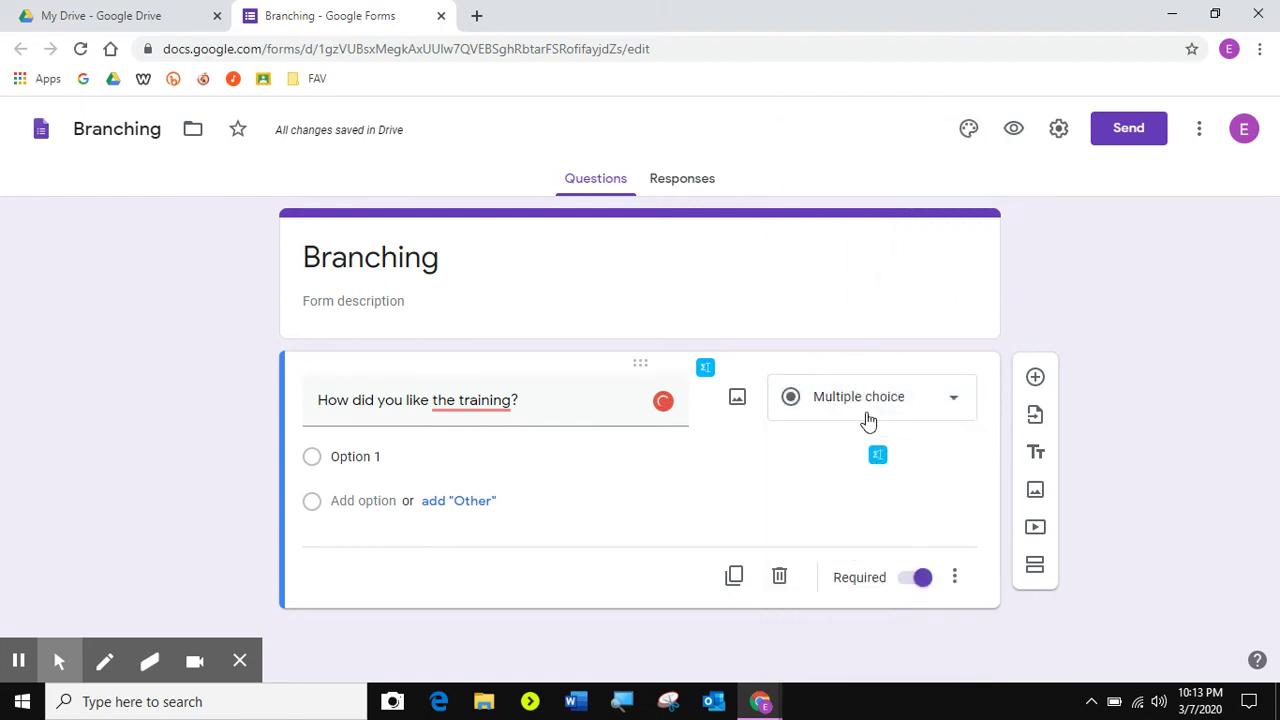
Step: Give the question the answer choices Awesome, OK and Horrible
{"action": "left_click", "coordinate": [371, 456]}
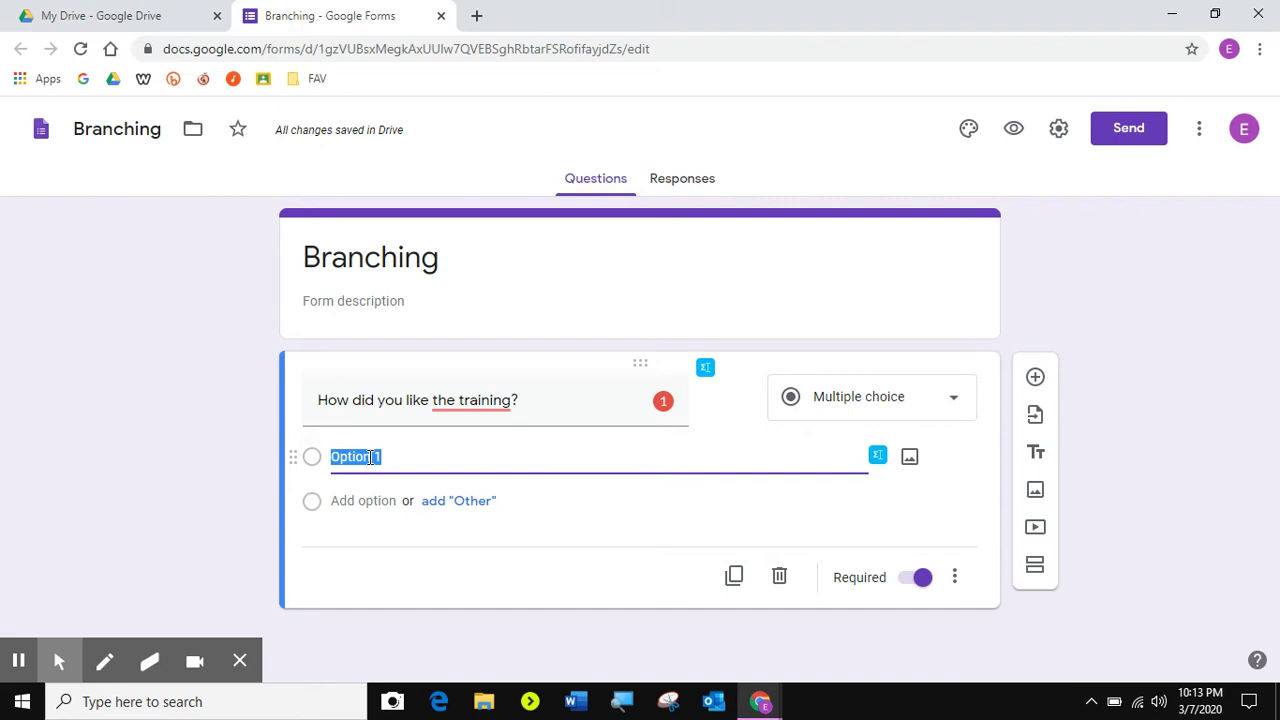
{"action": "type", "text": "Awesome"}
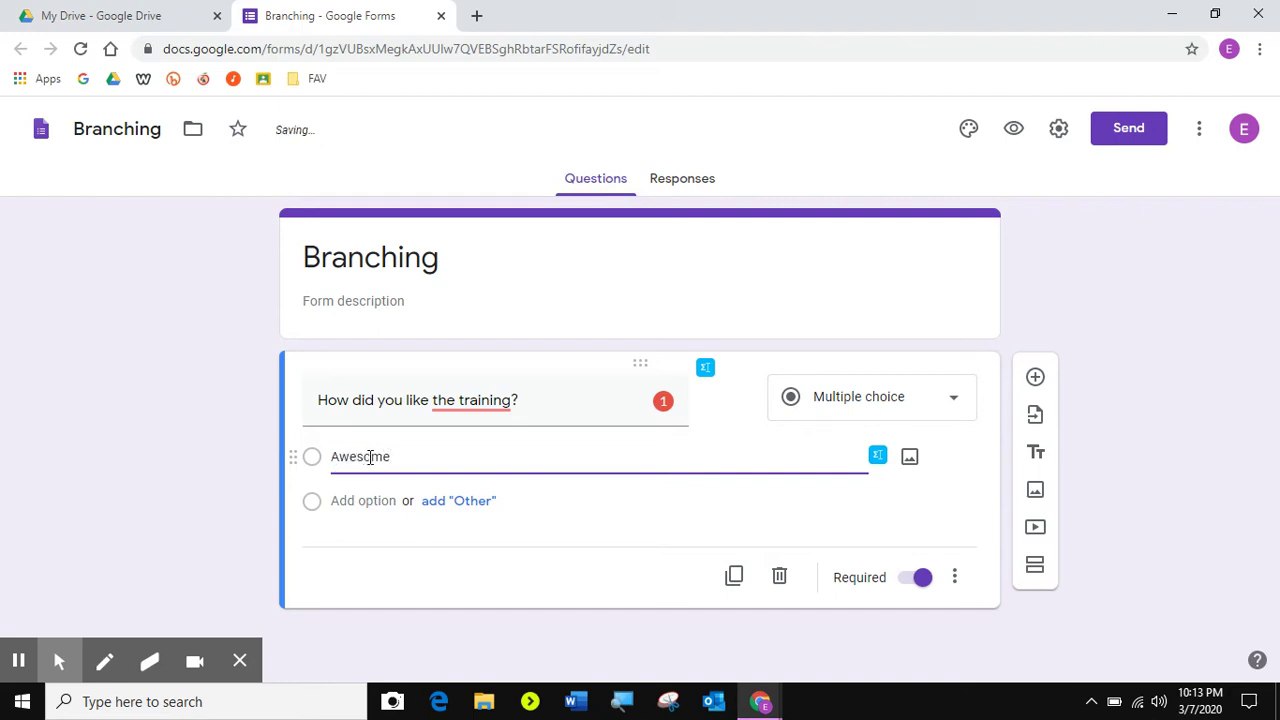
{"action": "left_click", "coordinate": [374, 500]}
{"action": "type", "text": "OK"}
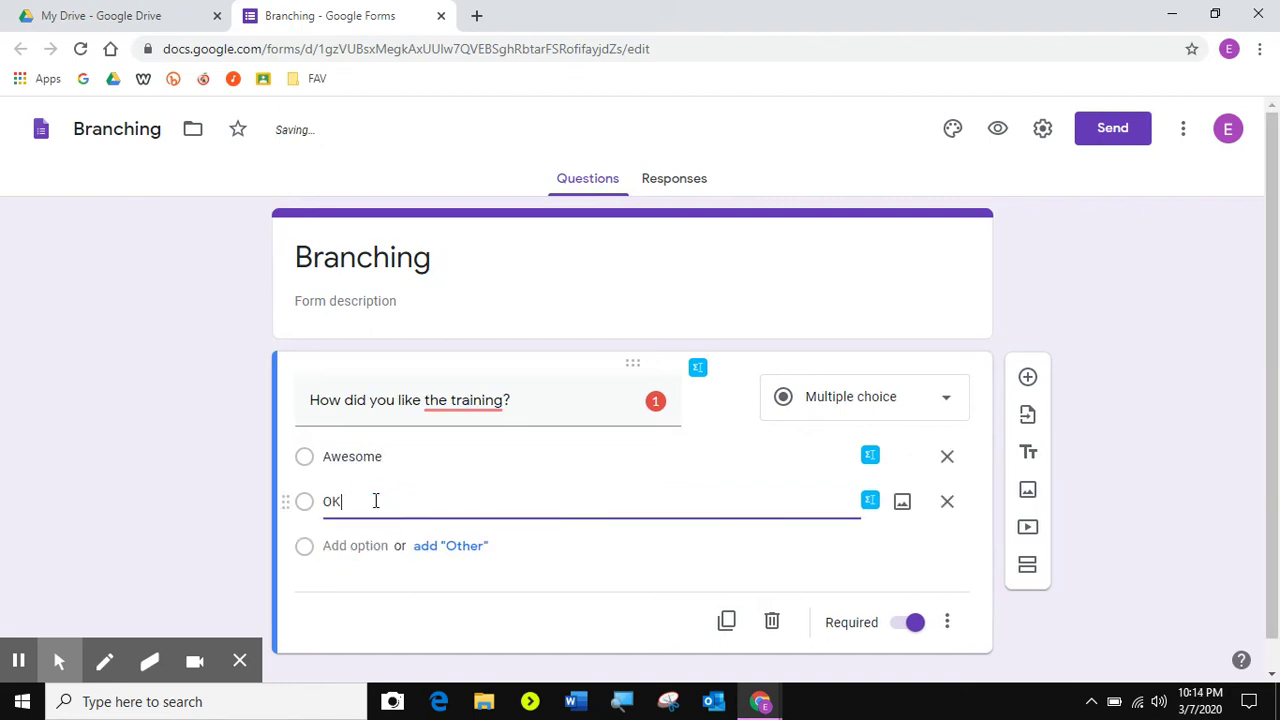
{"action": "left_click", "coordinate": [371, 545]}
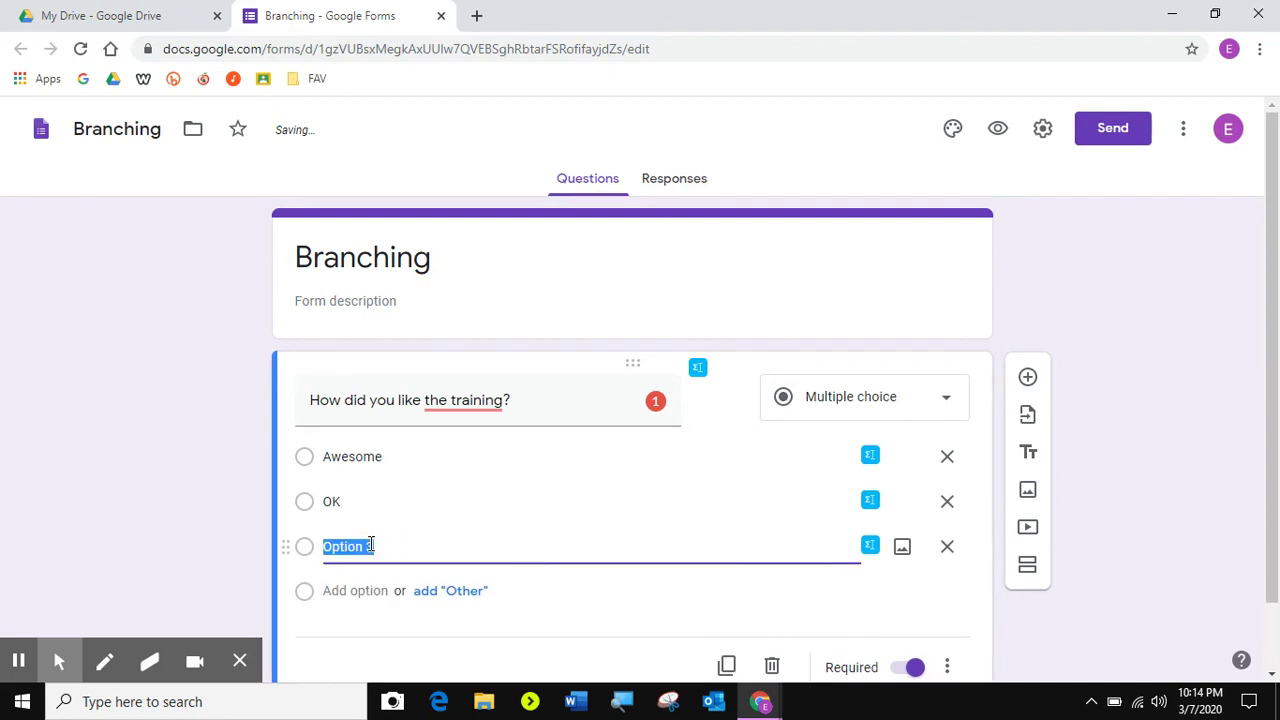
{"action": "type", "text": "Horrible"}
{"action": "scroll", "coordinate": [668, 572], "scroll_direction": "down", "scroll_amount": 1}
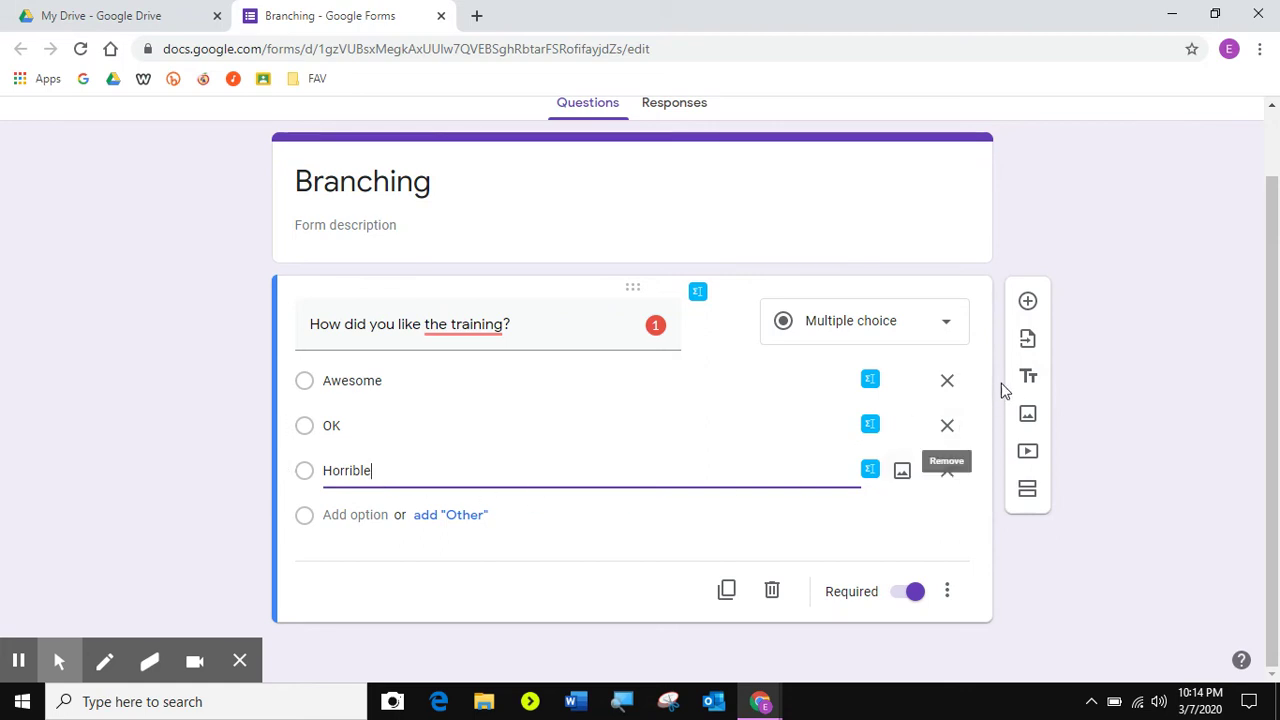
Step: Add a new question 'Why was awesome?' below the training question
{"action": "left_click", "coordinate": [1029, 304]}
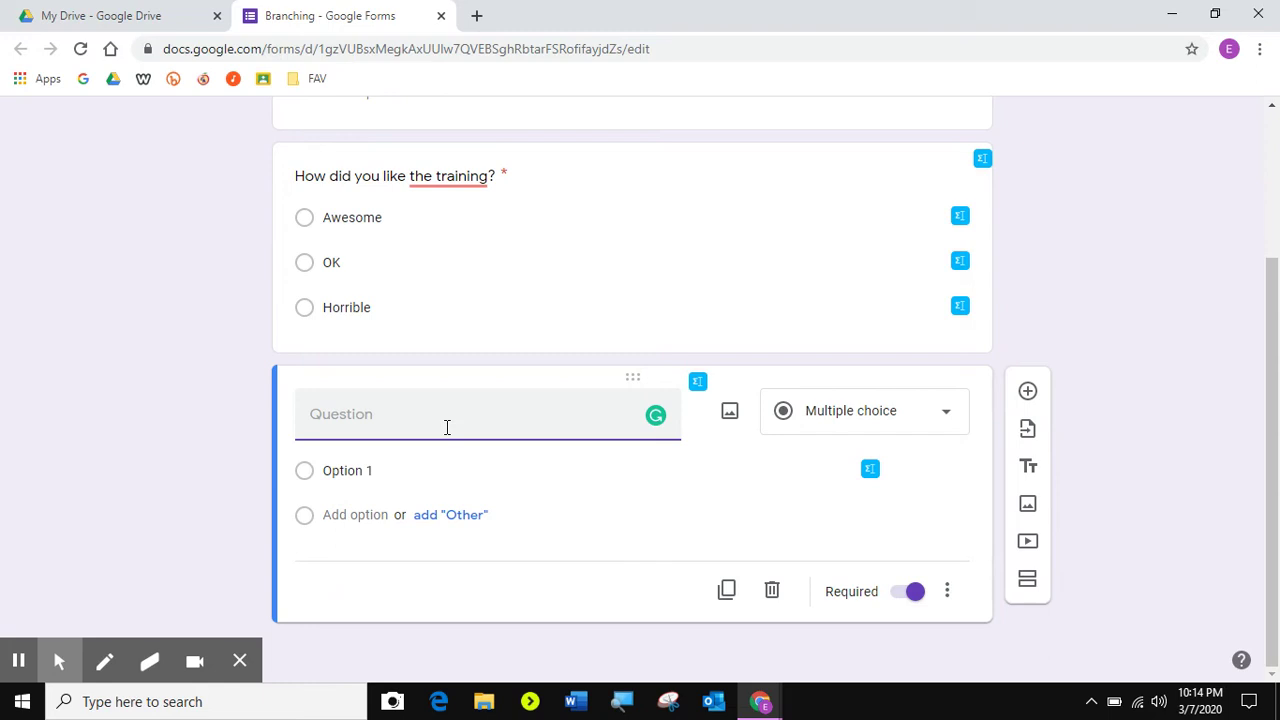
{"action": "type", "text": "Why was awesome"}
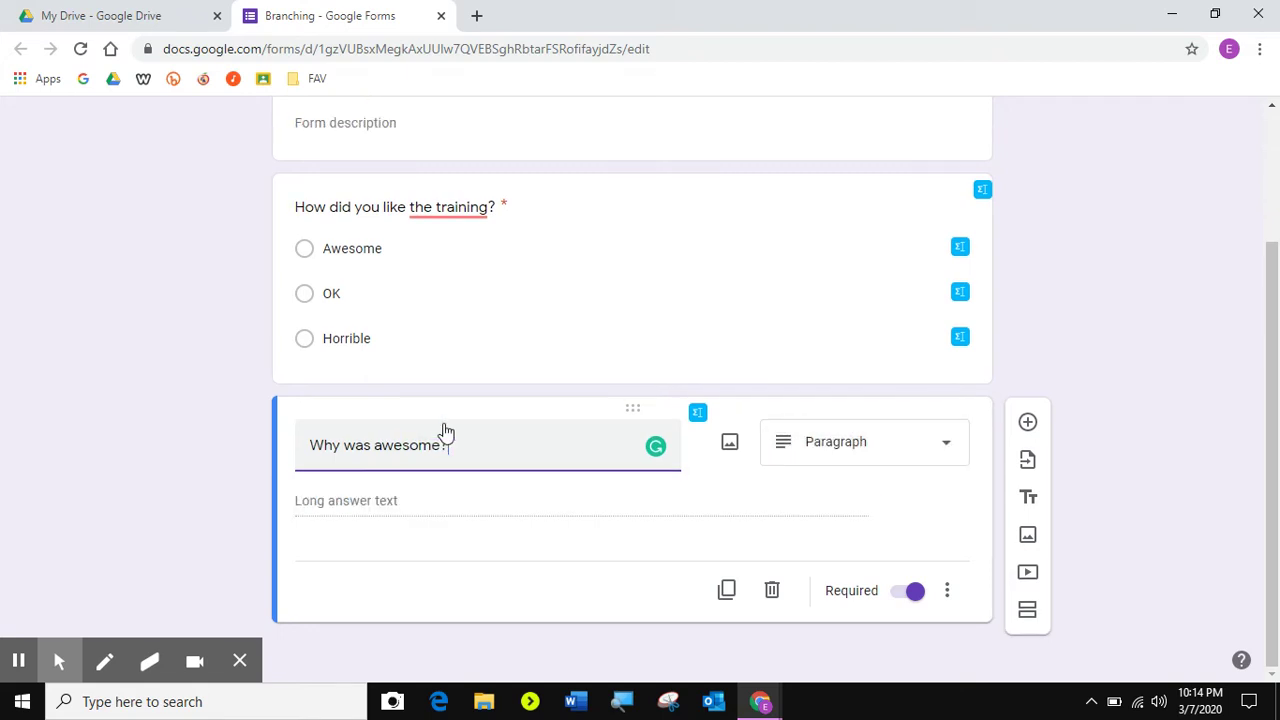
{"action": "type", "text": "?"}
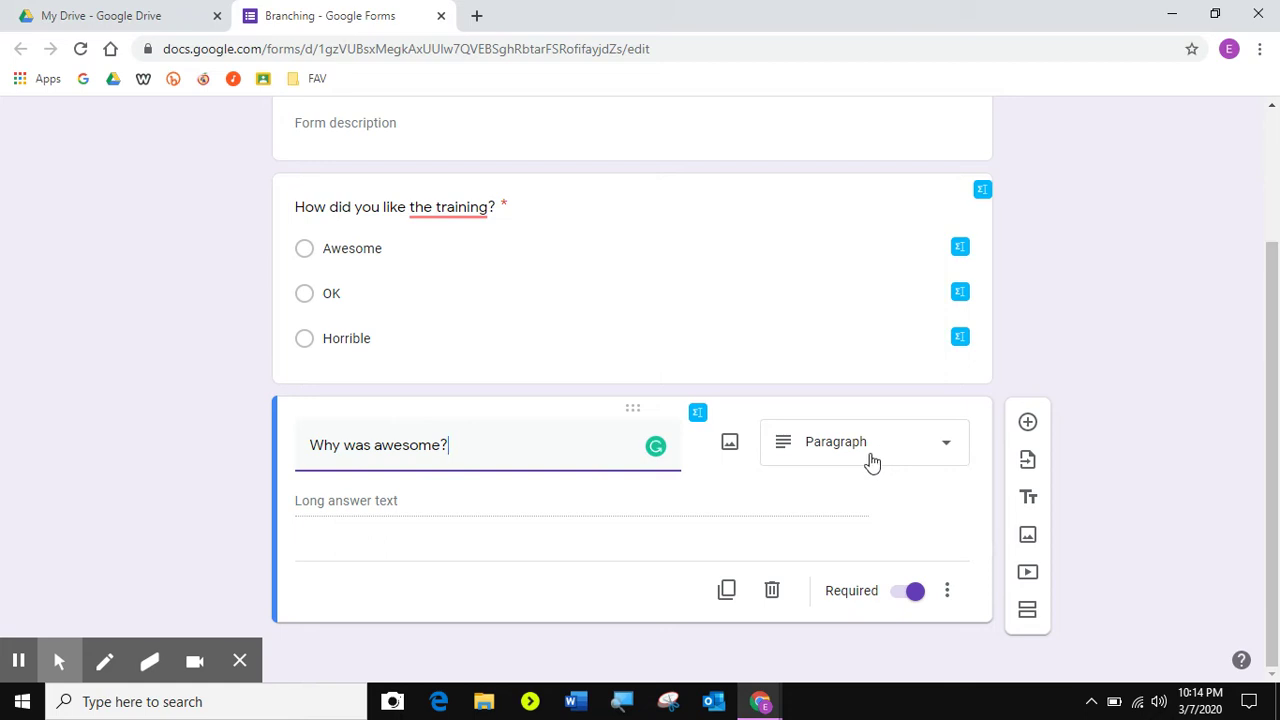
Step: Duplicate 'Why was awesome?' and rename the copy 'Why was OK?'
{"action": "left_click", "coordinate": [725, 592]}
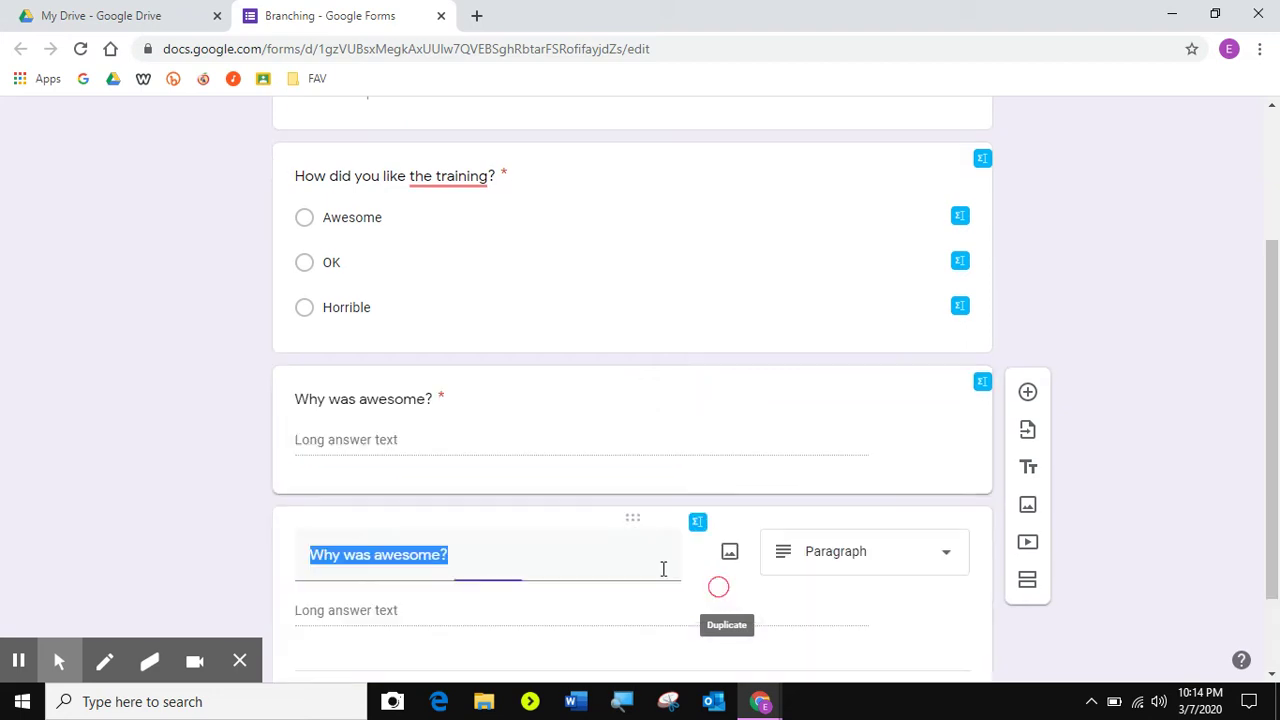
{"action": "left_click", "coordinate": [386, 445]}
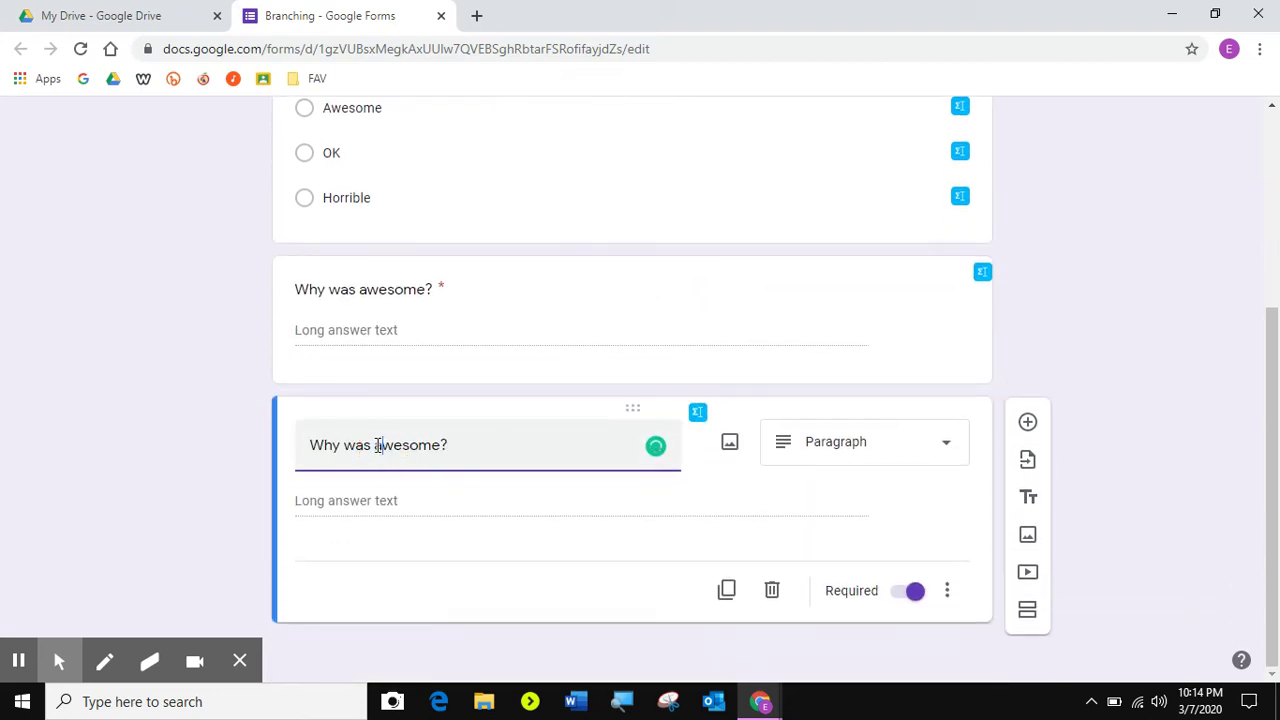
{"action": "left_click_drag", "start_coordinate": [376, 445], "coordinate": [443, 448]}
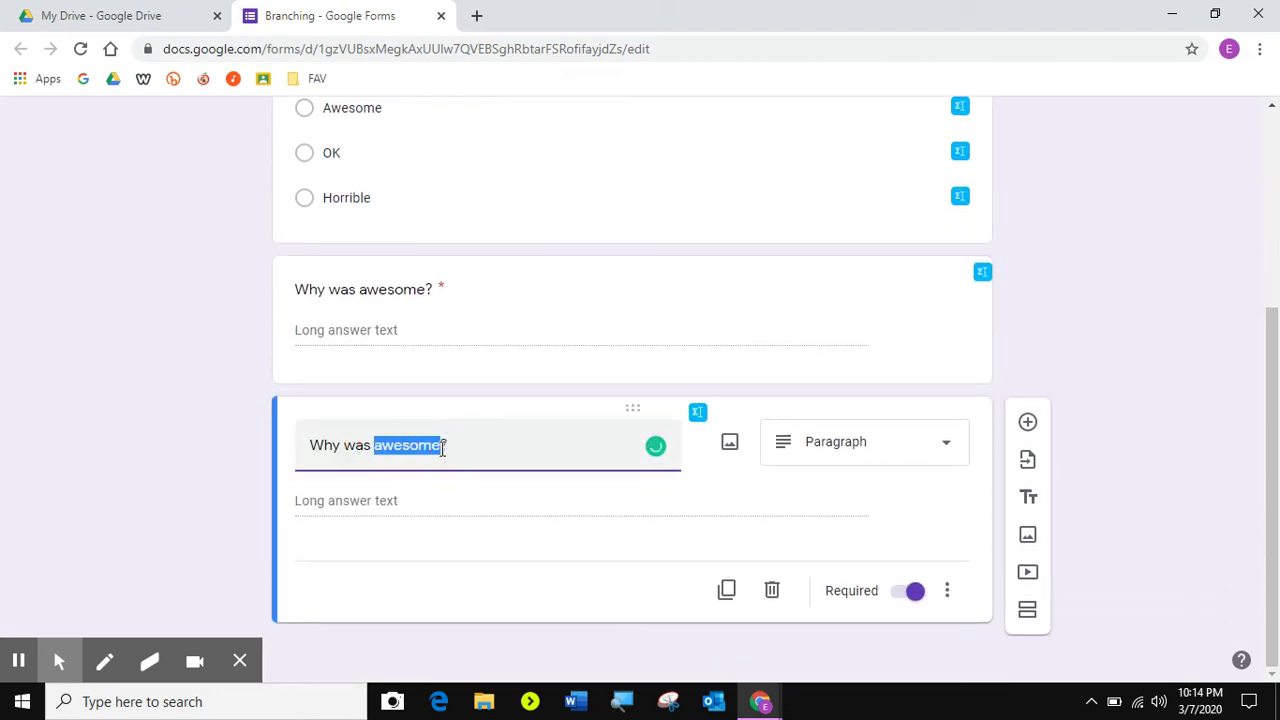
{"action": "type", "text": "OK"}
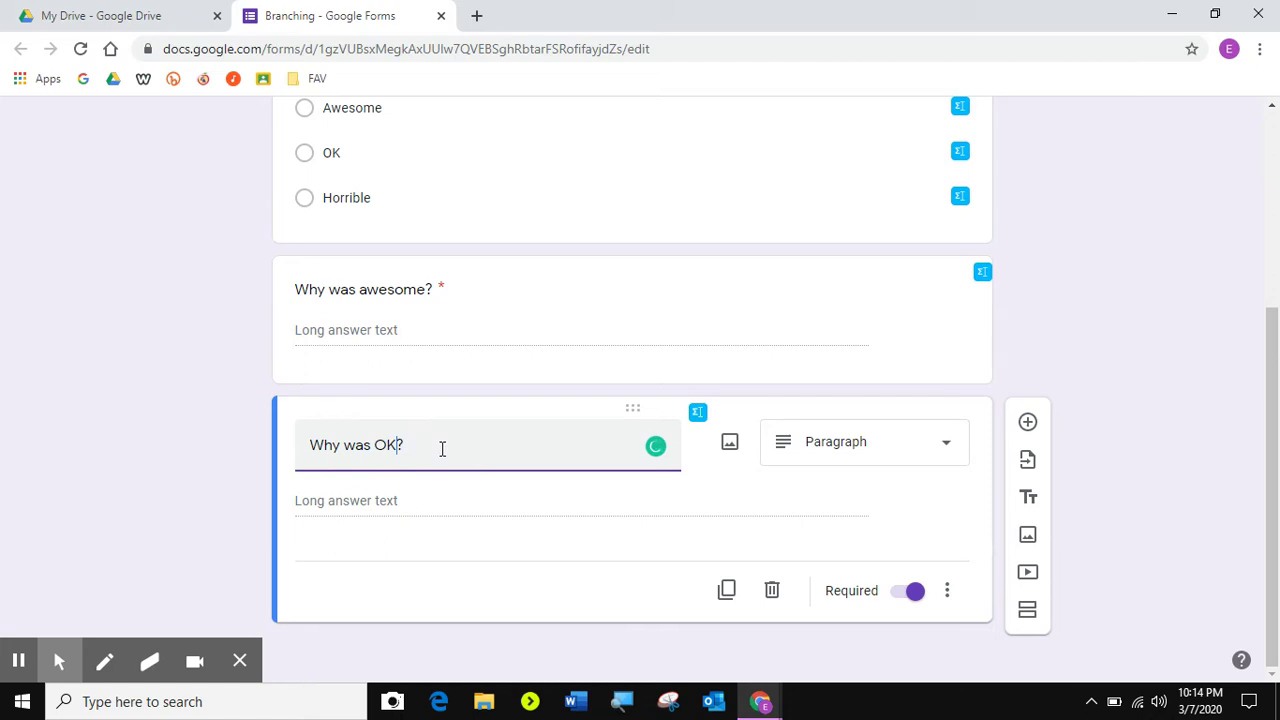
Step: Duplicate 'Why was OK?' and rename the new copy 'Why was horrible?'
{"action": "left_click", "coordinate": [726, 591]}
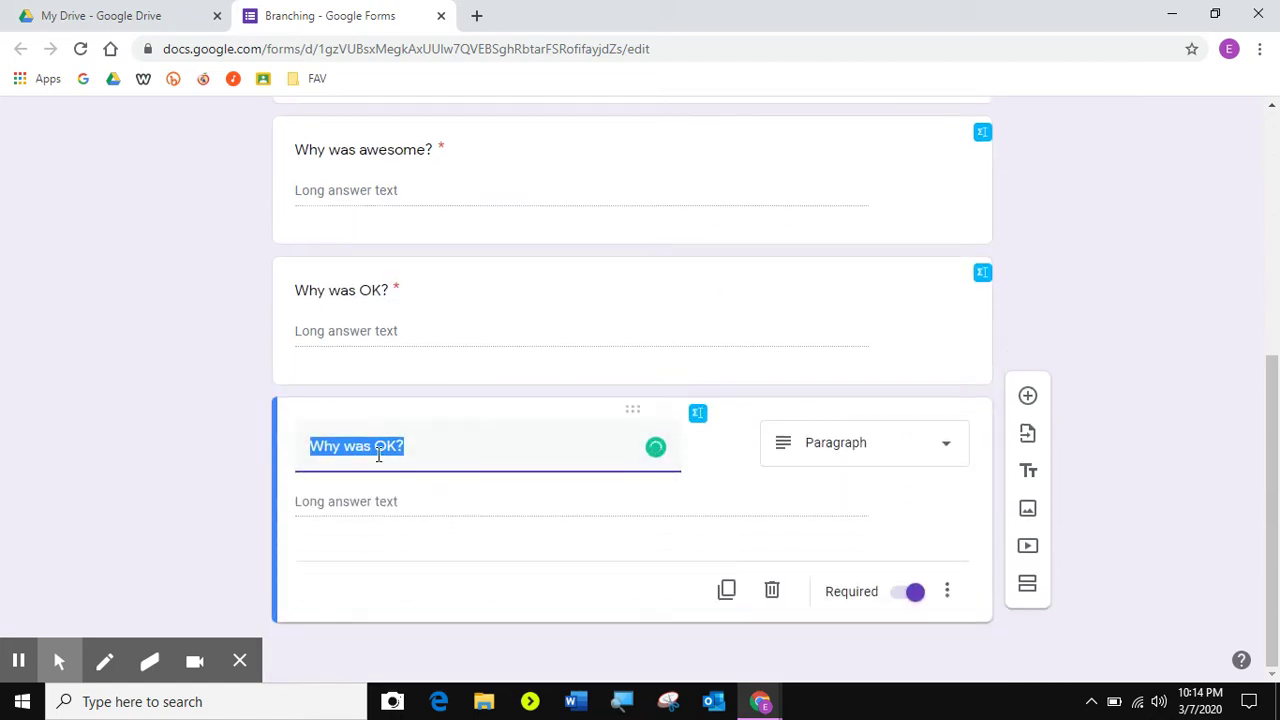
{"action": "left_click", "coordinate": [377, 445]}
{"action": "left_click_drag", "start_coordinate": [376, 445], "coordinate": [398, 446]}
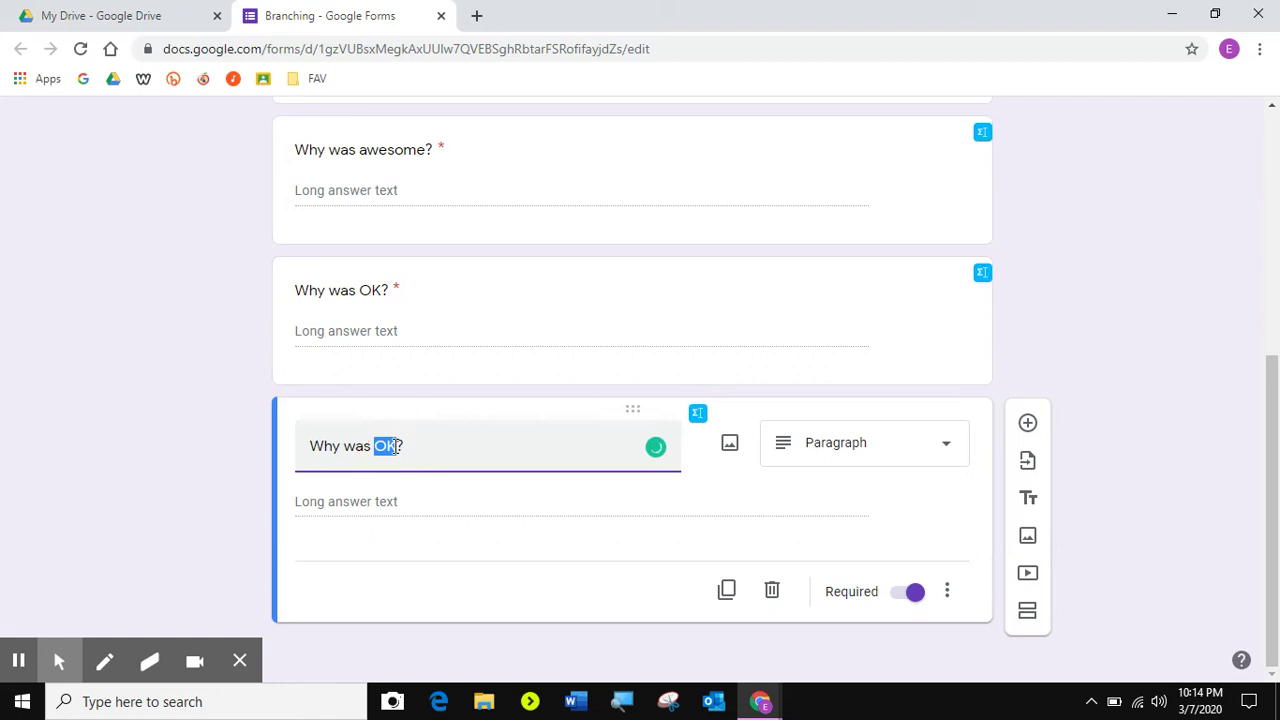
{"action": "type", "text": "horrible"}
{"action": "scroll", "coordinate": [395, 446], "scroll_direction": "up", "scroll_amount": 3}
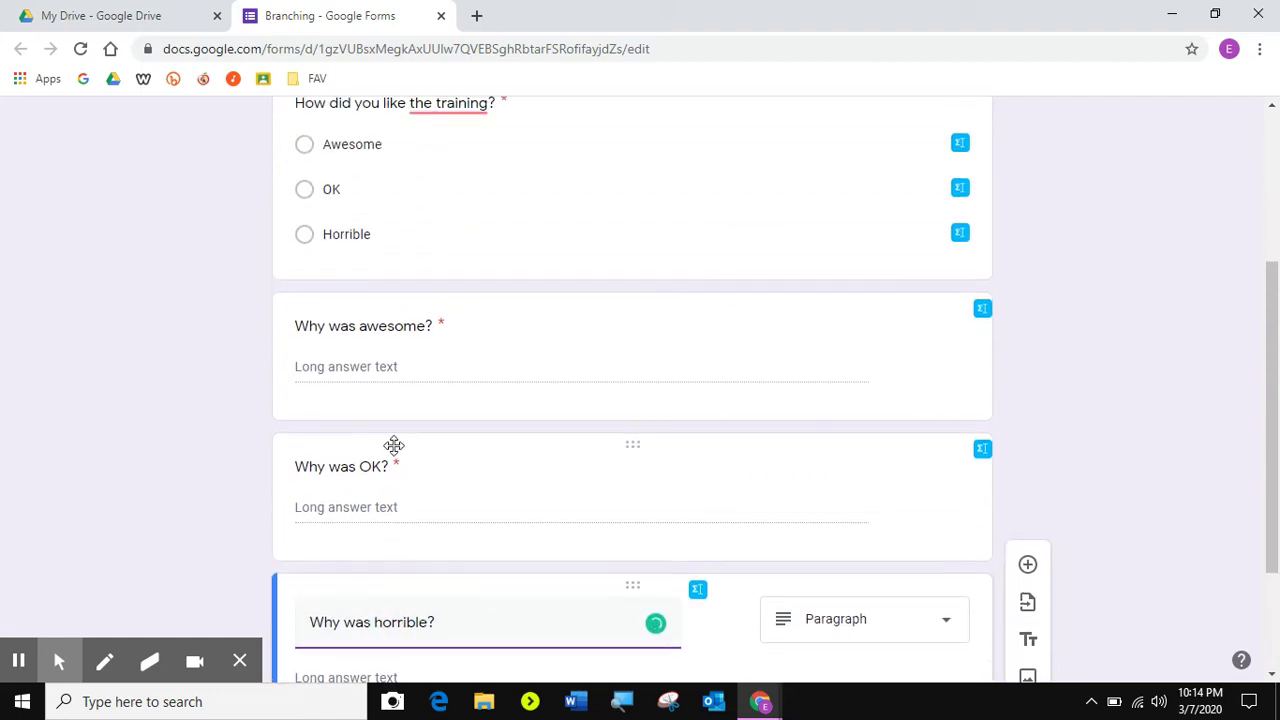
{"action": "scroll", "coordinate": [395, 446], "scroll_direction": "down", "scroll_amount": 3}
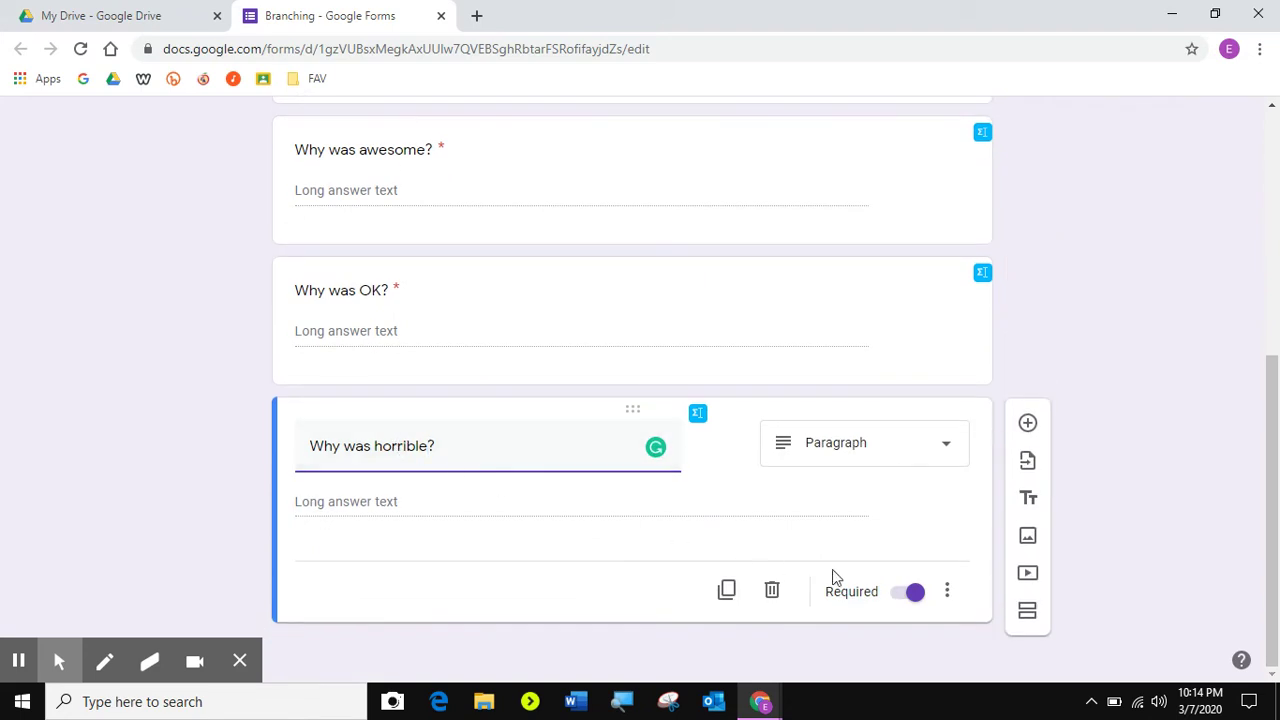
{"action": "left_click", "coordinate": [816, 340]}
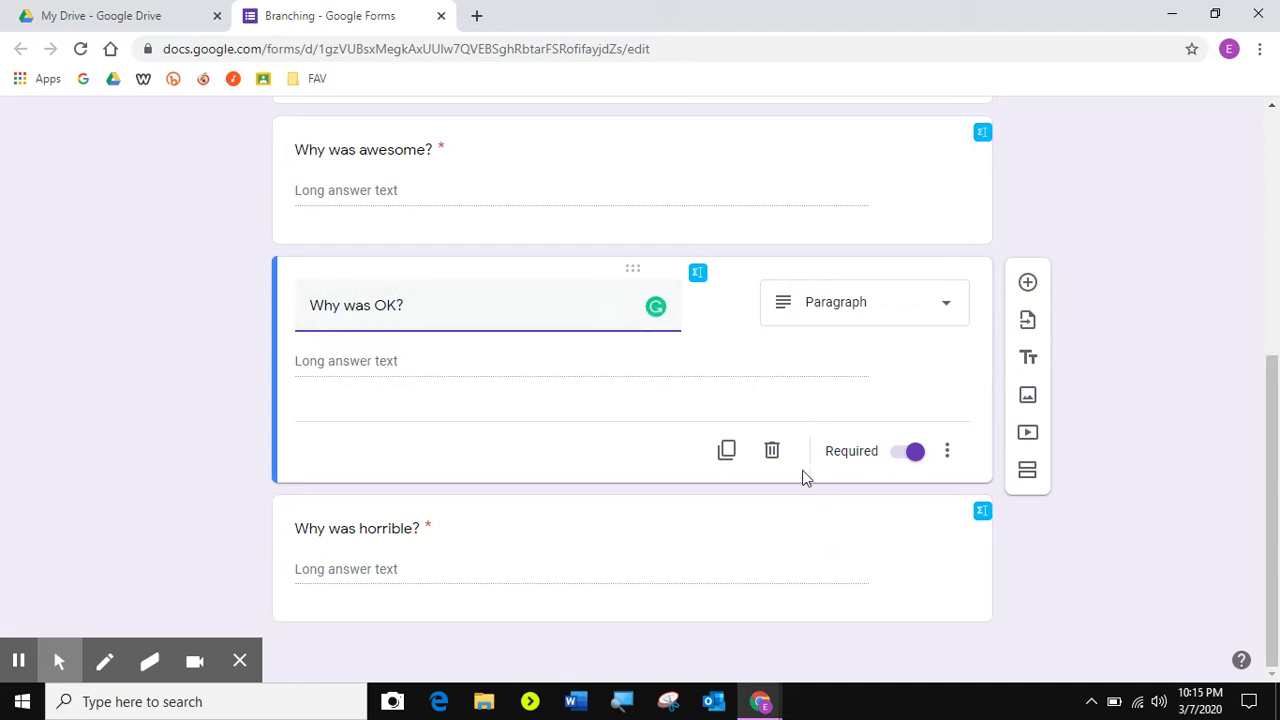
{"action": "left_click", "coordinate": [525, 512]}
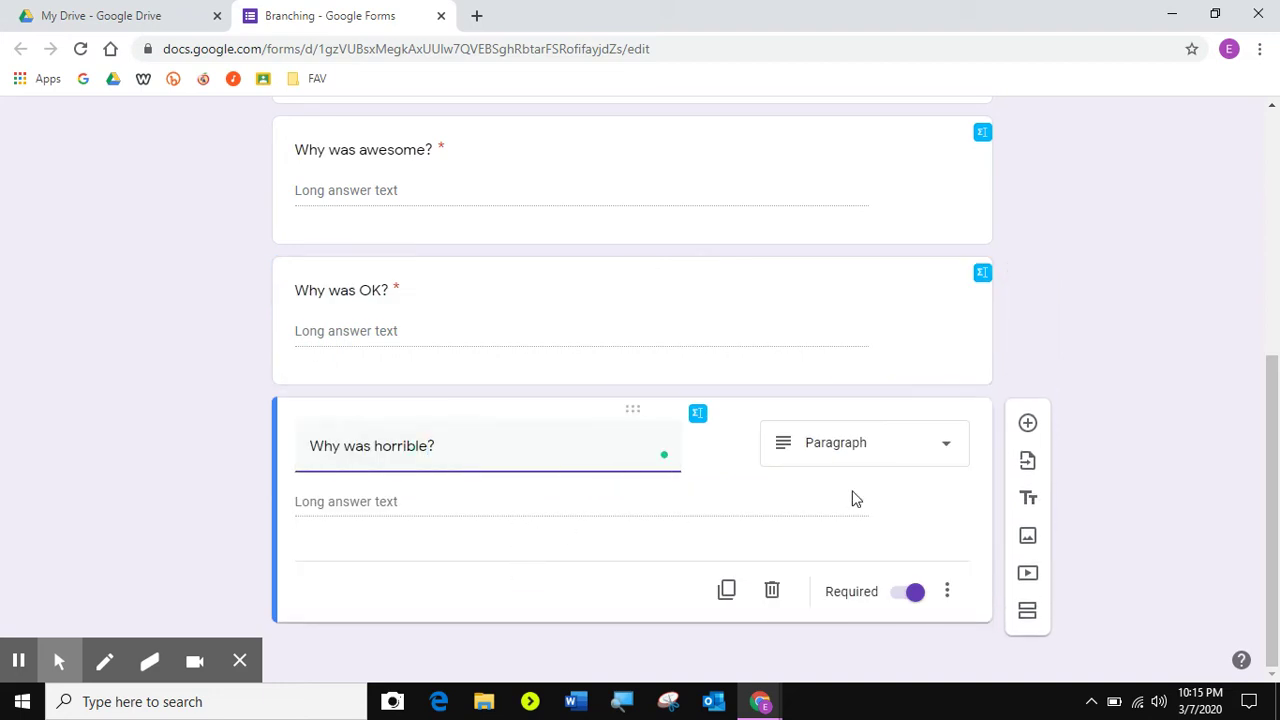
Step: Add a Time question 'What time do you think the session should have started?'
{"action": "left_click", "coordinate": [1027, 425]}
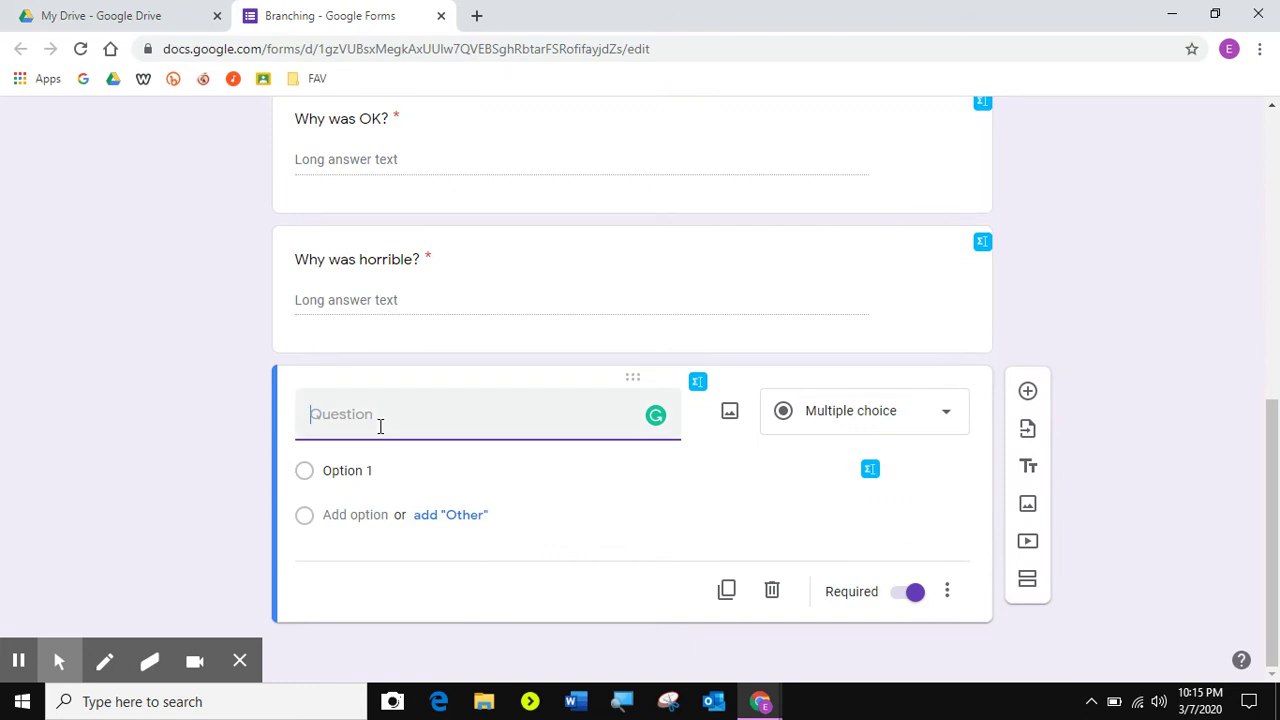
{"action": "type", "text": "What time do you think the session should ha"}
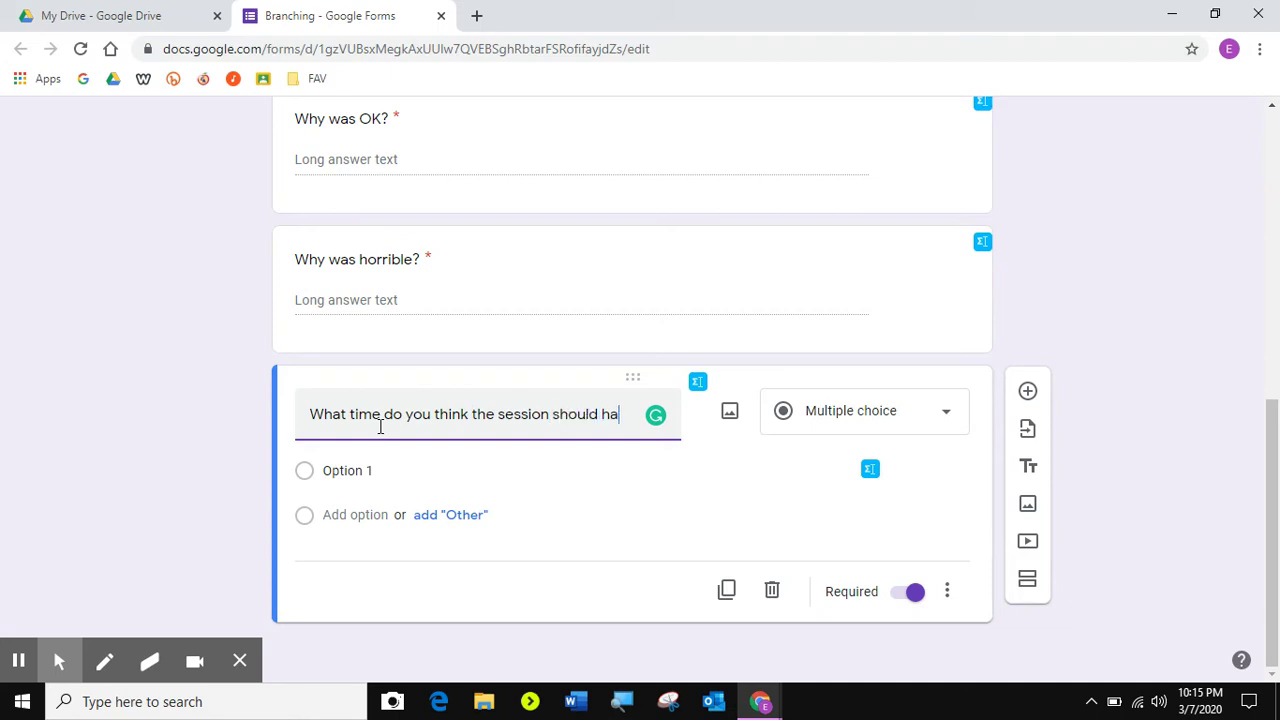
{"action": "type", "text": "tarted?"}
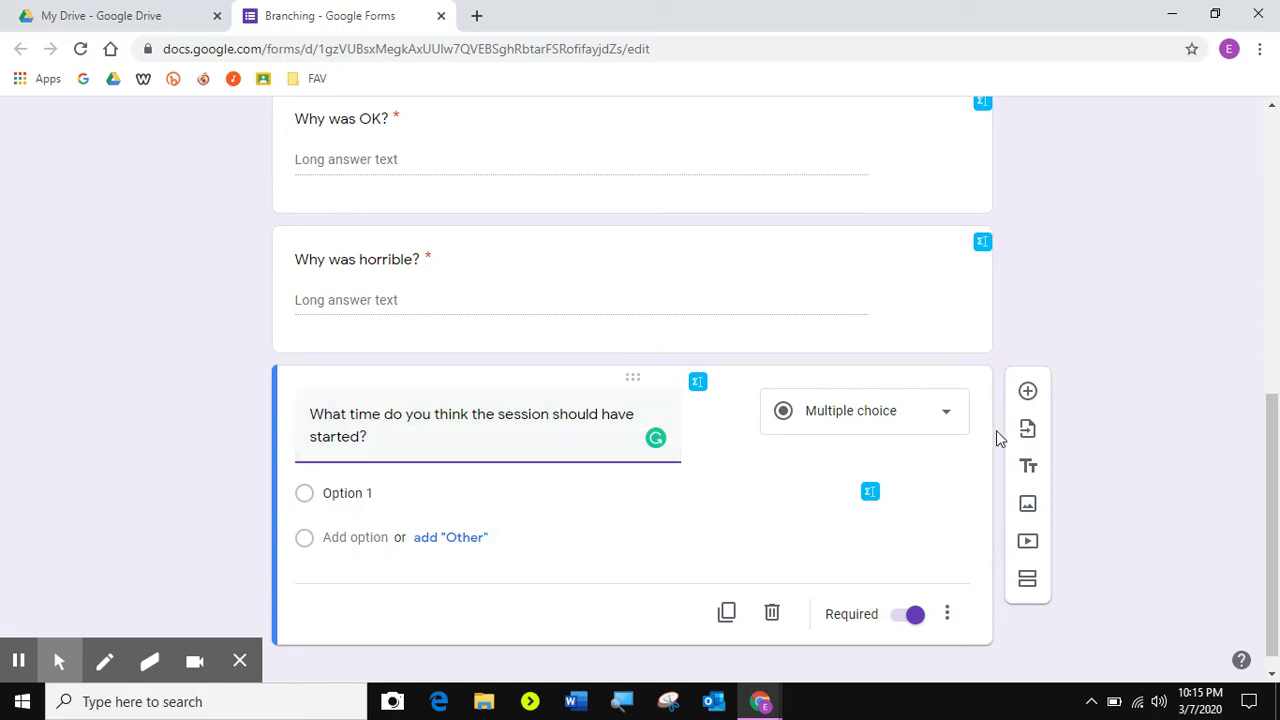
{"action": "left_click", "coordinate": [897, 415]}
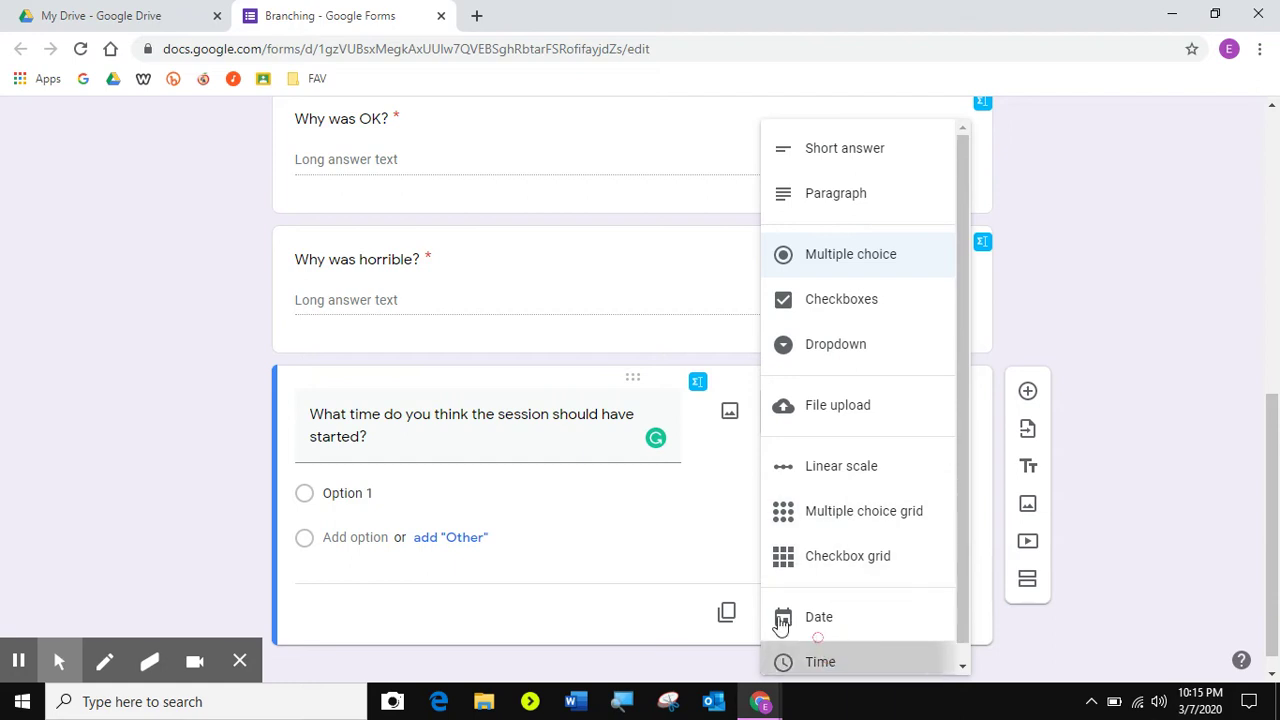
{"action": "left_click", "coordinate": [805, 661]}
{"action": "scroll", "coordinate": [564, 537], "scroll_direction": "up", "scroll_amount": 3}
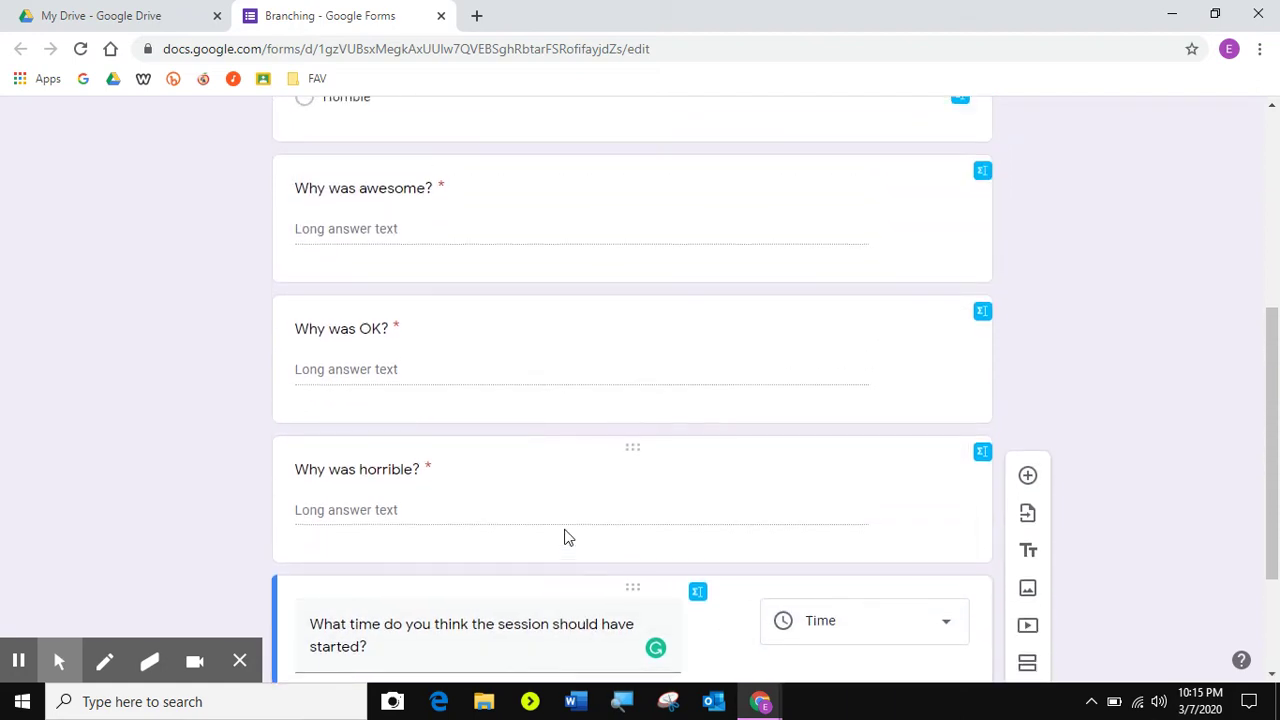
{"action": "scroll", "coordinate": [538, 375], "scroll_direction": "up", "scroll_amount": 1}
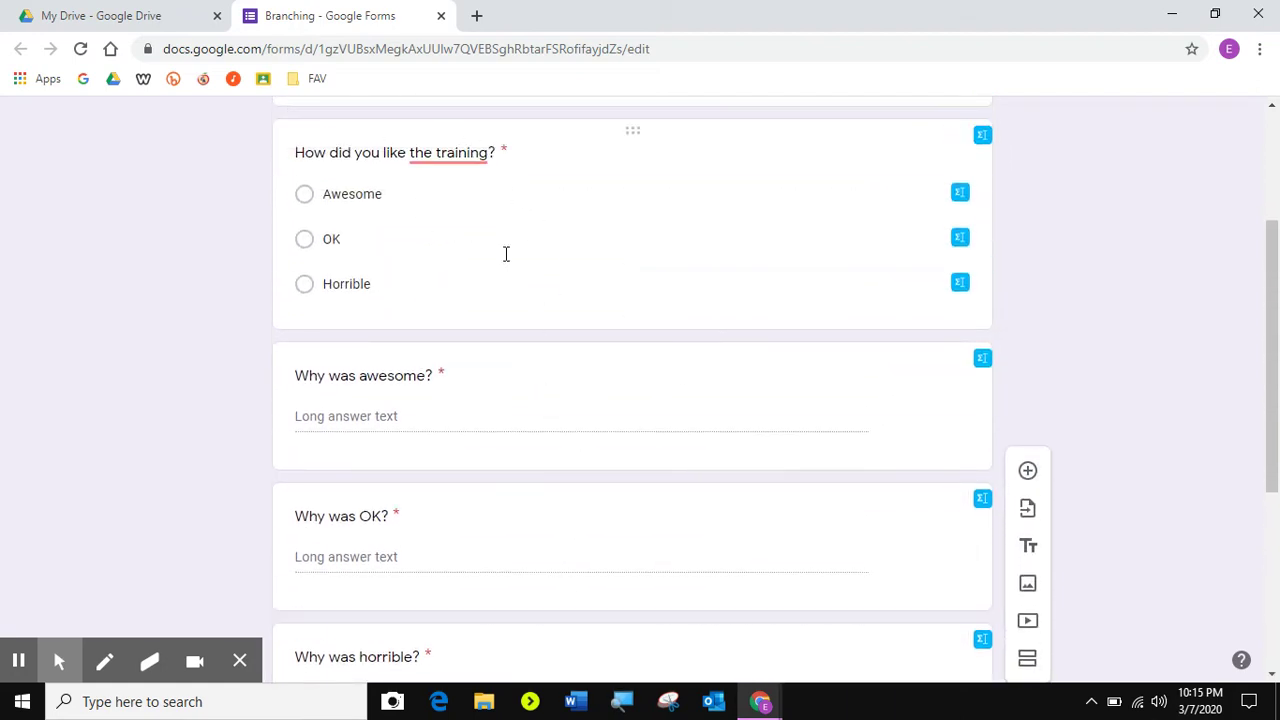
{"action": "scroll", "coordinate": [506, 254], "scroll_direction": "down", "scroll_amount": 1}
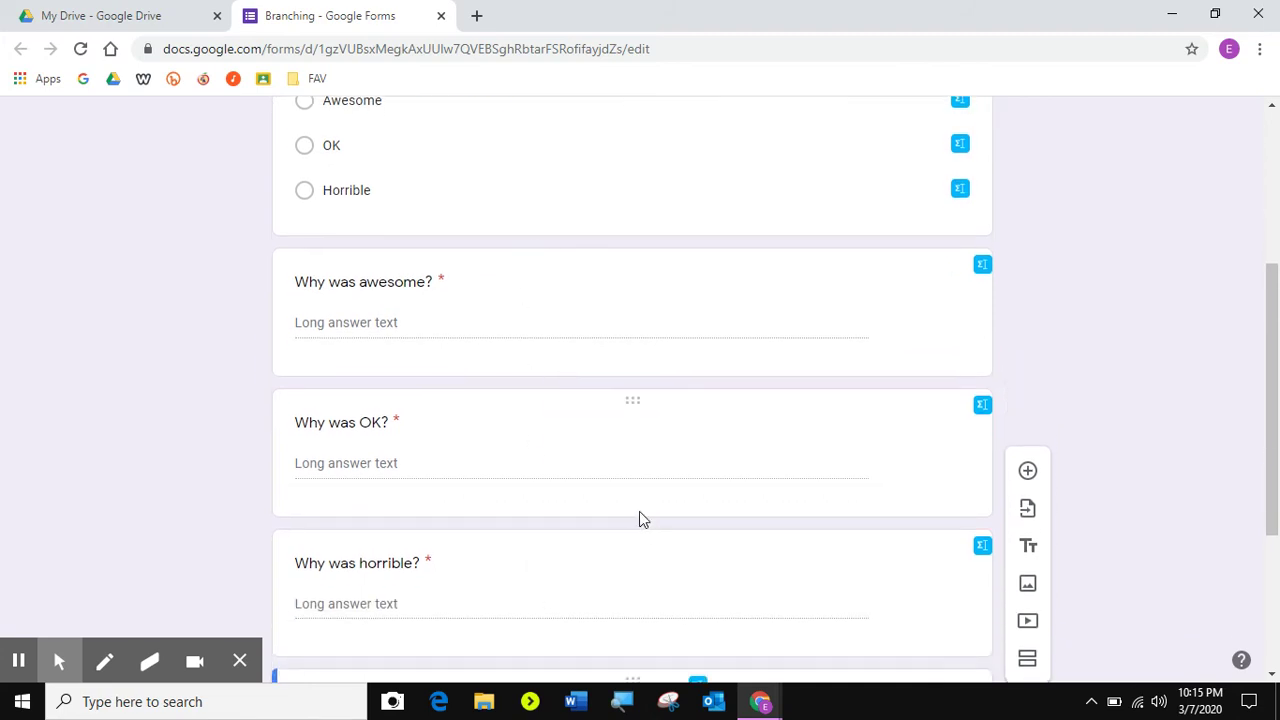
{"action": "scroll", "coordinate": [560, 380], "scroll_direction": "up", "scroll_amount": 1}
{"action": "scroll", "coordinate": [437, 238], "scroll_direction": "down", "scroll_amount": 2}
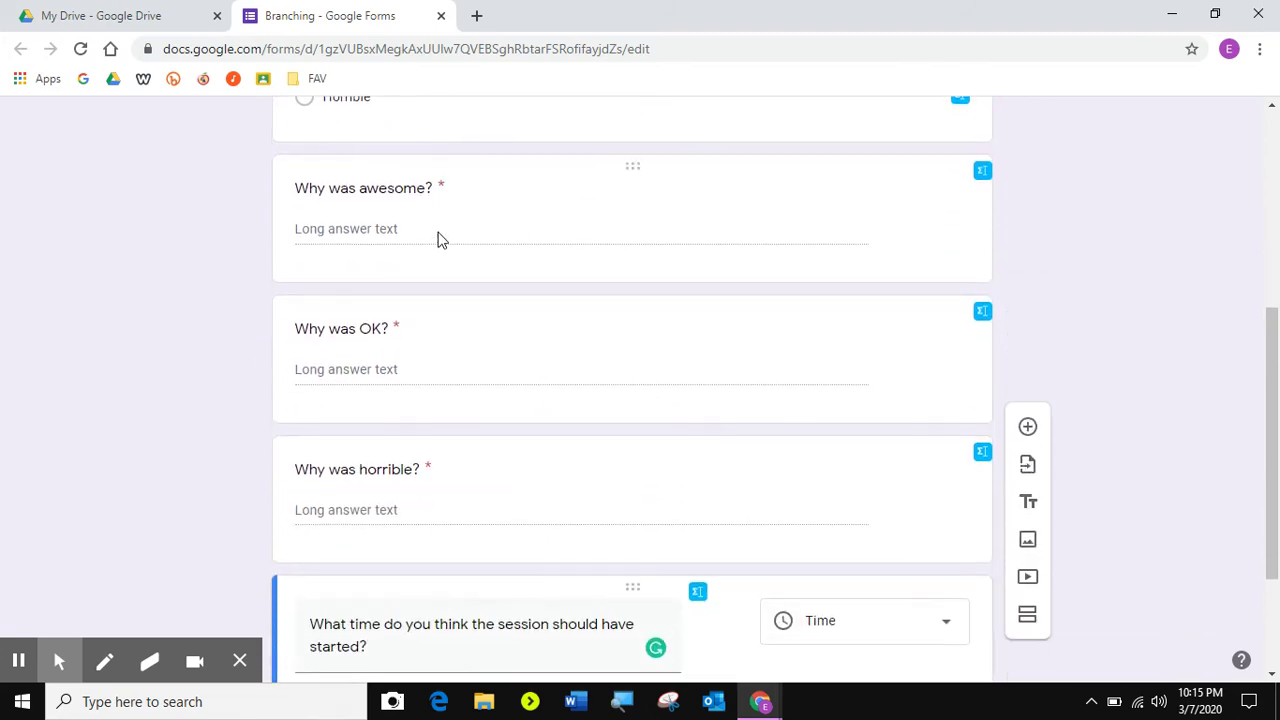
{"action": "scroll", "coordinate": [492, 480], "scroll_direction": "up", "scroll_amount": 2}
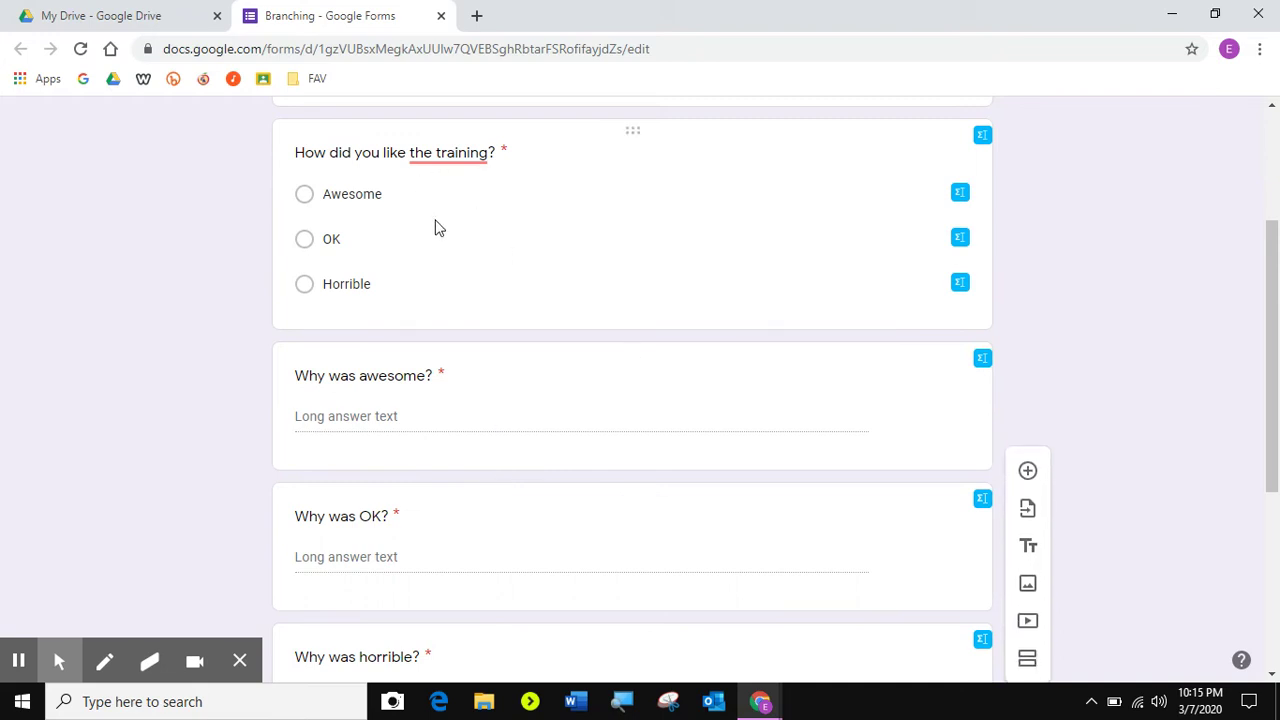
Step: Scroll back up and select the 'How did you like the training?' question card
{"action": "scroll", "coordinate": [420, 229], "scroll_direction": "down", "scroll_amount": 2}
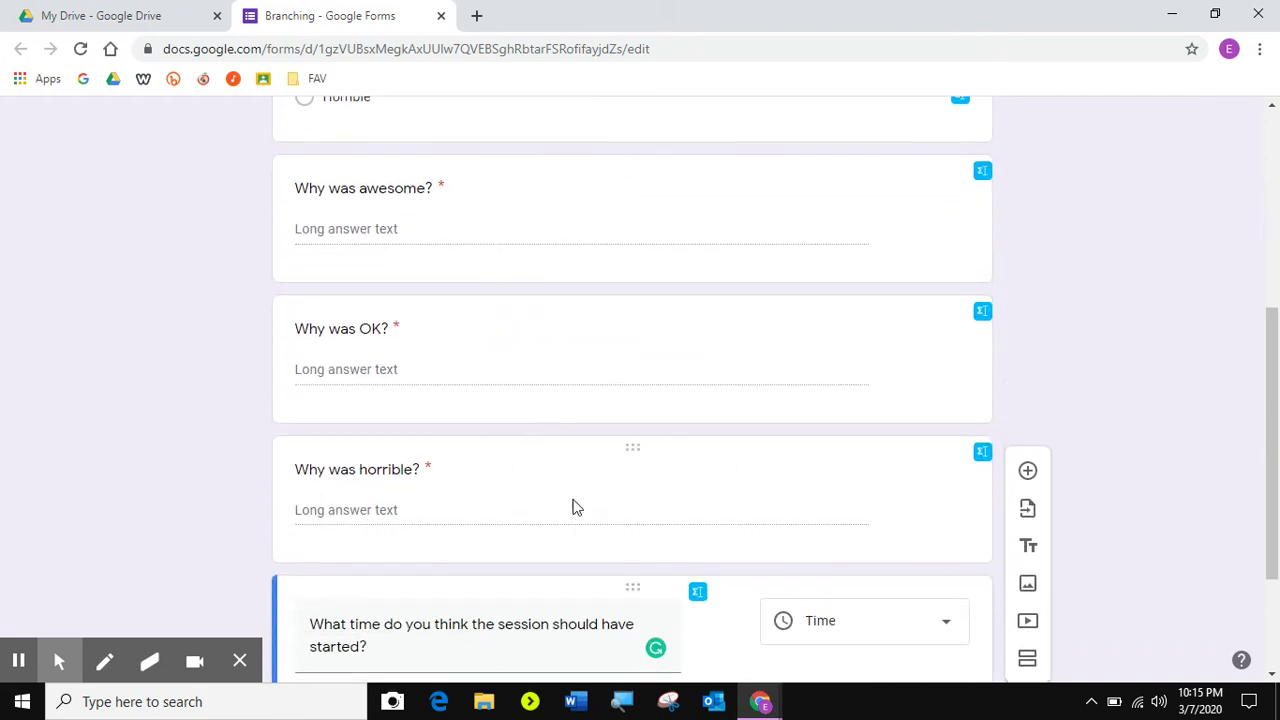
{"action": "scroll", "coordinate": [505, 311], "scroll_direction": "up", "scroll_amount": 2}
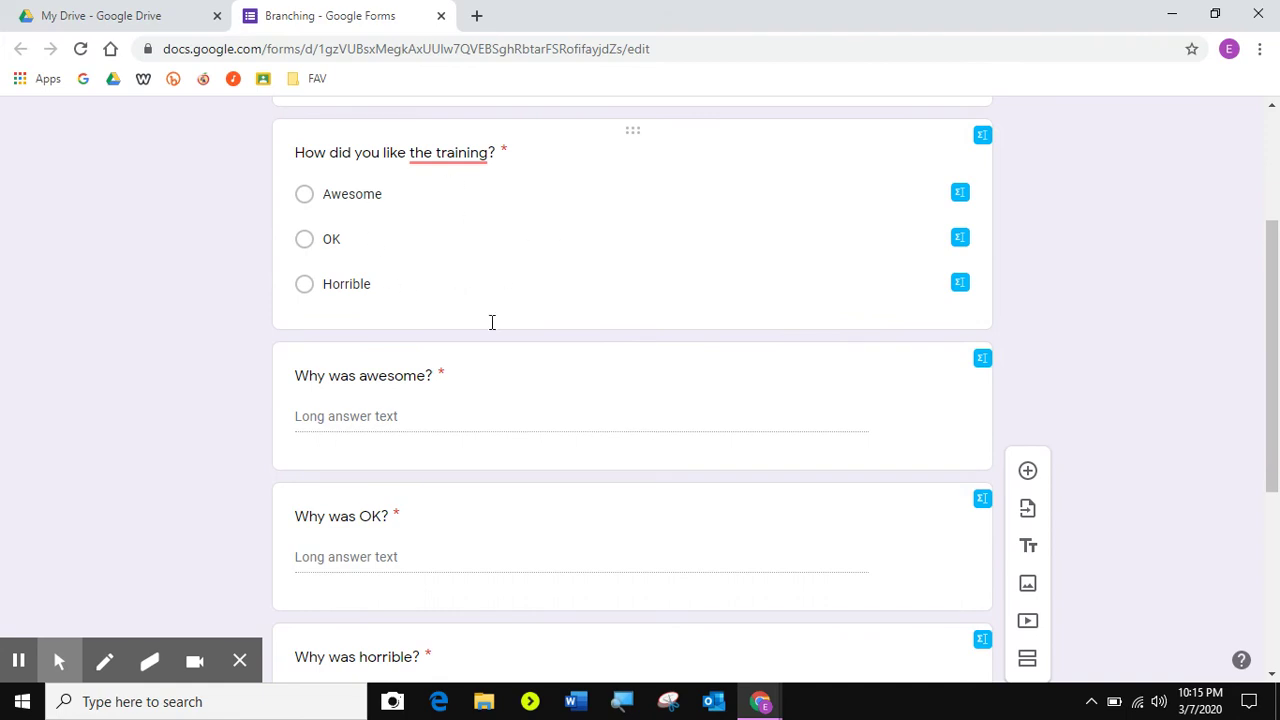
{"action": "left_click", "coordinate": [440, 188]}
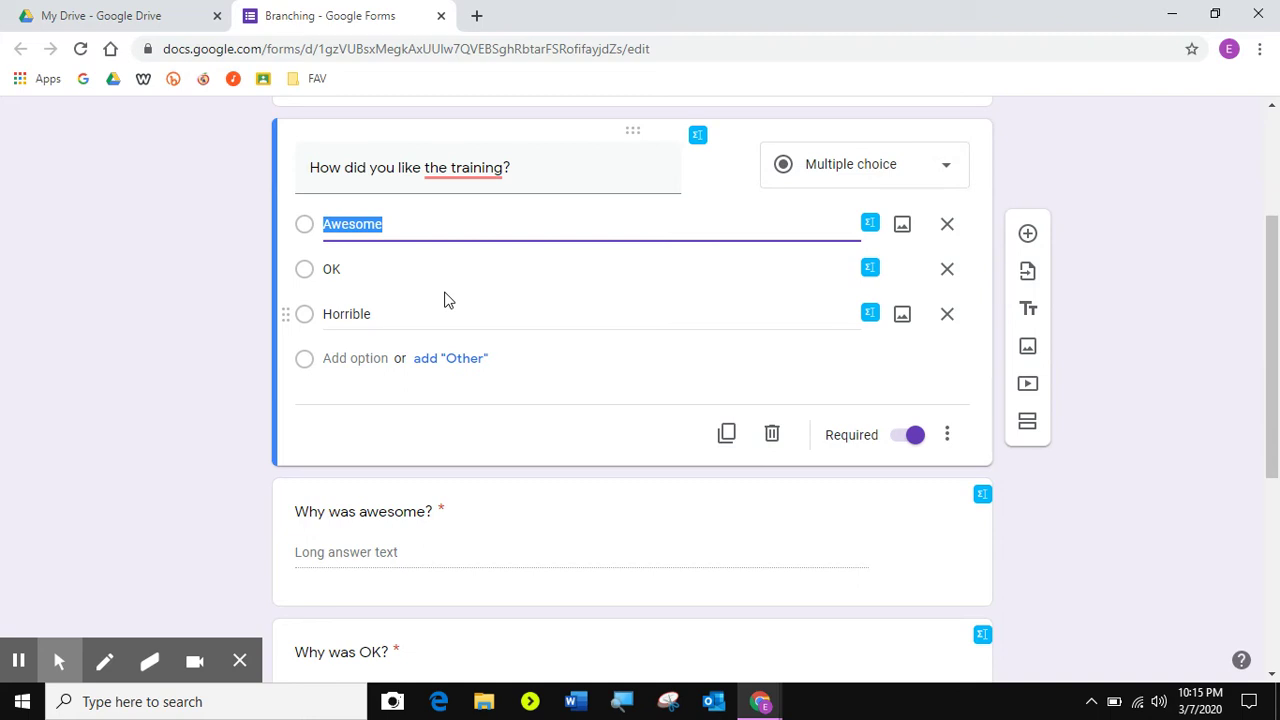
{"action": "left_click", "coordinate": [422, 168]}
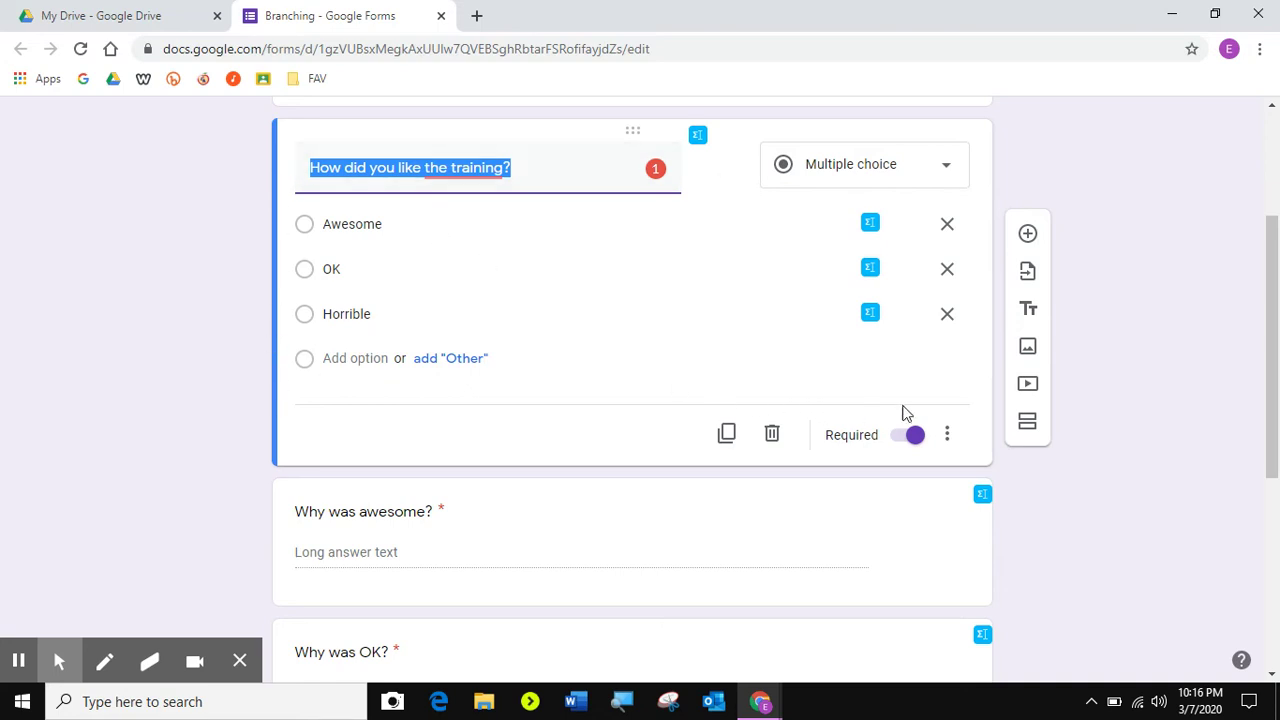
Step: Add a section after the training question and title it 'Awesome'
{"action": "left_click", "coordinate": [1029, 425]}
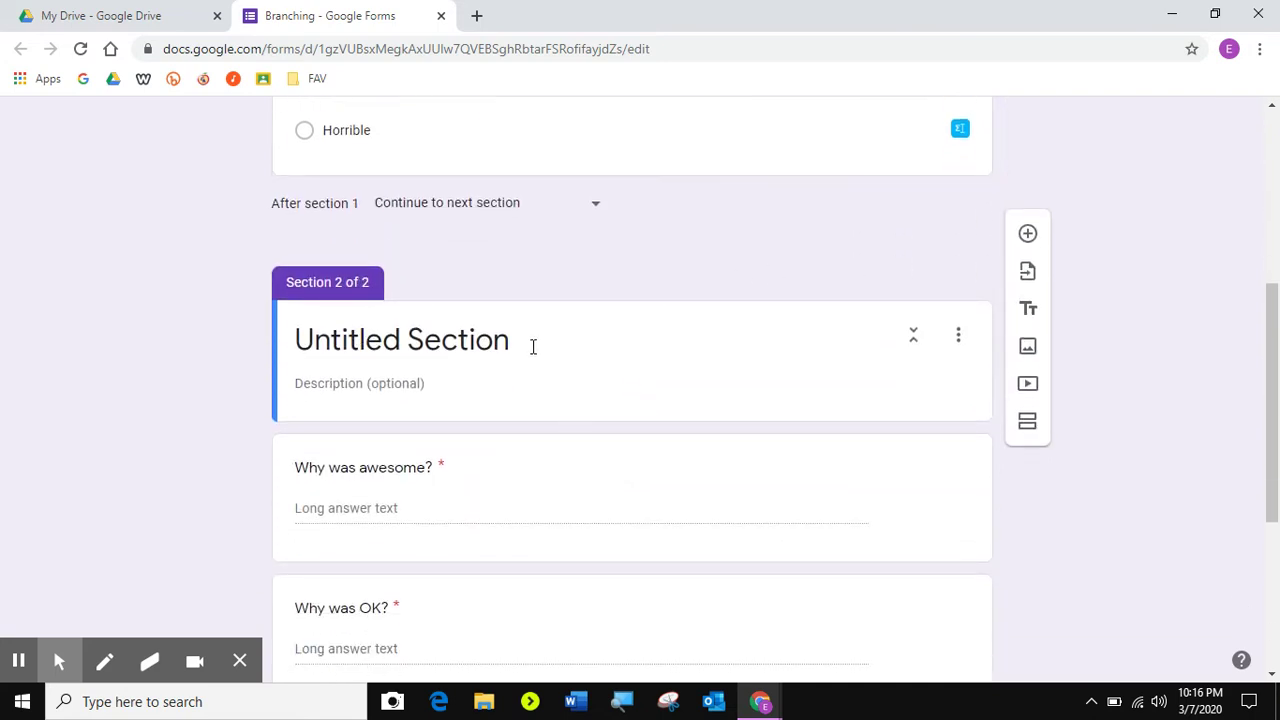
{"action": "left_click", "coordinate": [533, 346]}
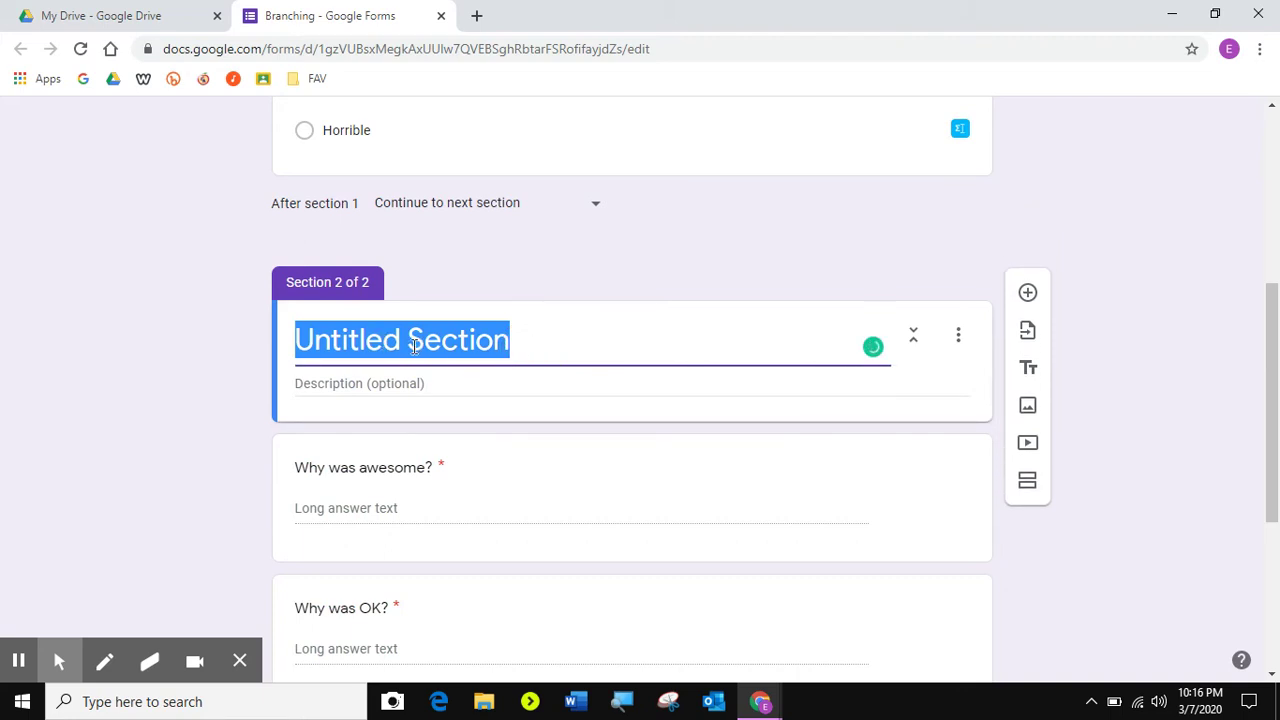
{"action": "type", "text": "Awes"}
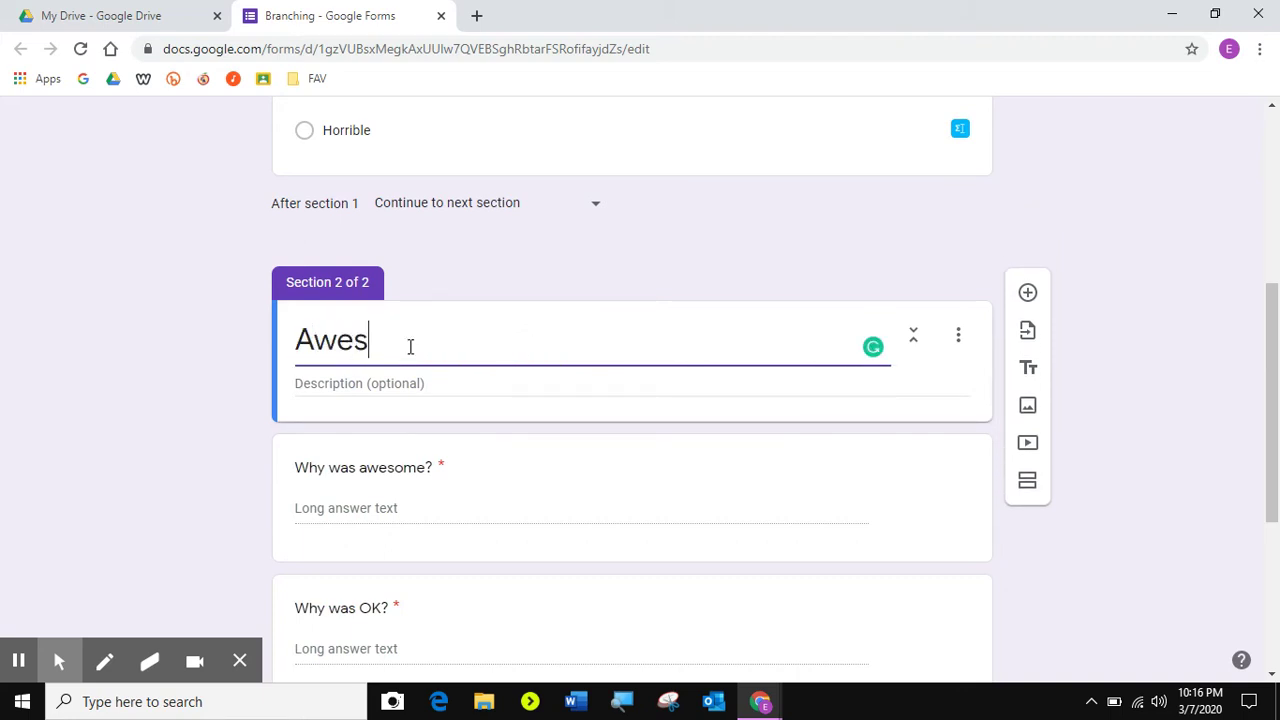
{"action": "type", "text": "ome"}
Step: Insert untitled sections after 'Why was awesome?' and after 'Why was OK?'
{"action": "left_click", "coordinate": [344, 469]}
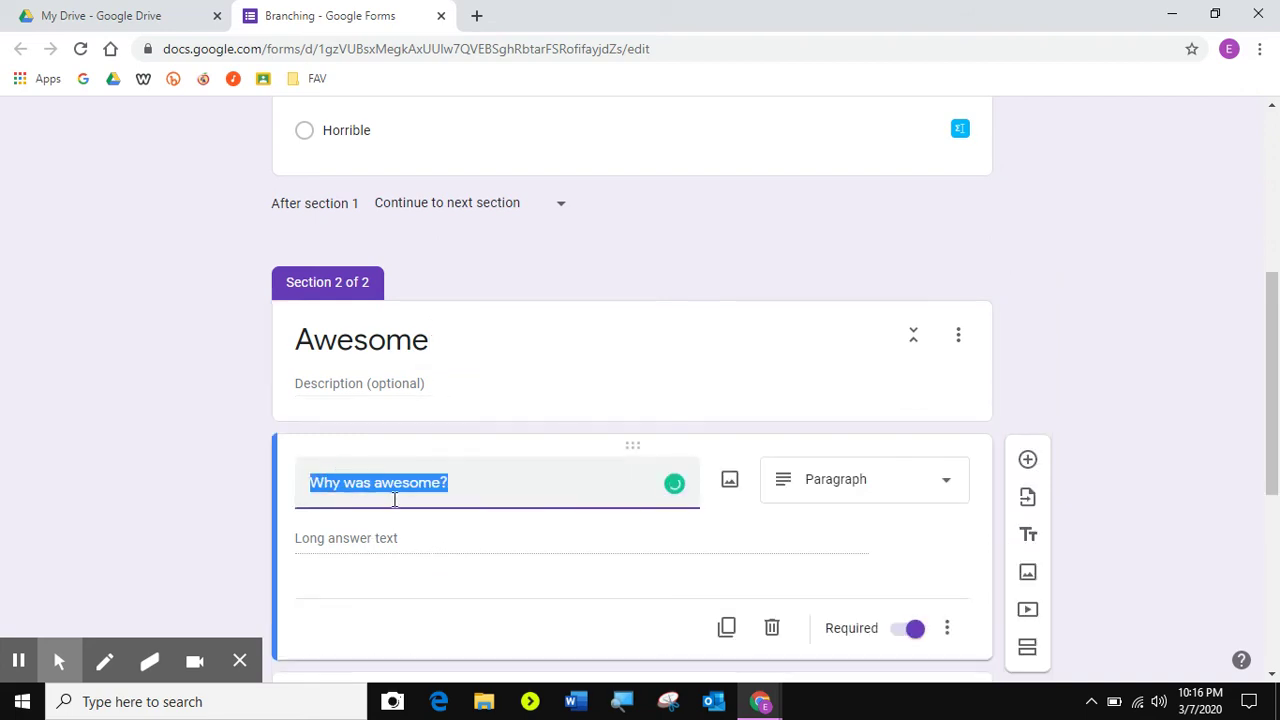
{"action": "scroll", "coordinate": [600, 500], "scroll_direction": "down", "scroll_amount": 2}
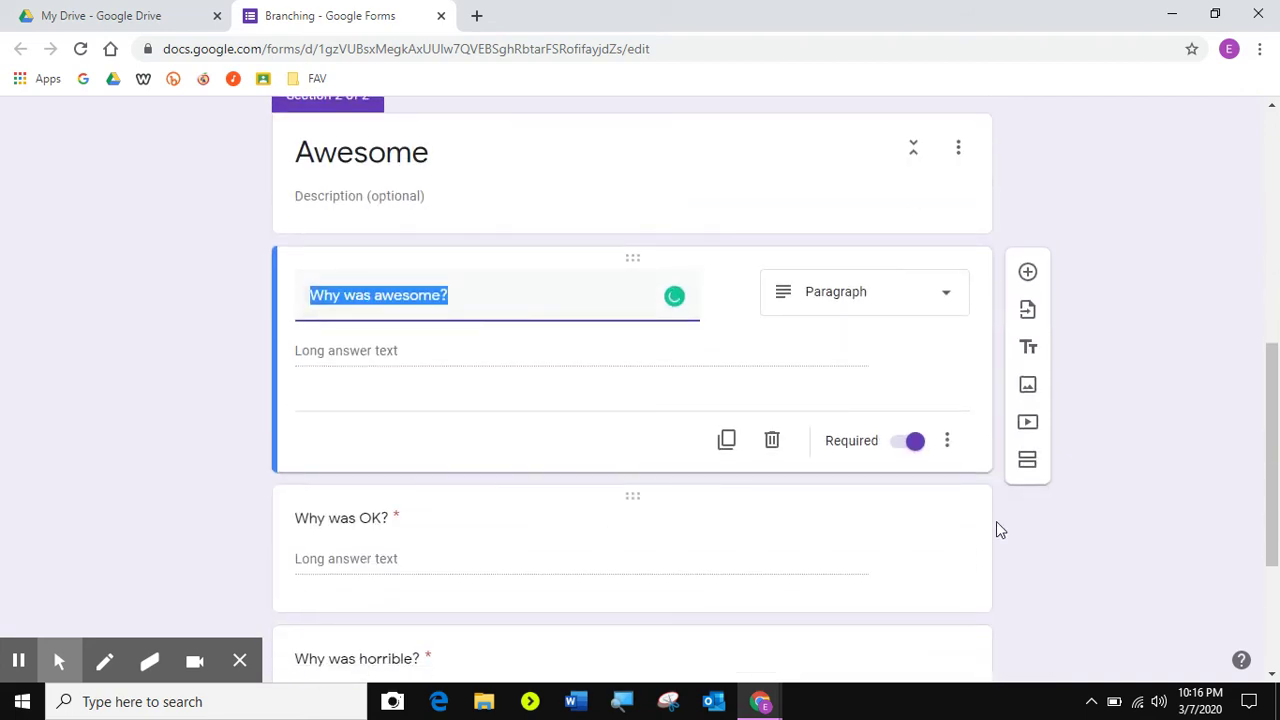
{"action": "left_click", "coordinate": [1027, 460]}
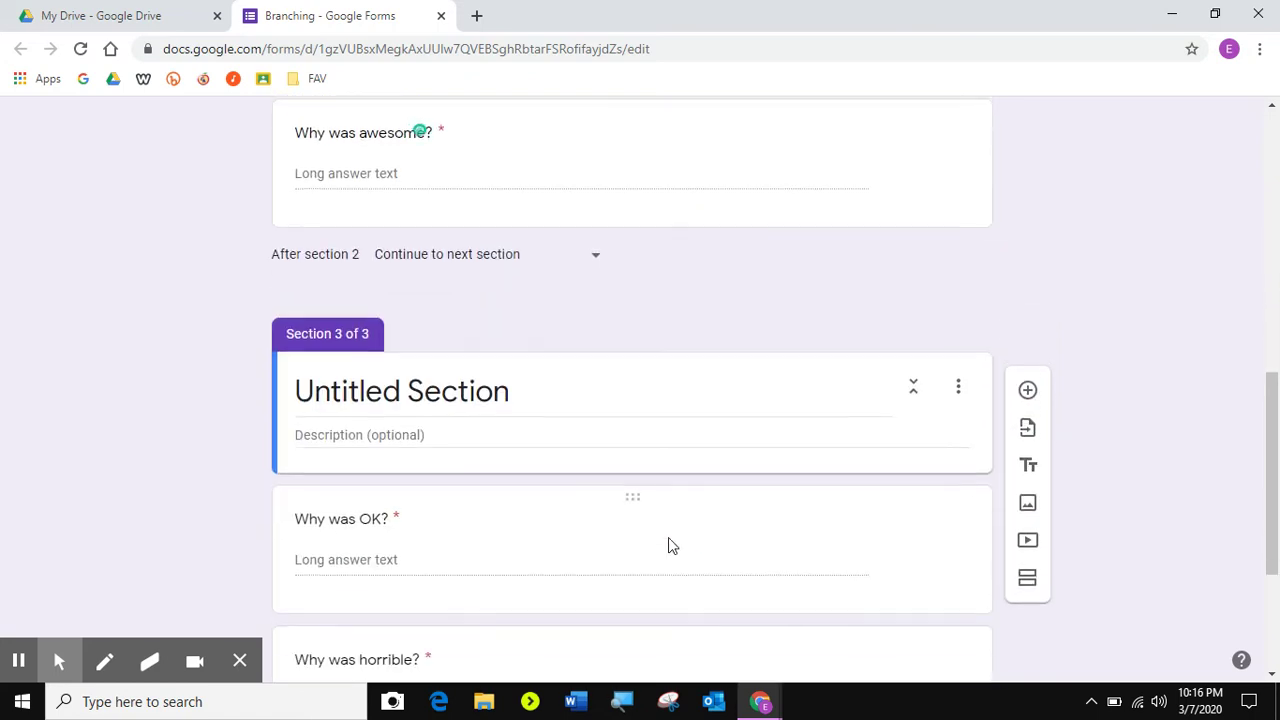
{"action": "left_click", "coordinate": [401, 352]}
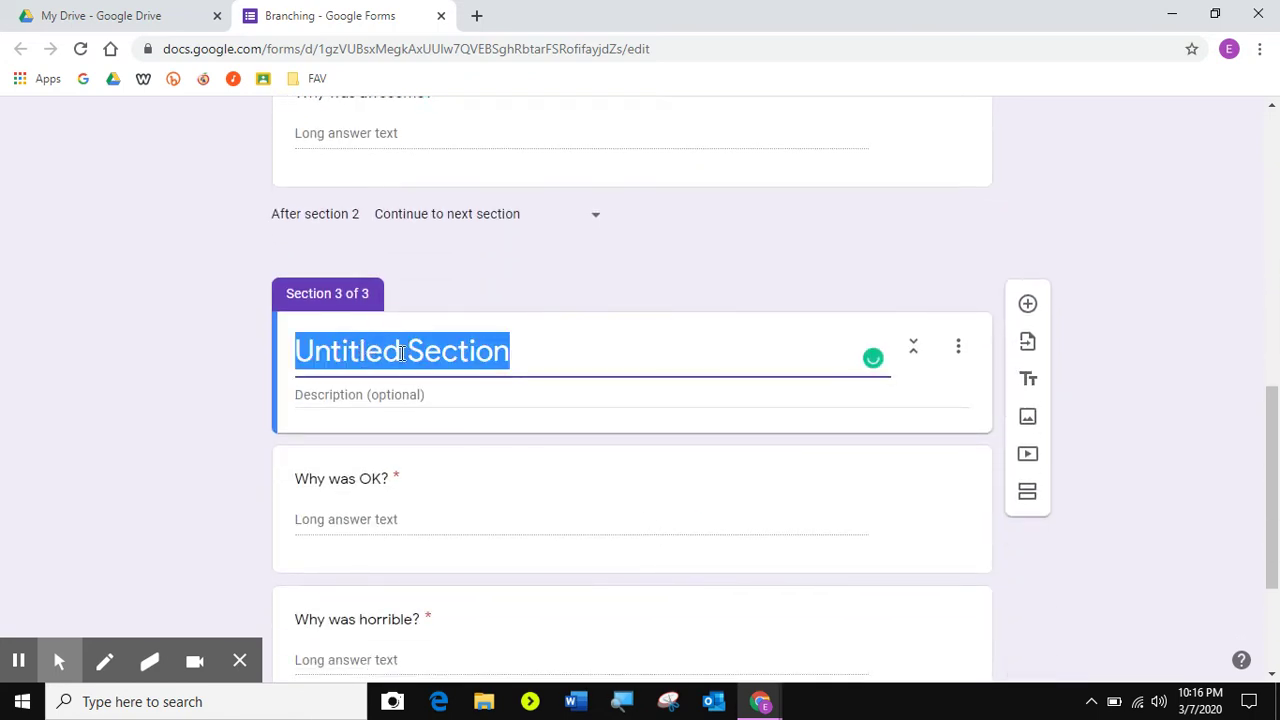
{"action": "key", "text": "BackSpace"}
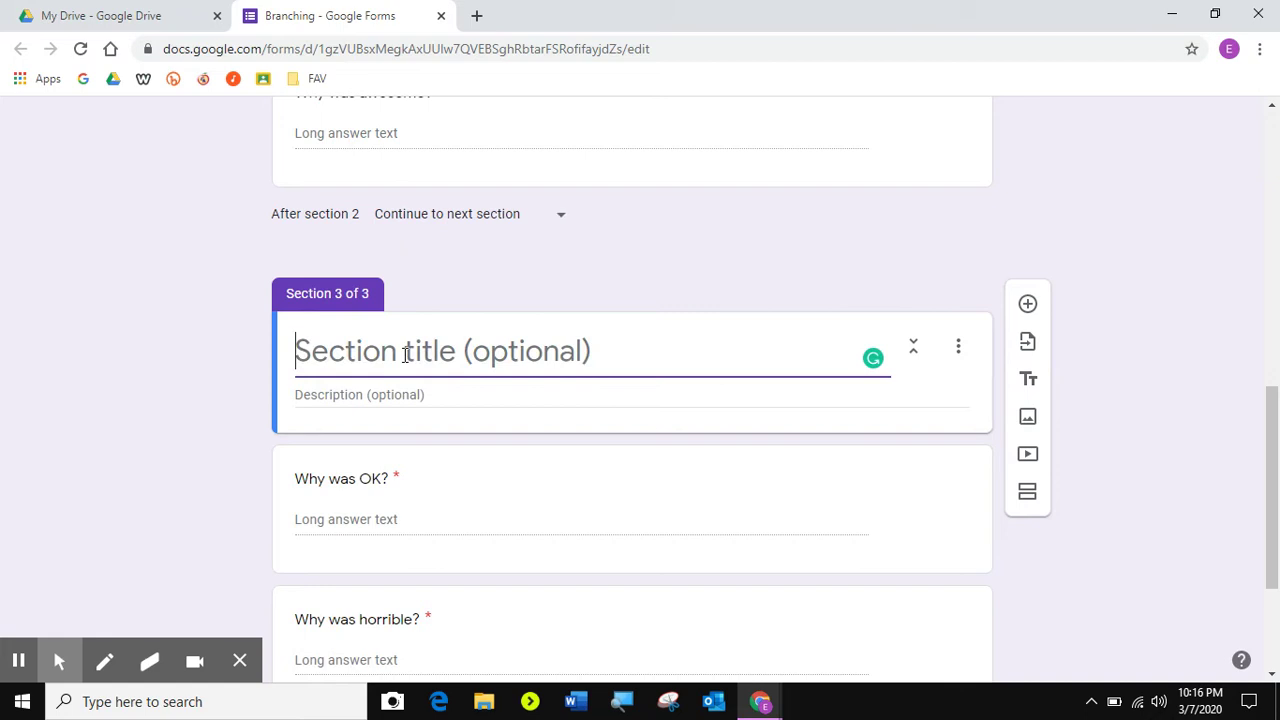
{"action": "left_click", "coordinate": [340, 487]}
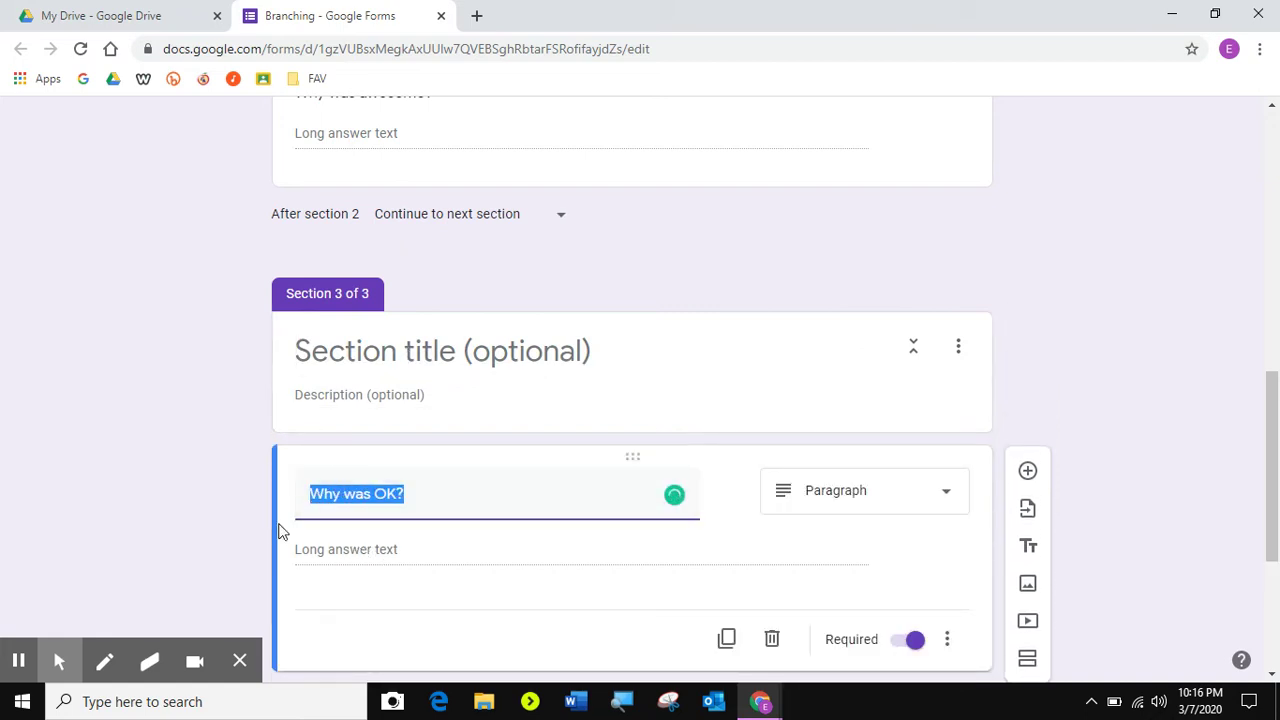
{"action": "scroll", "coordinate": [440, 562], "scroll_direction": "down", "scroll_amount": 3}
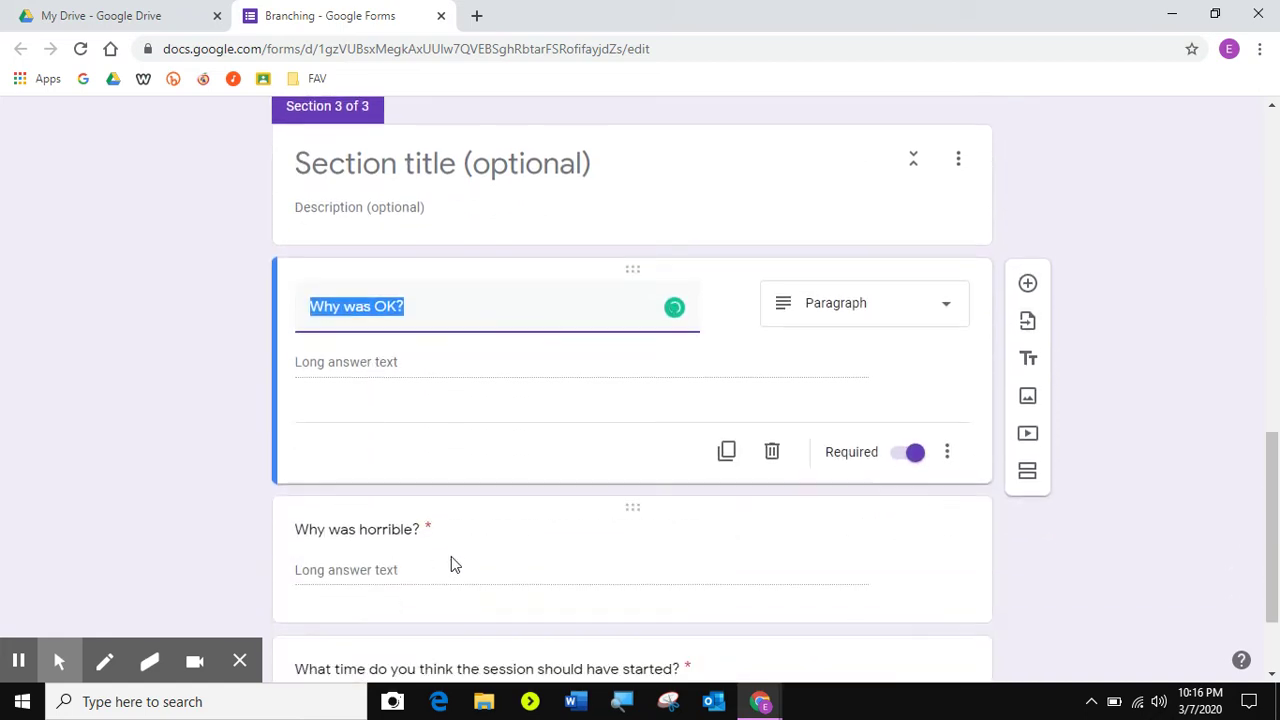
{"action": "left_click", "coordinate": [1028, 476]}
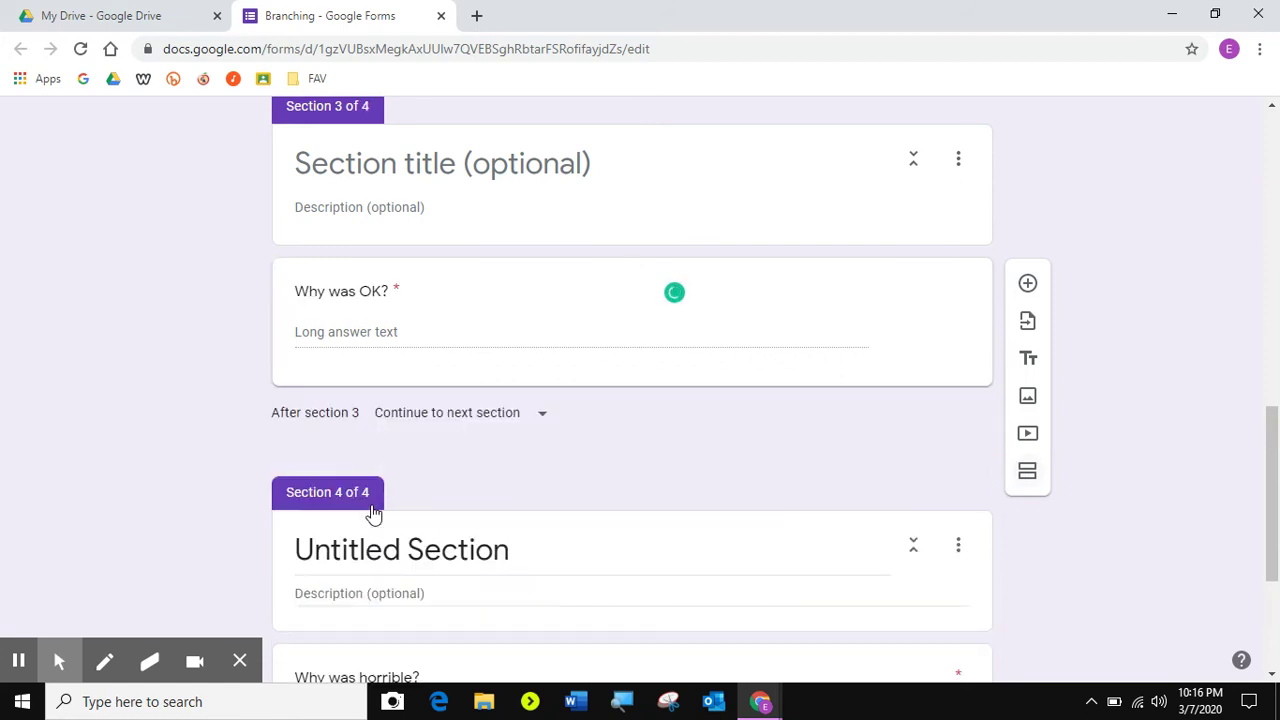
{"action": "left_click", "coordinate": [361, 268]}
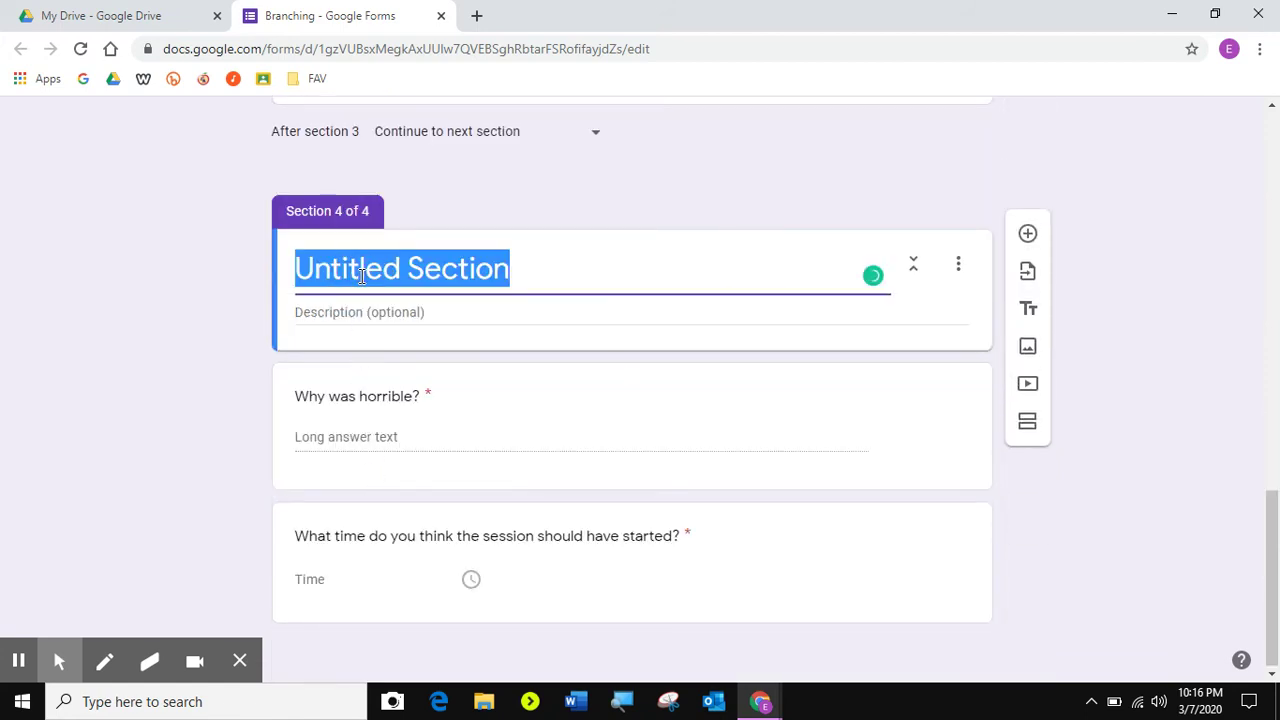
{"action": "key", "text": "BackSpace"}
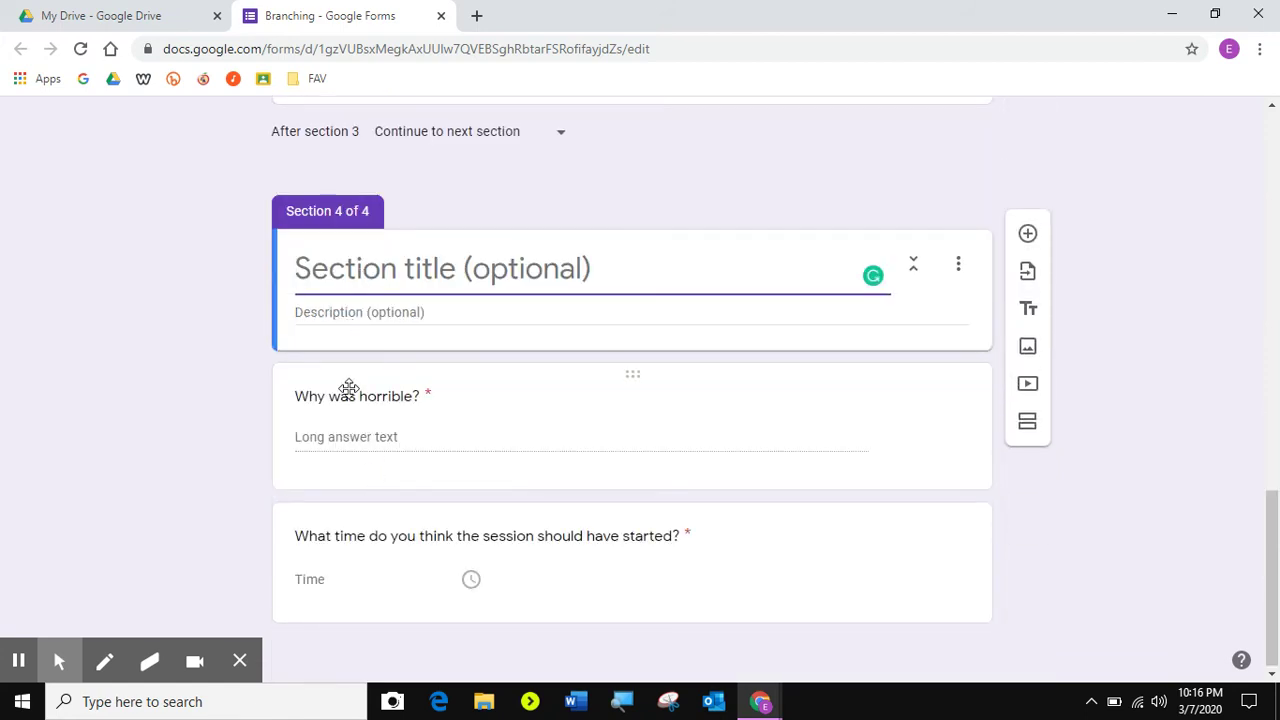
Step: Insert an untitled fifth section after 'Why was horrible?'
{"action": "left_click", "coordinate": [349, 392]}
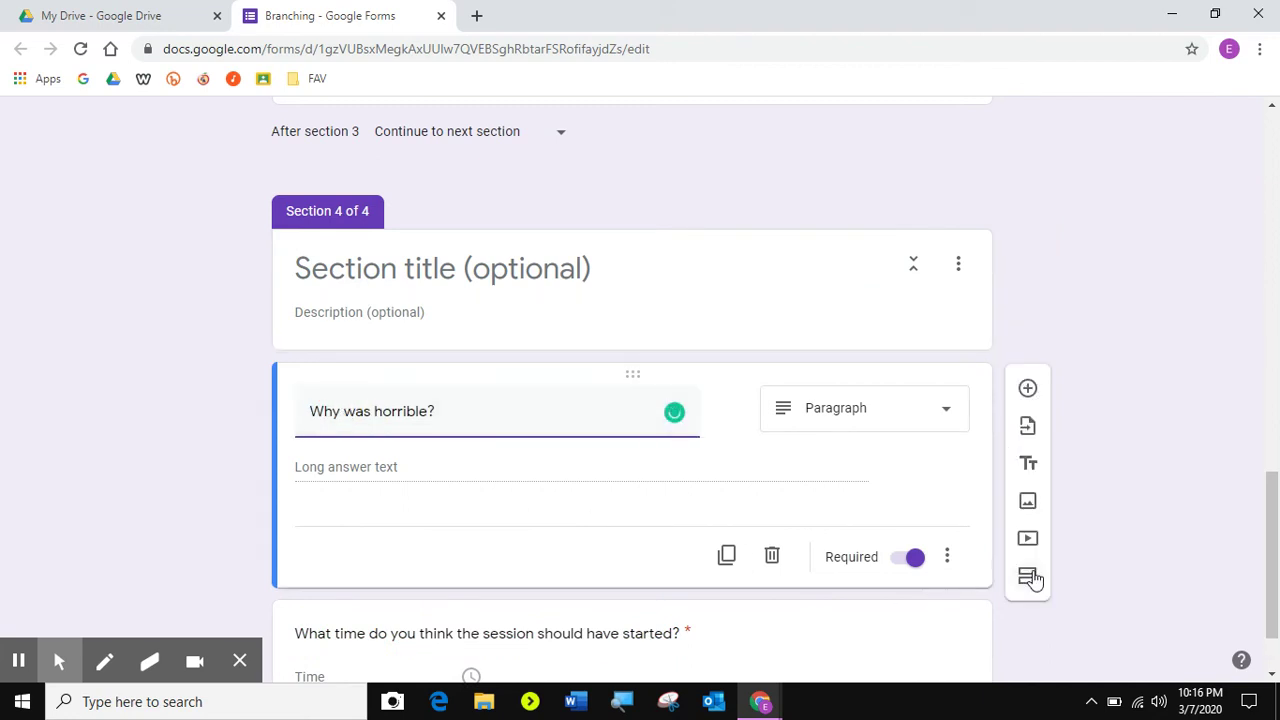
{"action": "left_click", "coordinate": [1027, 576]}
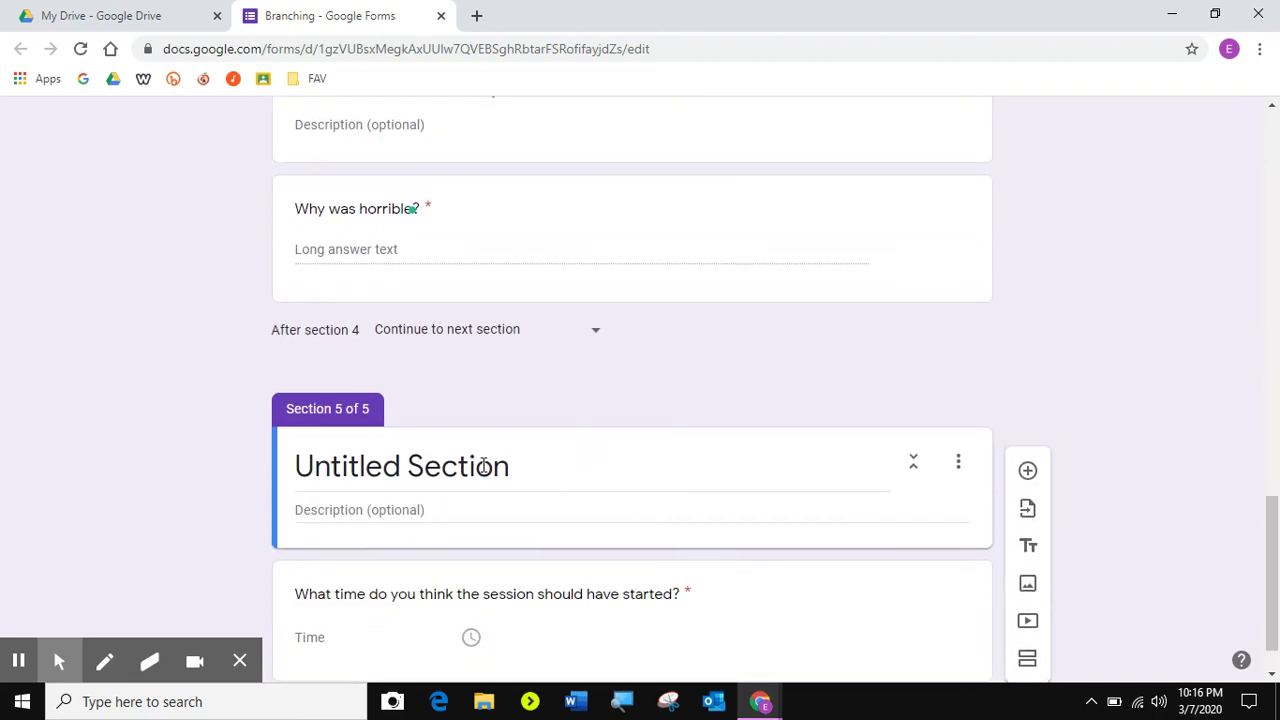
{"action": "left_click", "coordinate": [483, 466]}
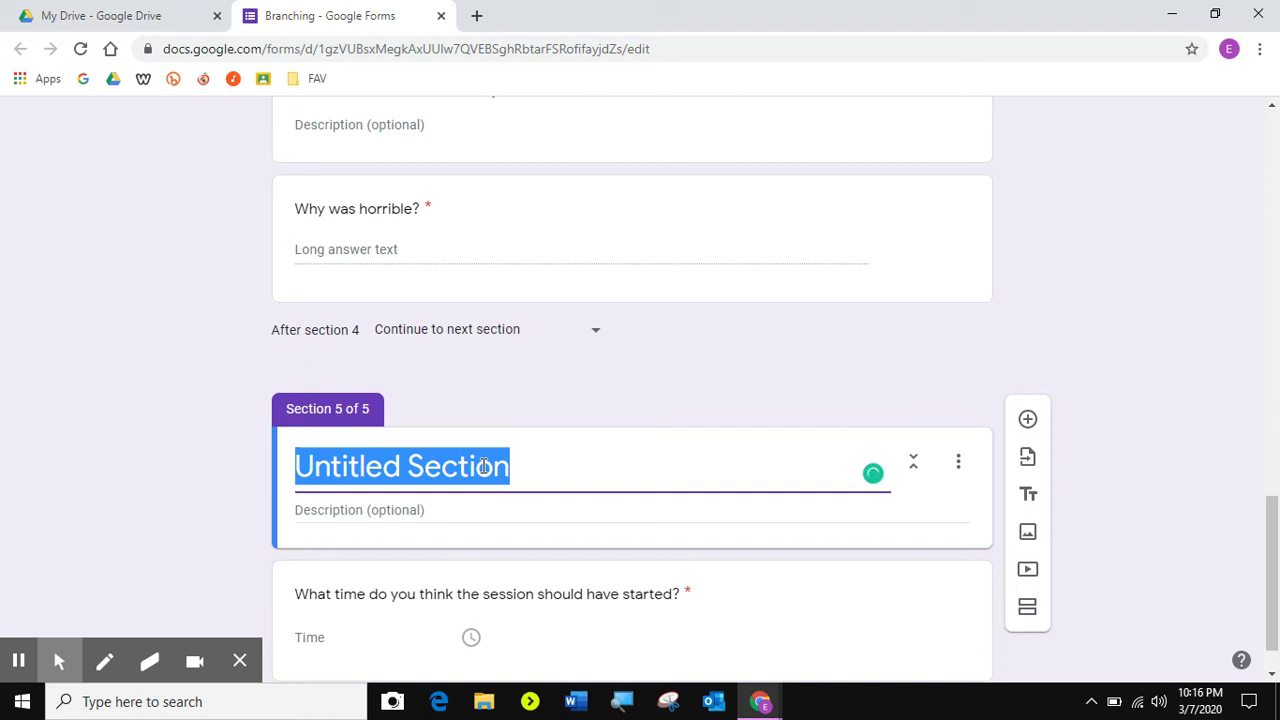
{"action": "key", "text": "BackSpace"}
{"action": "scroll", "coordinate": [538, 490], "scroll_direction": "down", "scroll_amount": 1}
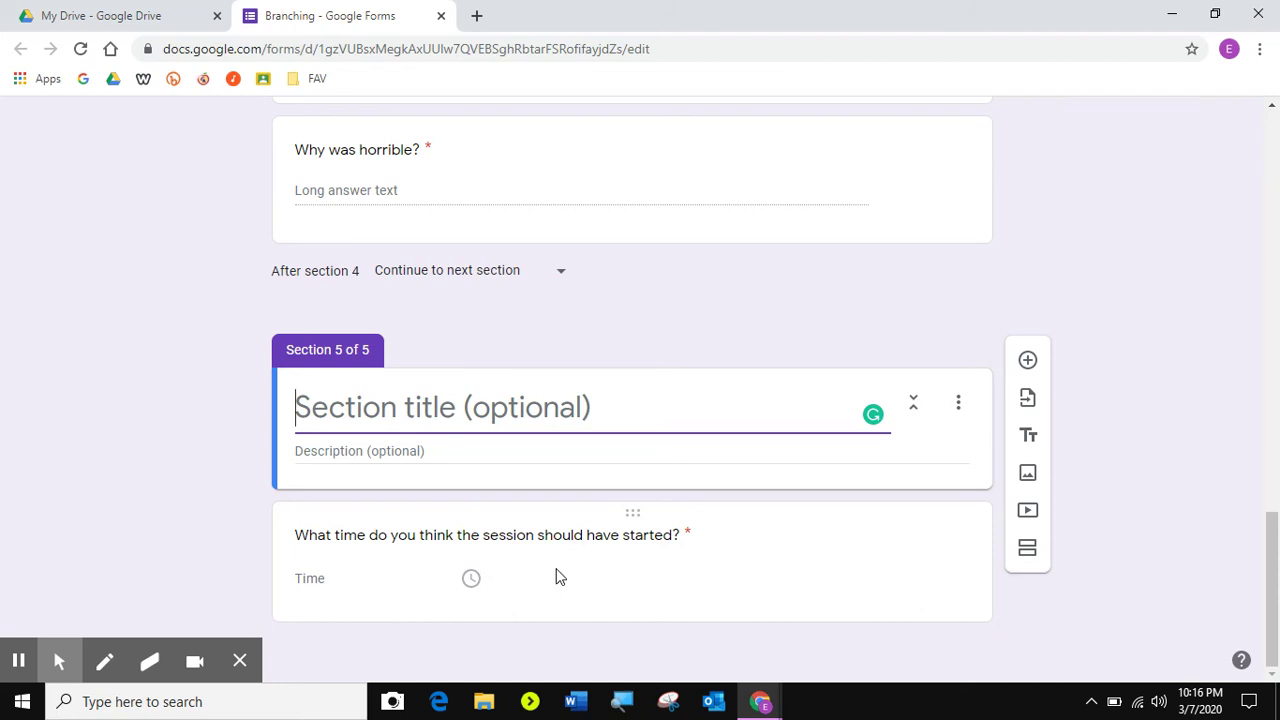
{"action": "scroll", "coordinate": [560, 578], "scroll_direction": "up", "scroll_amount": 10}
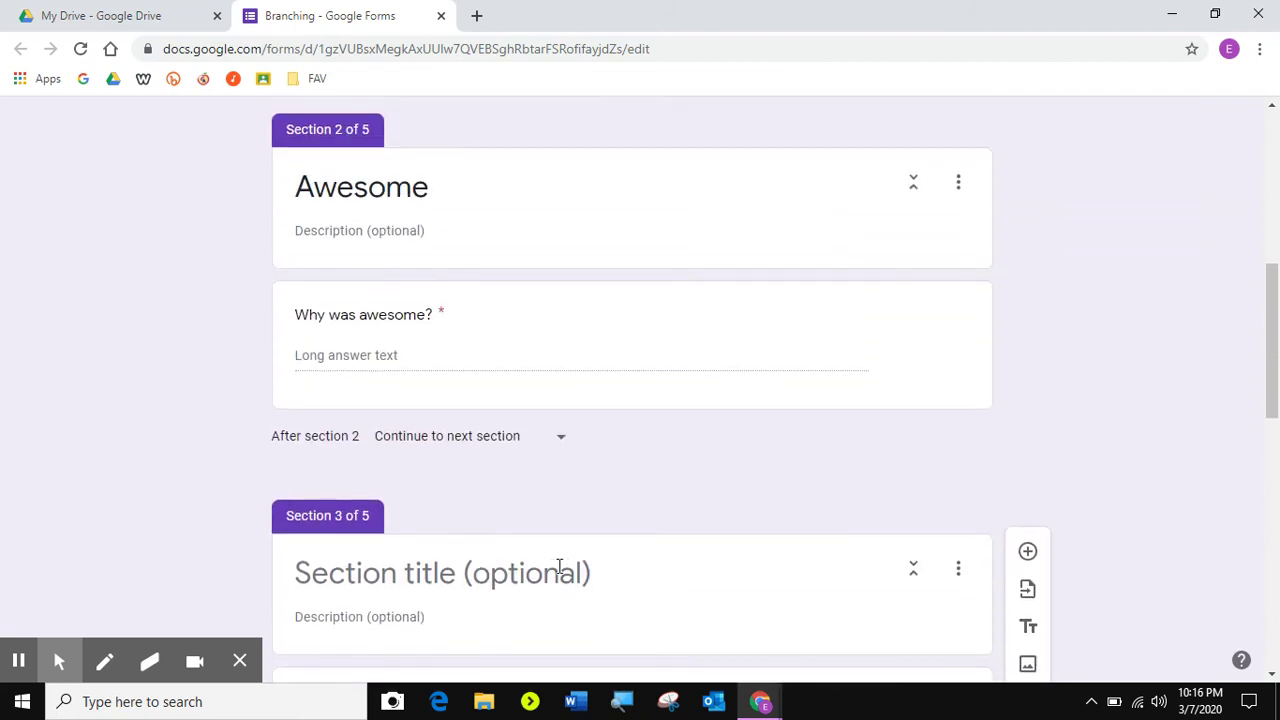
Step: Scroll up to Section 1 and open the training question's extra options menu
{"action": "scroll", "coordinate": [558, 569], "scroll_direction": "up", "scroll_amount": 6}
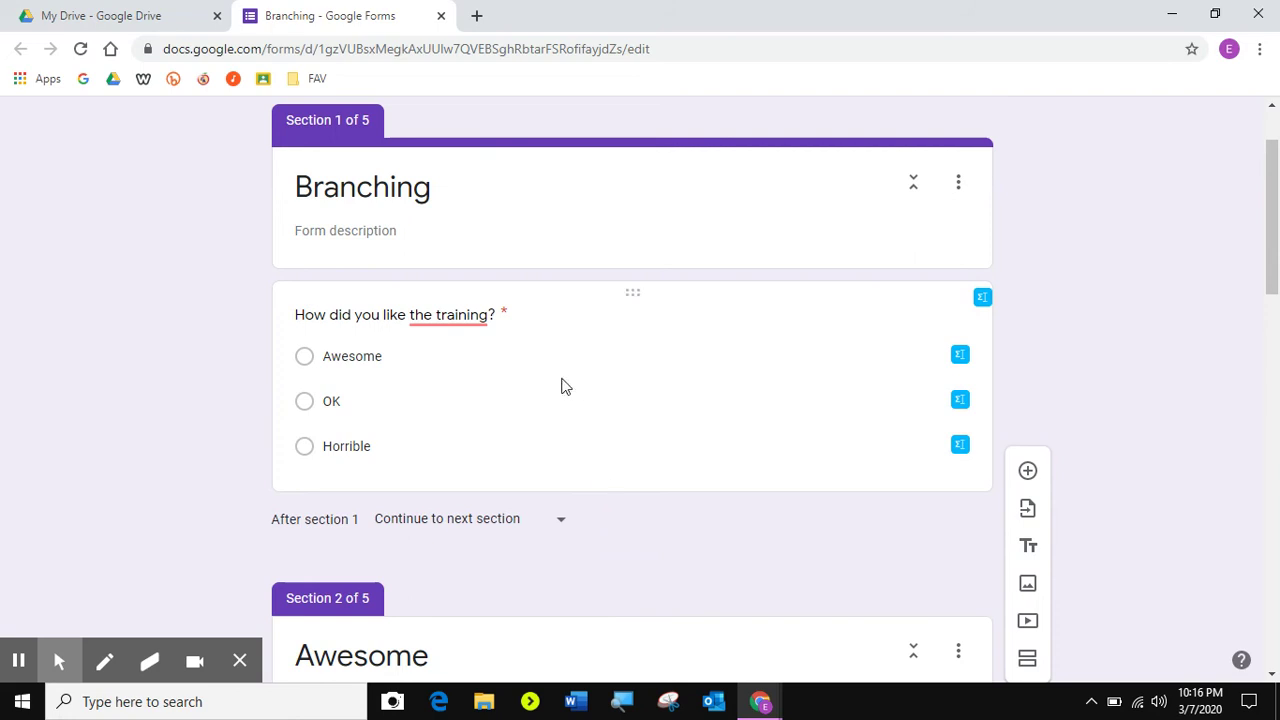
{"action": "left_click", "coordinate": [562, 384]}
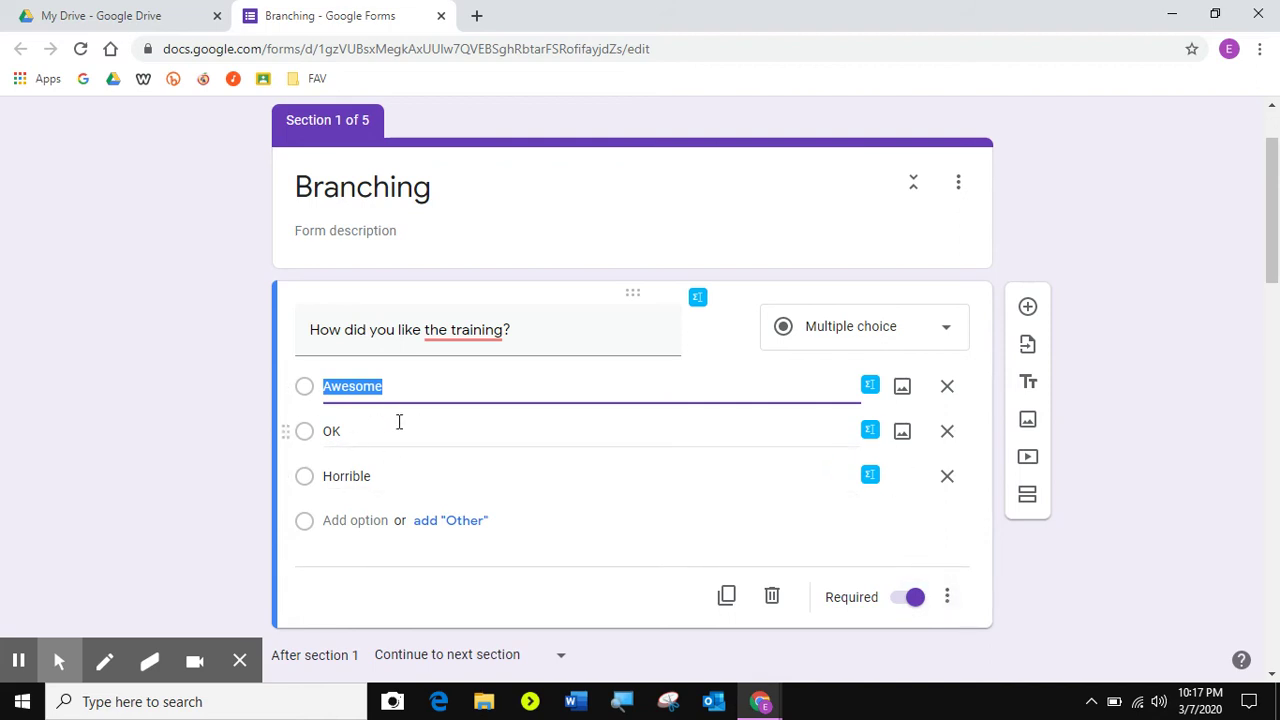
{"action": "left_click", "coordinate": [948, 597]}
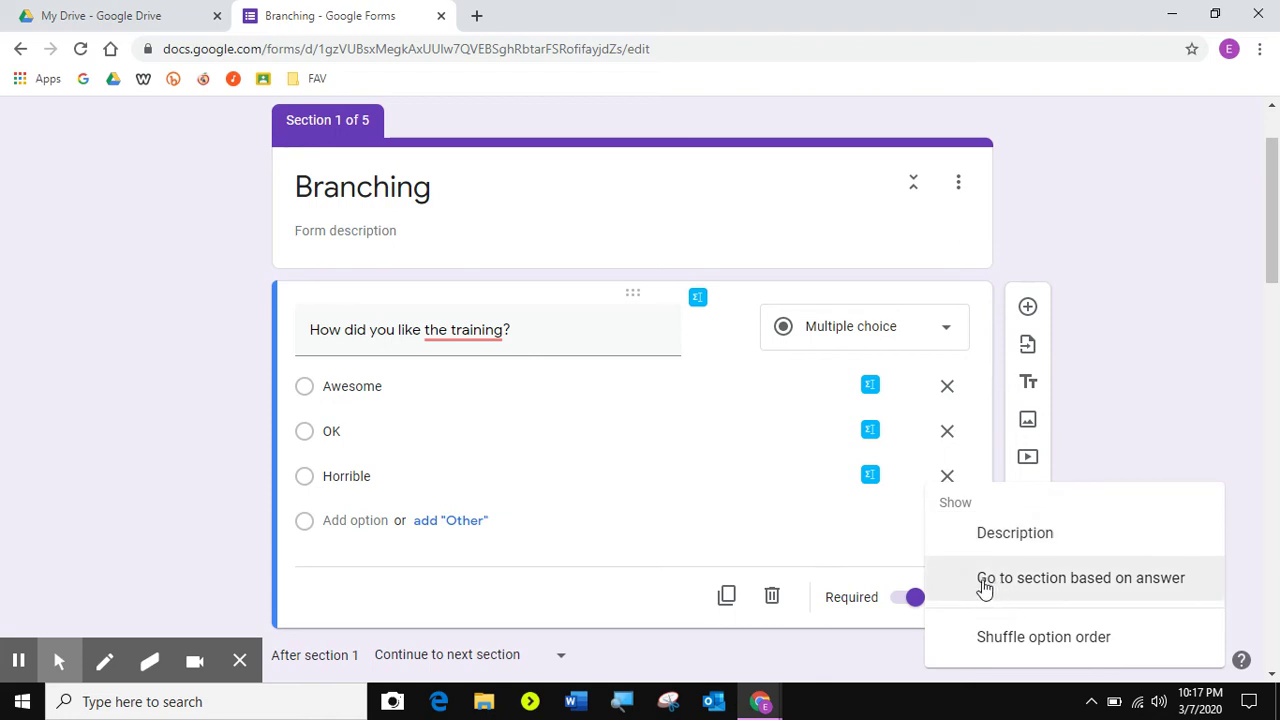
Step: Enable 'Go to section based on answer' on the training question
{"action": "left_click", "coordinate": [1126, 590]}
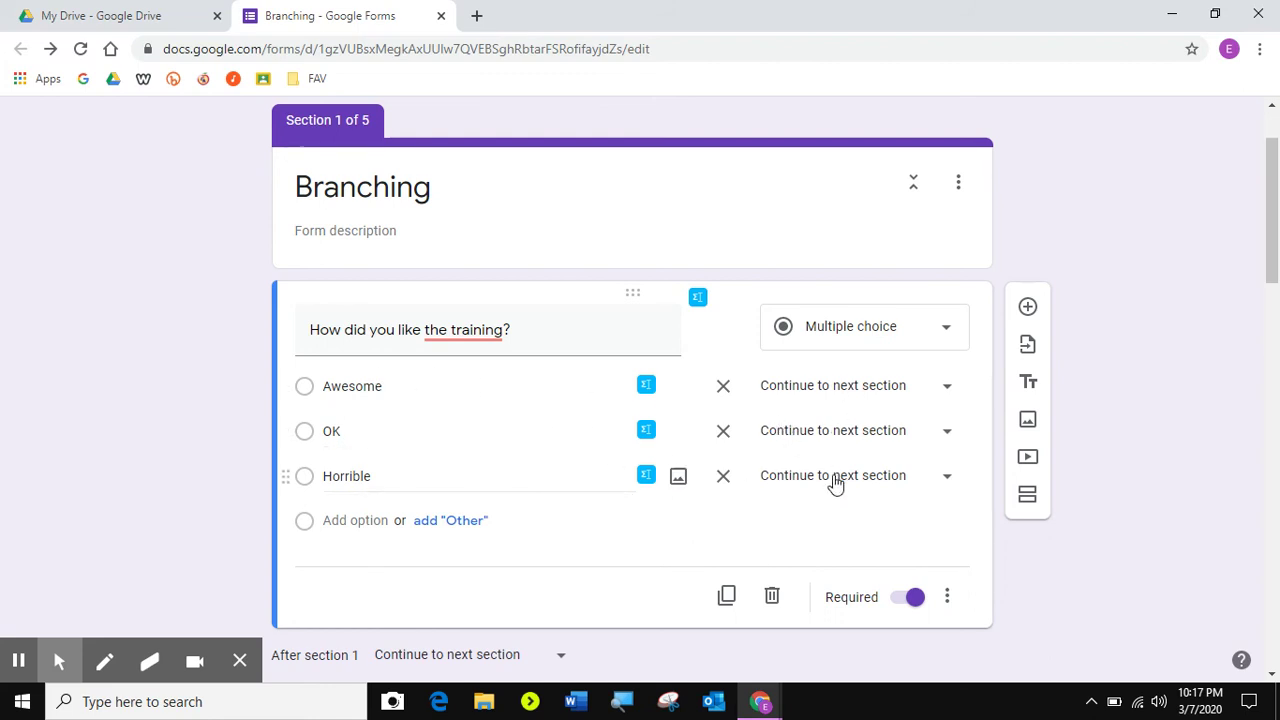
{"action": "scroll", "coordinate": [835, 483], "scroll_direction": "down", "scroll_amount": 2}
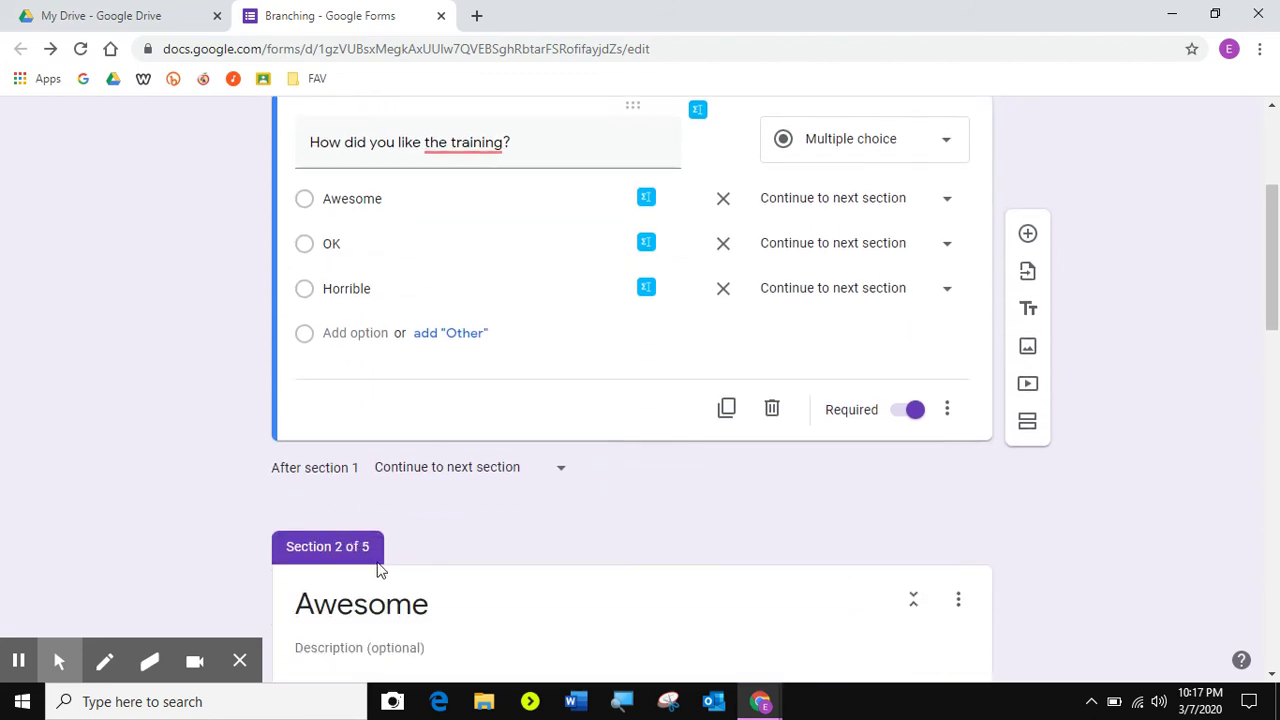
{"action": "scroll", "coordinate": [340, 547], "scroll_direction": "down", "scroll_amount": 7}
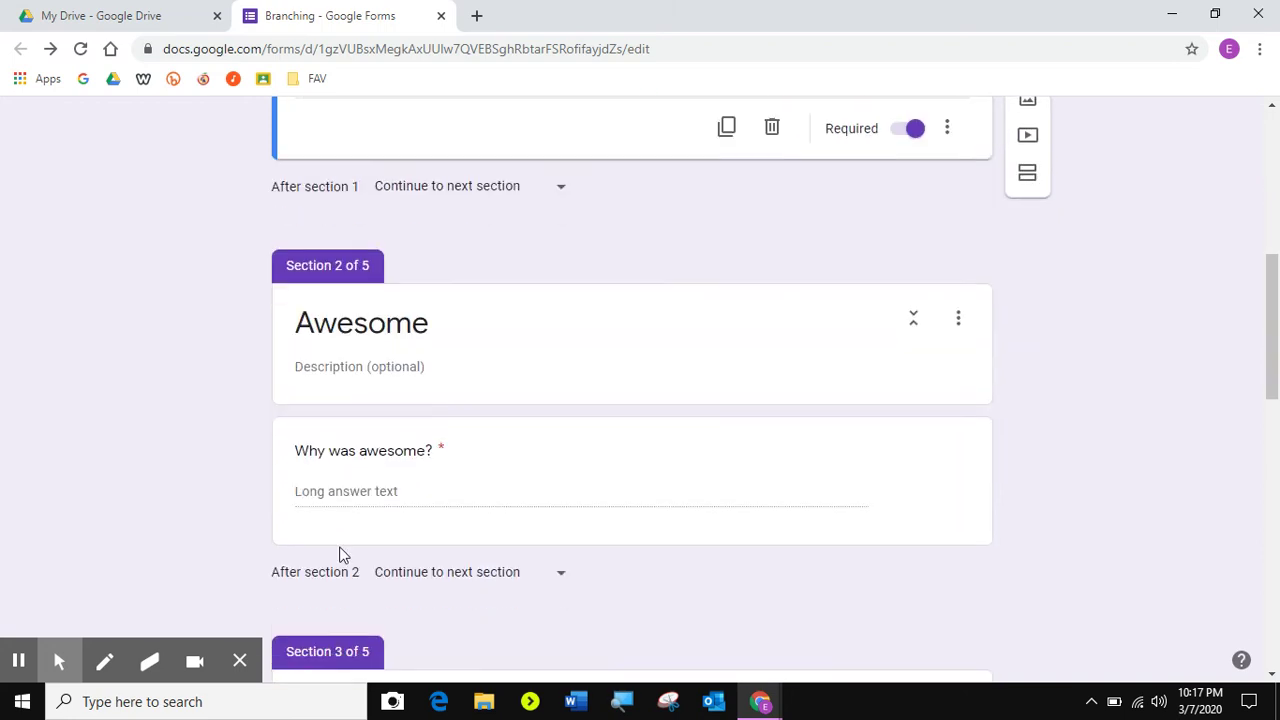
{"action": "scroll", "coordinate": [350, 540], "scroll_direction": "down", "scroll_amount": 1}
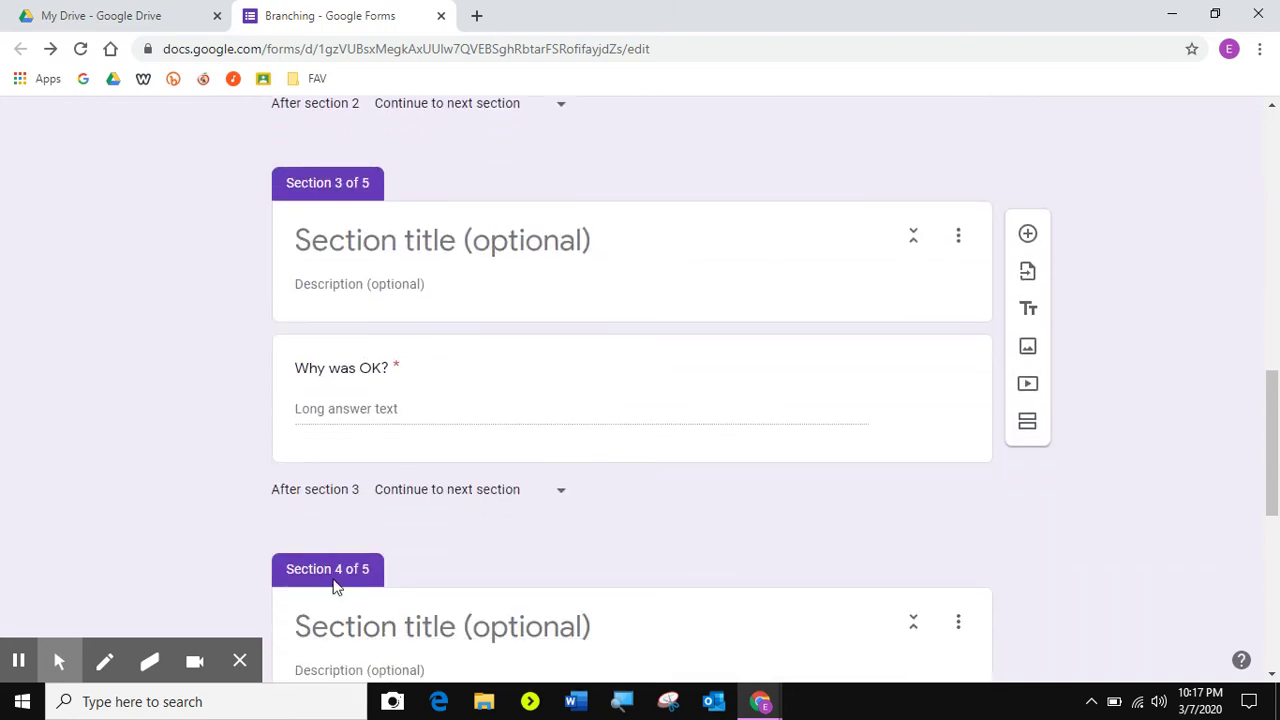
{"action": "scroll", "coordinate": [537, 545], "scroll_direction": "up", "scroll_amount": 4}
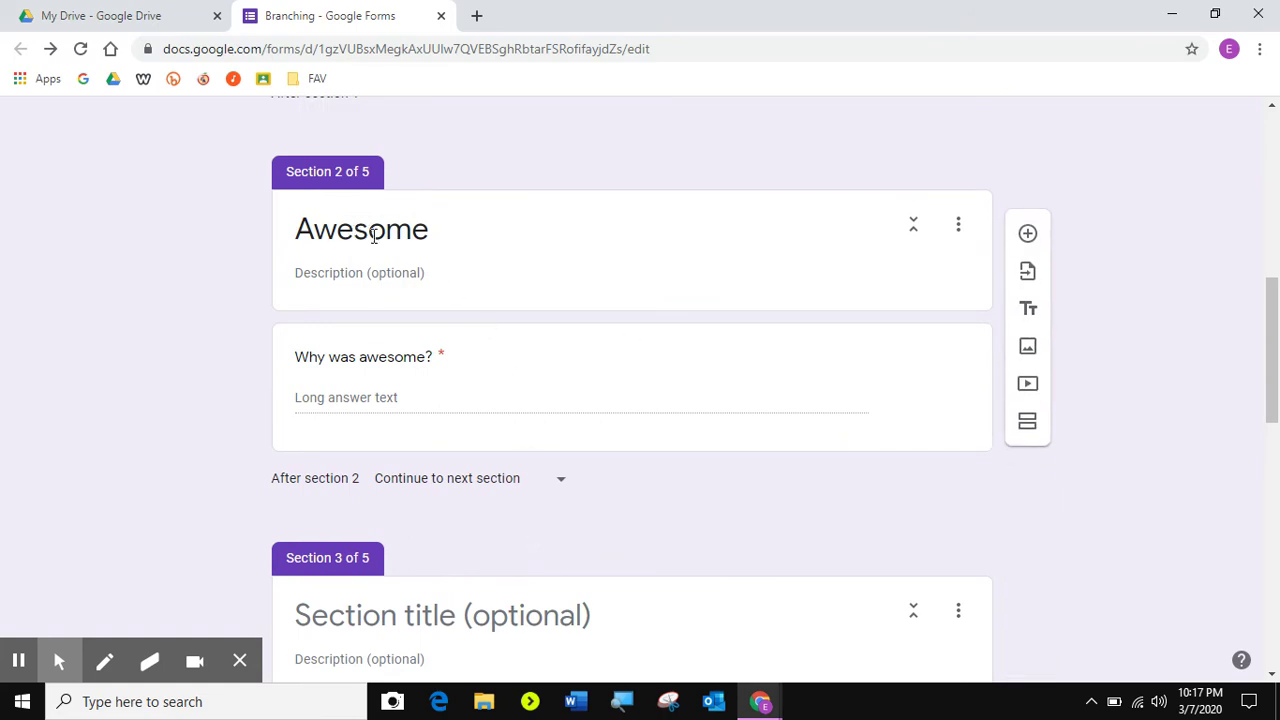
{"action": "scroll", "coordinate": [658, 355], "scroll_direction": "up", "scroll_amount": 4}
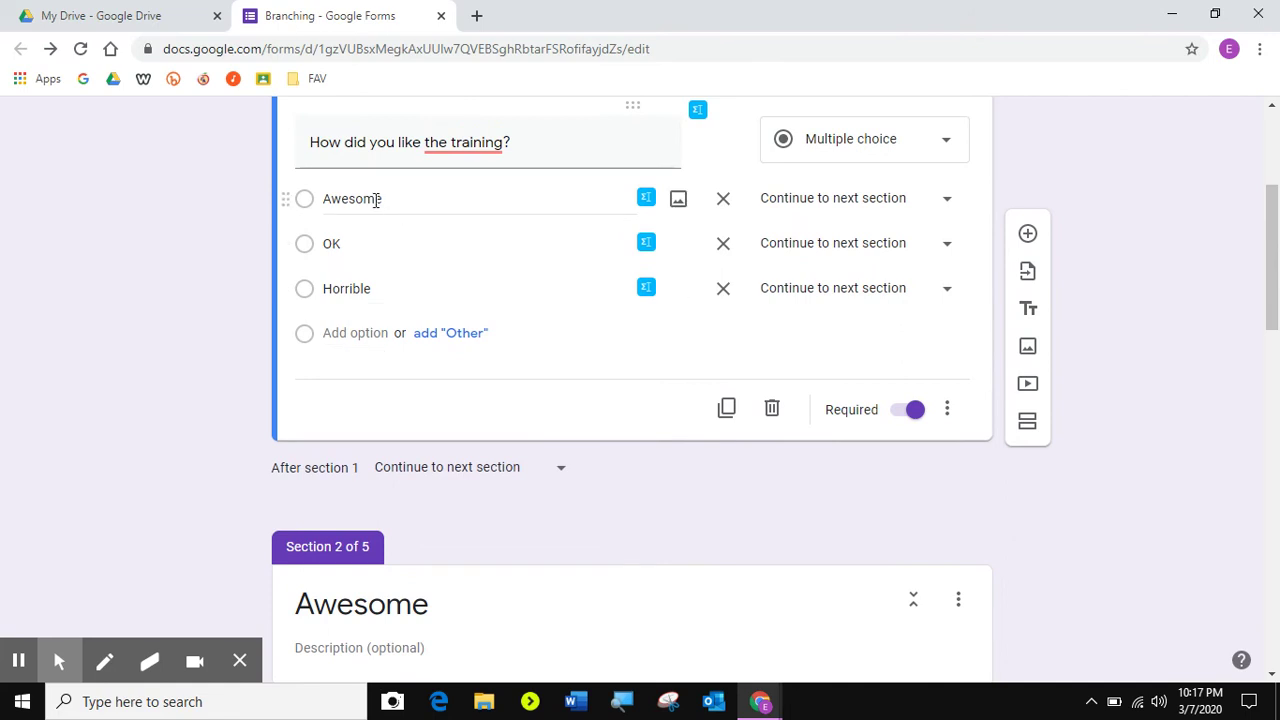
{"action": "scroll", "coordinate": [390, 300], "scroll_direction": "down", "scroll_amount": 2}
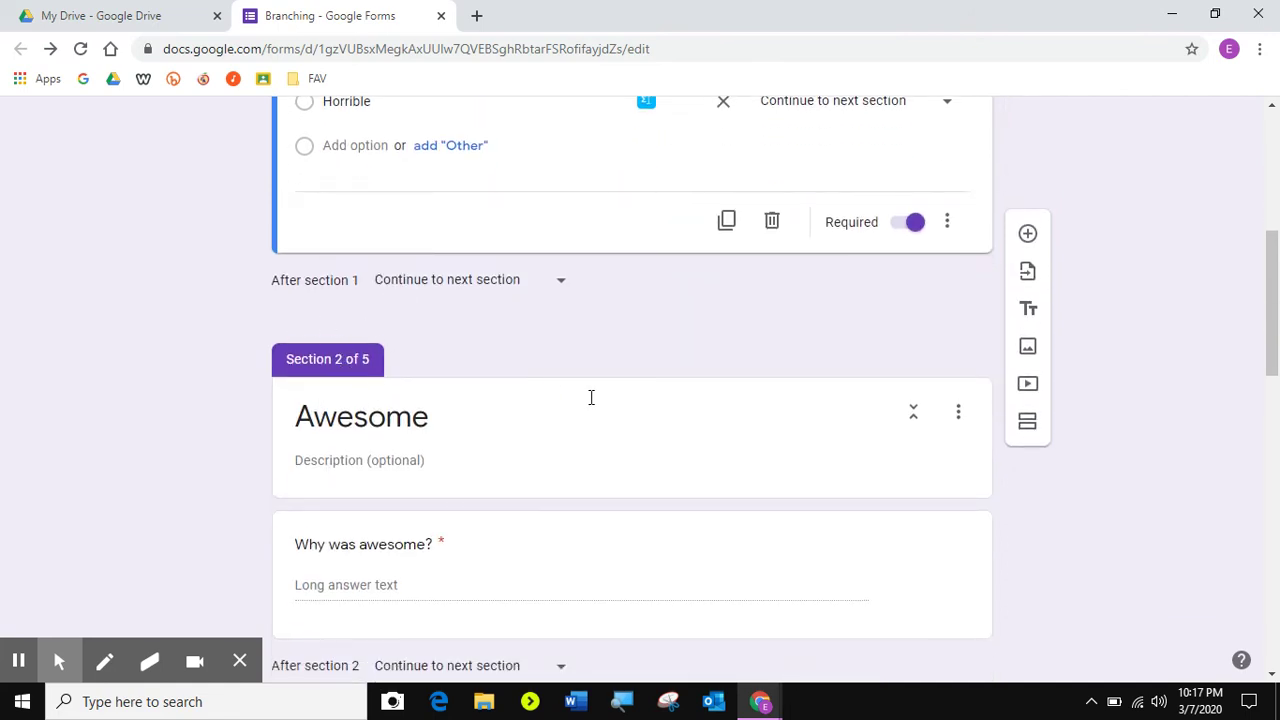
{"action": "scroll", "coordinate": [591, 397], "scroll_direction": "up", "scroll_amount": 3}
Step: Send Awesome answers to section 2 (Awesome)
{"action": "left_click", "coordinate": [870, 296]}
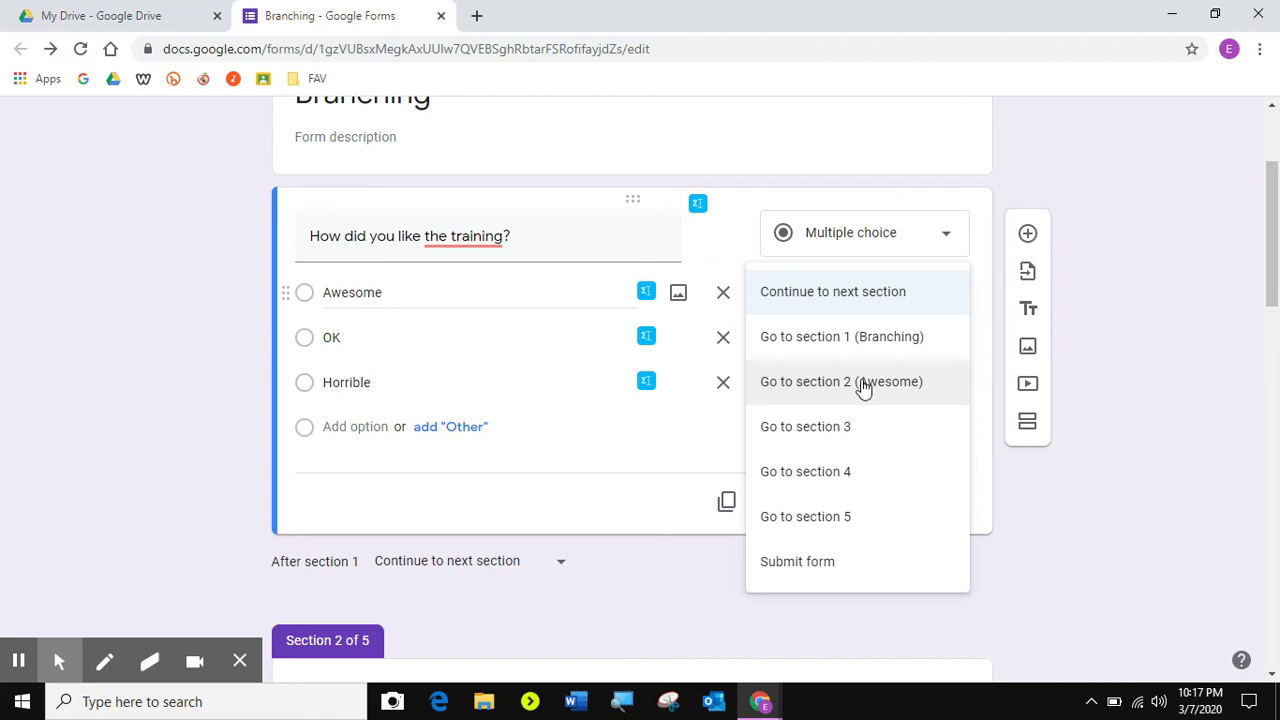
{"action": "left_click", "coordinate": [857, 375]}
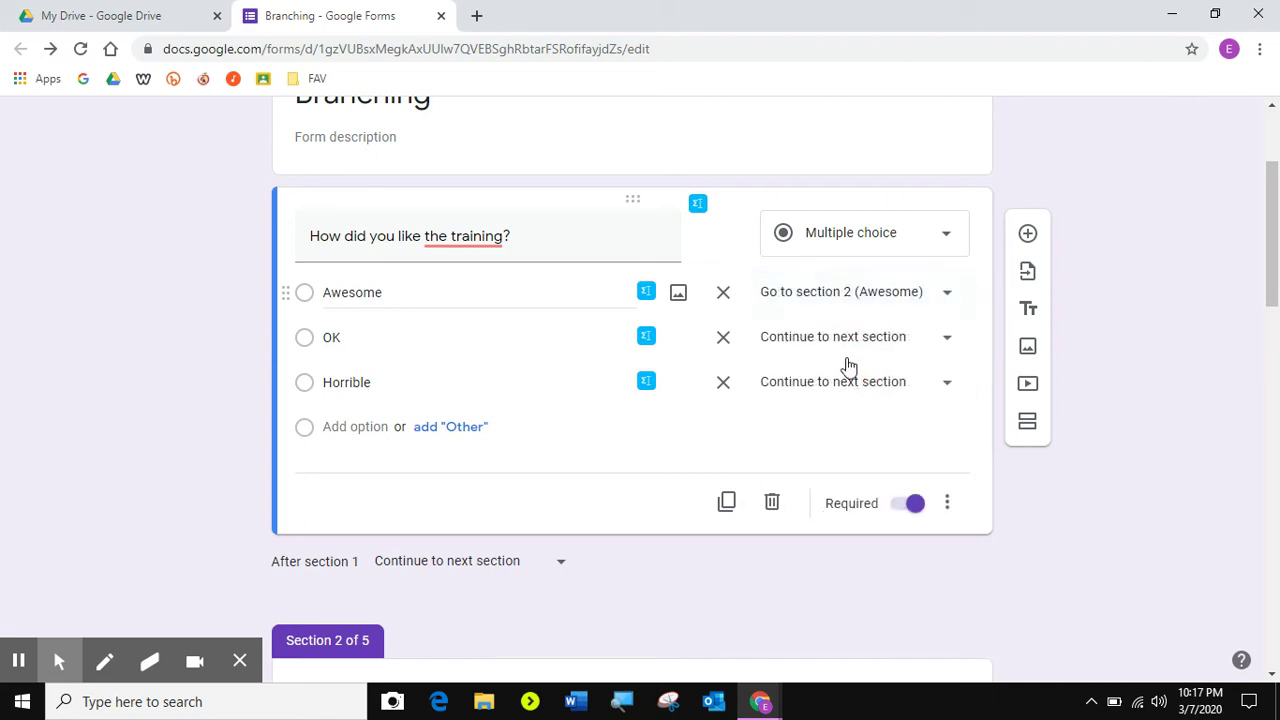
{"action": "scroll", "coordinate": [422, 394], "scroll_direction": "down", "scroll_amount": 7}
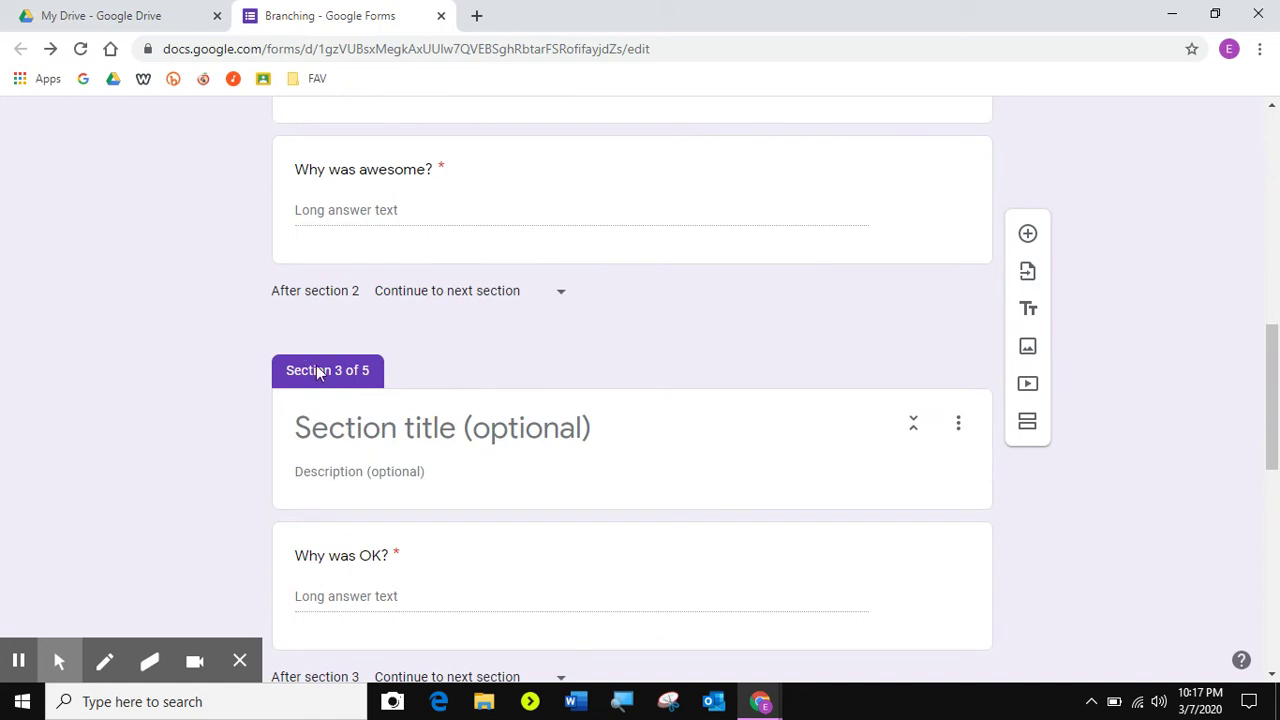
{"action": "scroll", "coordinate": [437, 578], "scroll_direction": "up", "scroll_amount": 5}
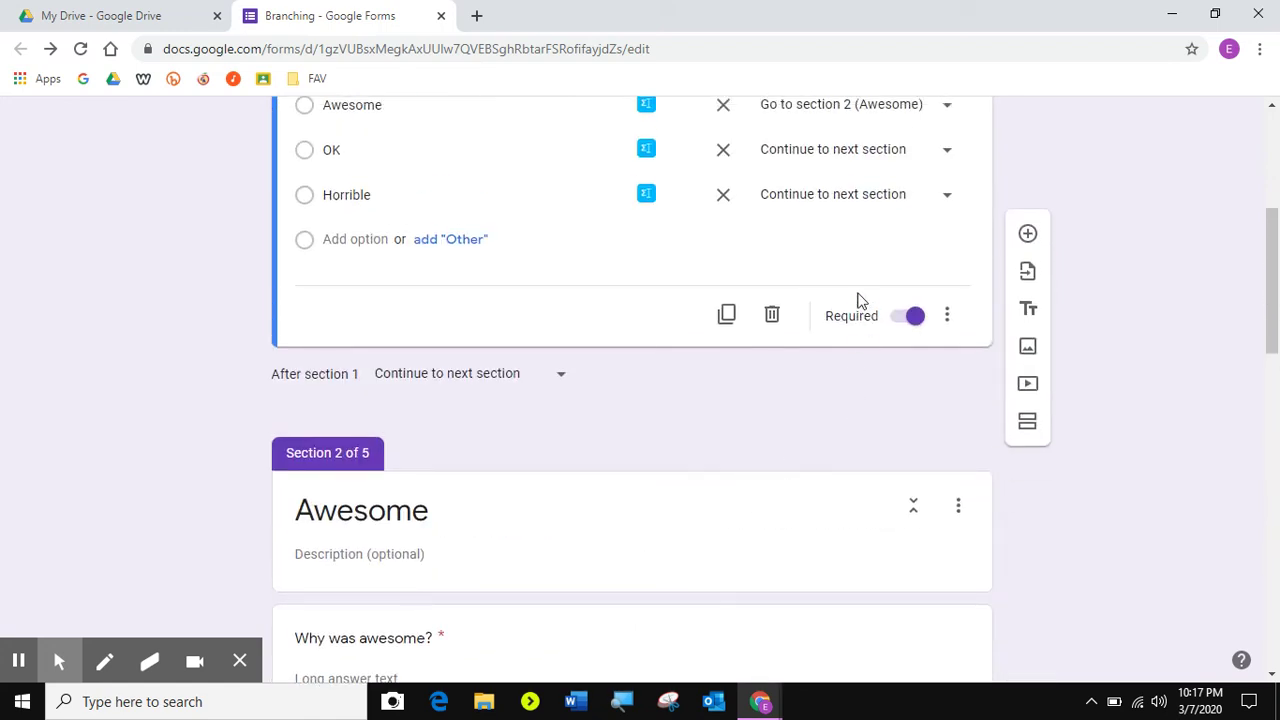
Step: Route OK answers to section 3 and Horrible answers to section 4
{"action": "left_click", "coordinate": [853, 163]}
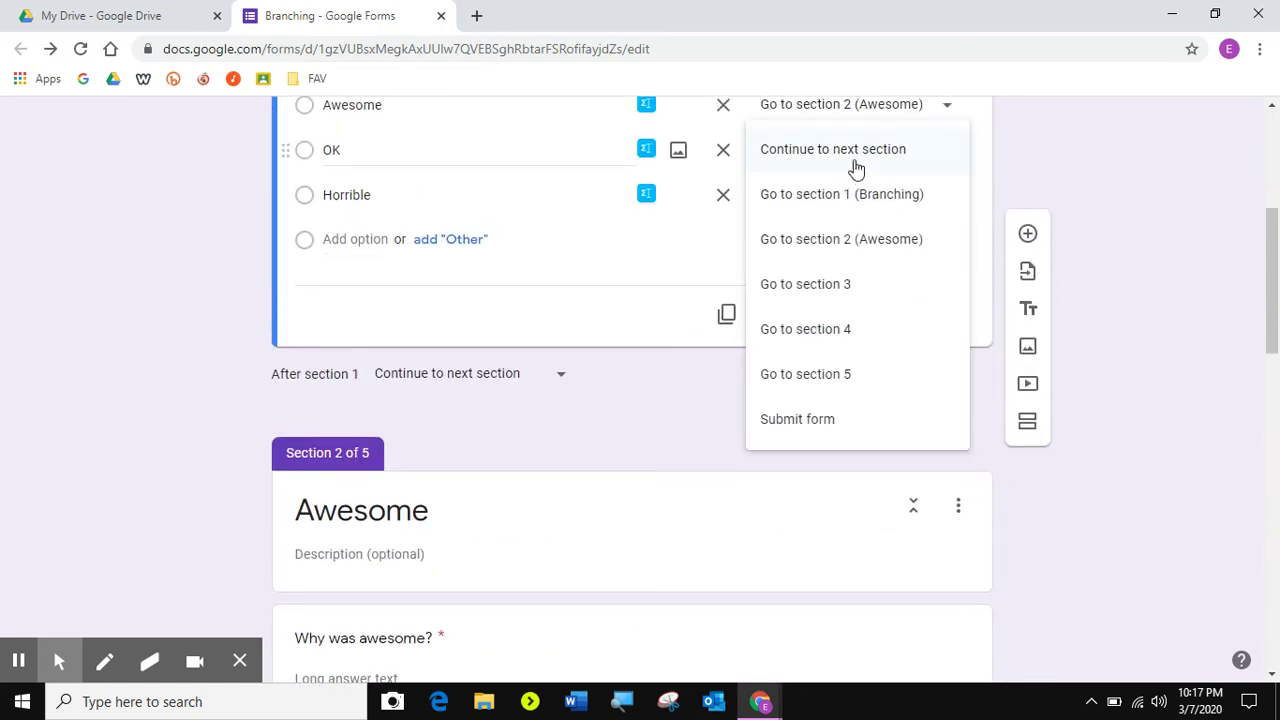
{"action": "left_click", "coordinate": [826, 290]}
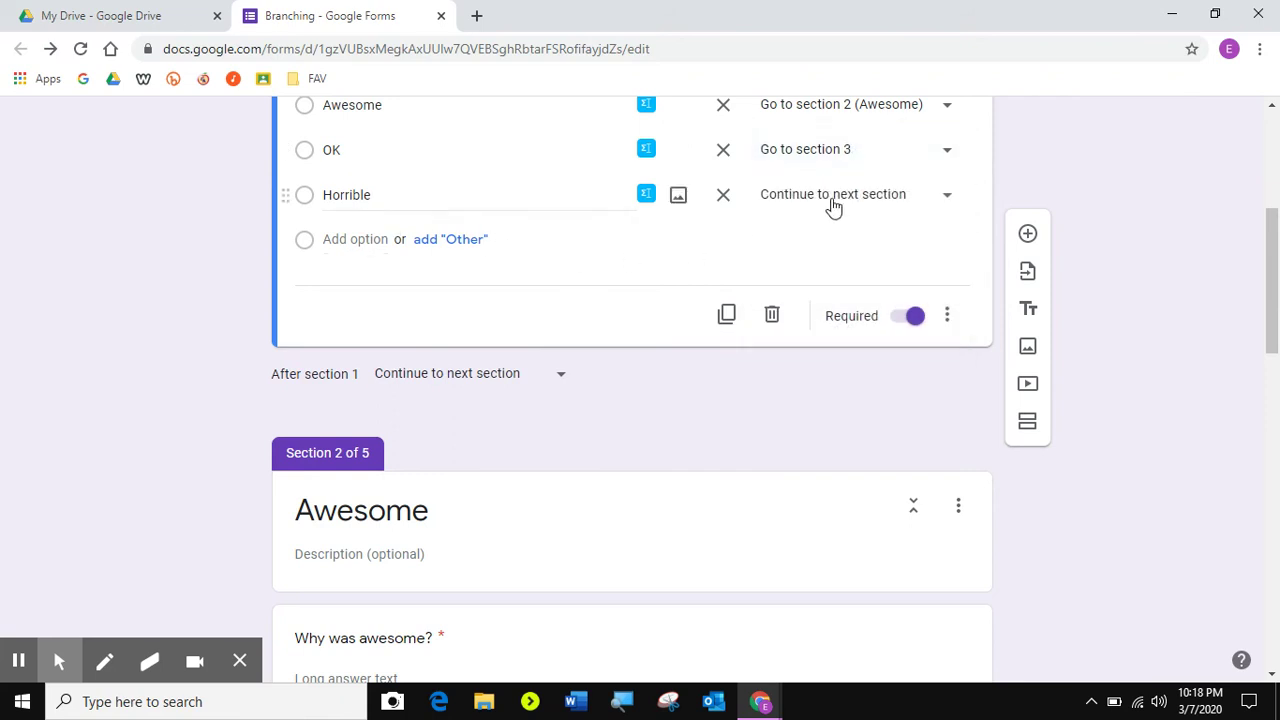
{"action": "left_click", "coordinate": [830, 197]}
{"action": "left_click", "coordinate": [822, 374]}
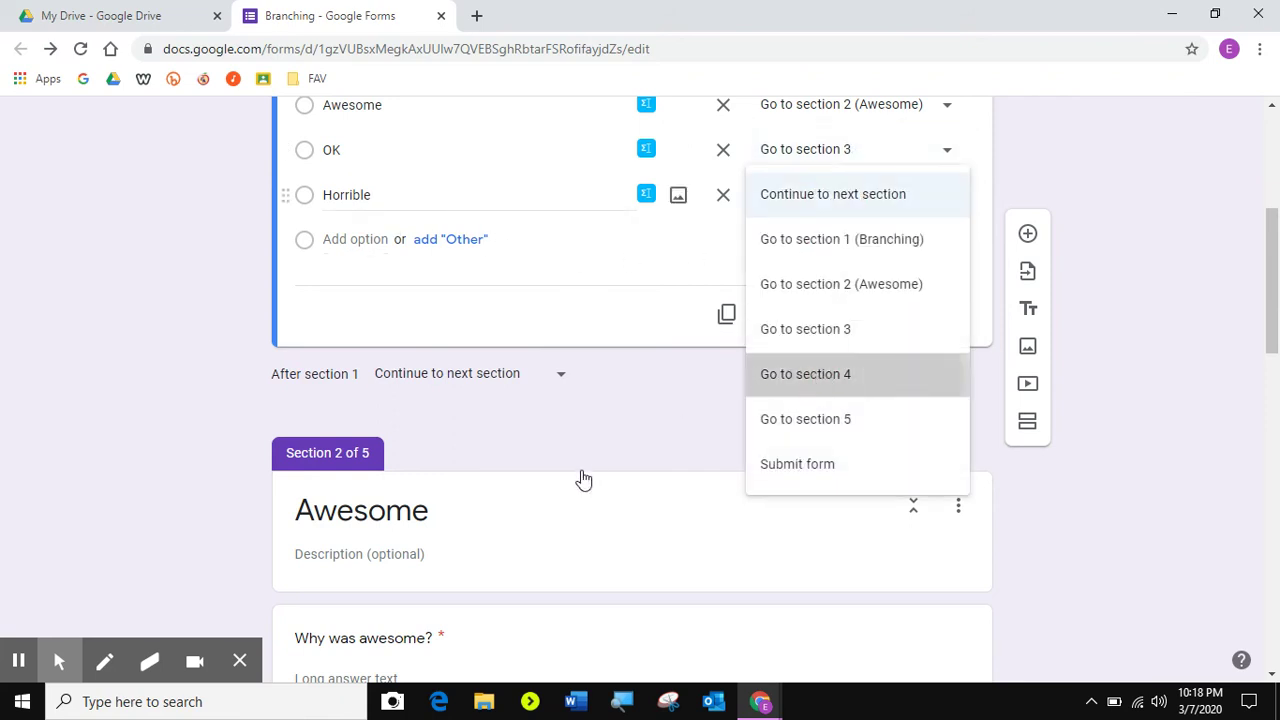
{"action": "scroll", "coordinate": [585, 480], "scroll_direction": "down", "scroll_amount": 3}
{"action": "scroll", "coordinate": [585, 480], "scroll_direction": "down", "scroll_amount": 6}
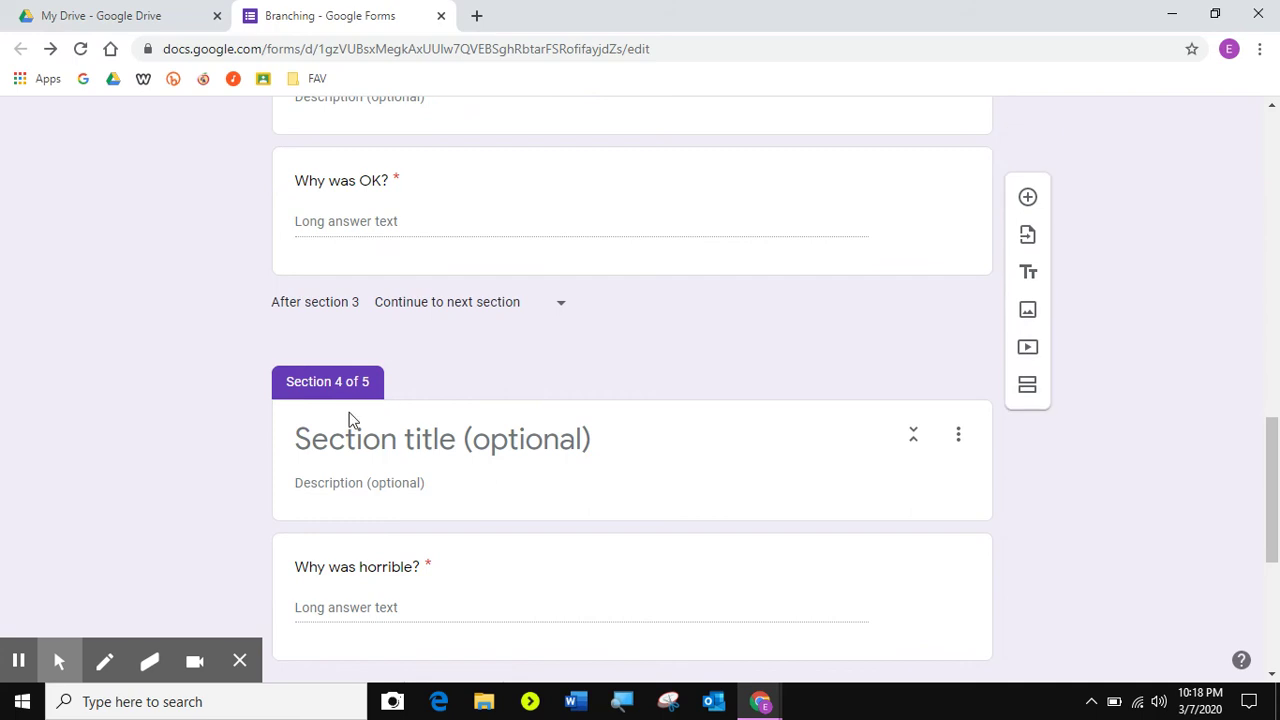
{"action": "scroll", "coordinate": [570, 600], "scroll_direction": "up", "scroll_amount": 9}
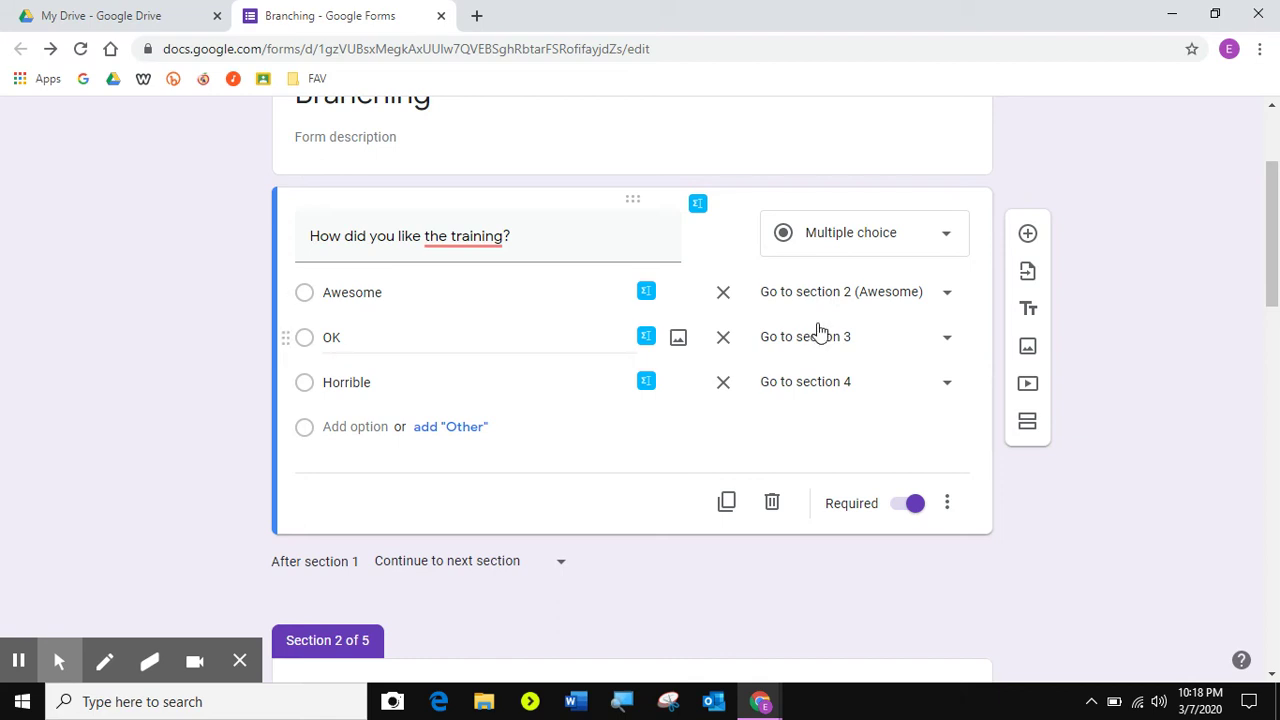
Step: Briefly reroute OK answers to section 2, then set them back to section 3
{"action": "left_click", "coordinate": [820, 344]}
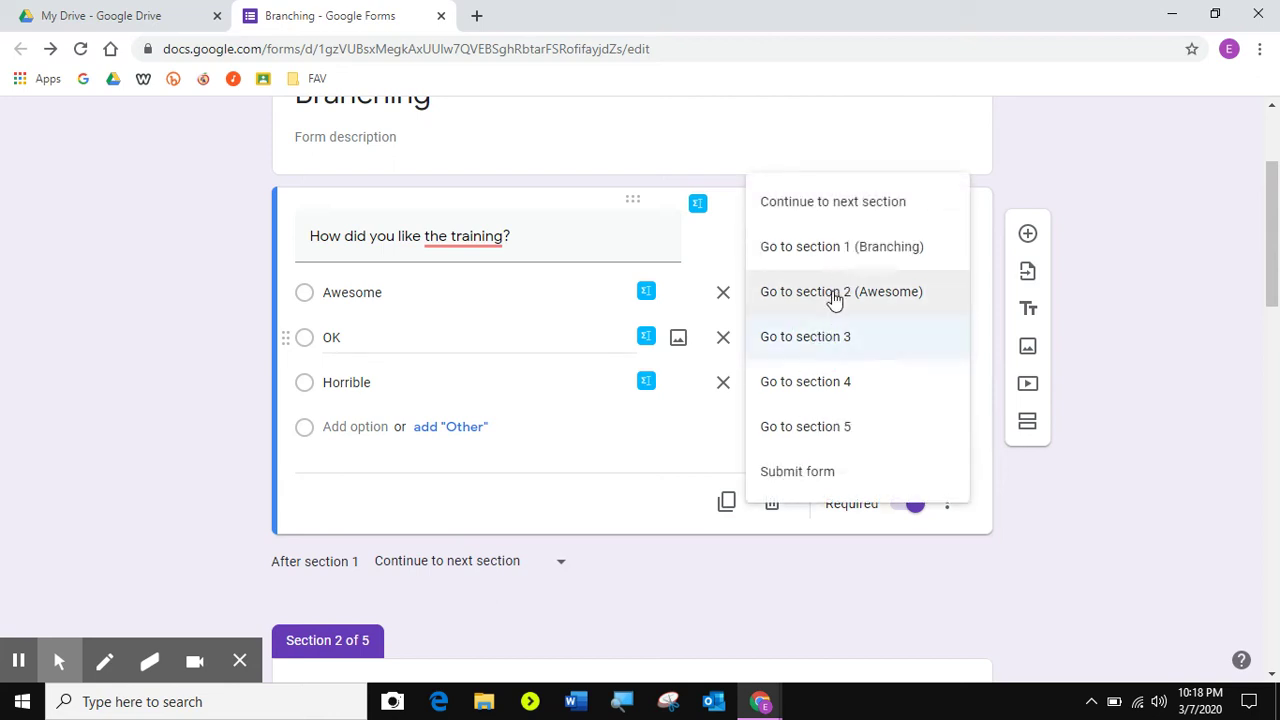
{"action": "left_click", "coordinate": [832, 300]}
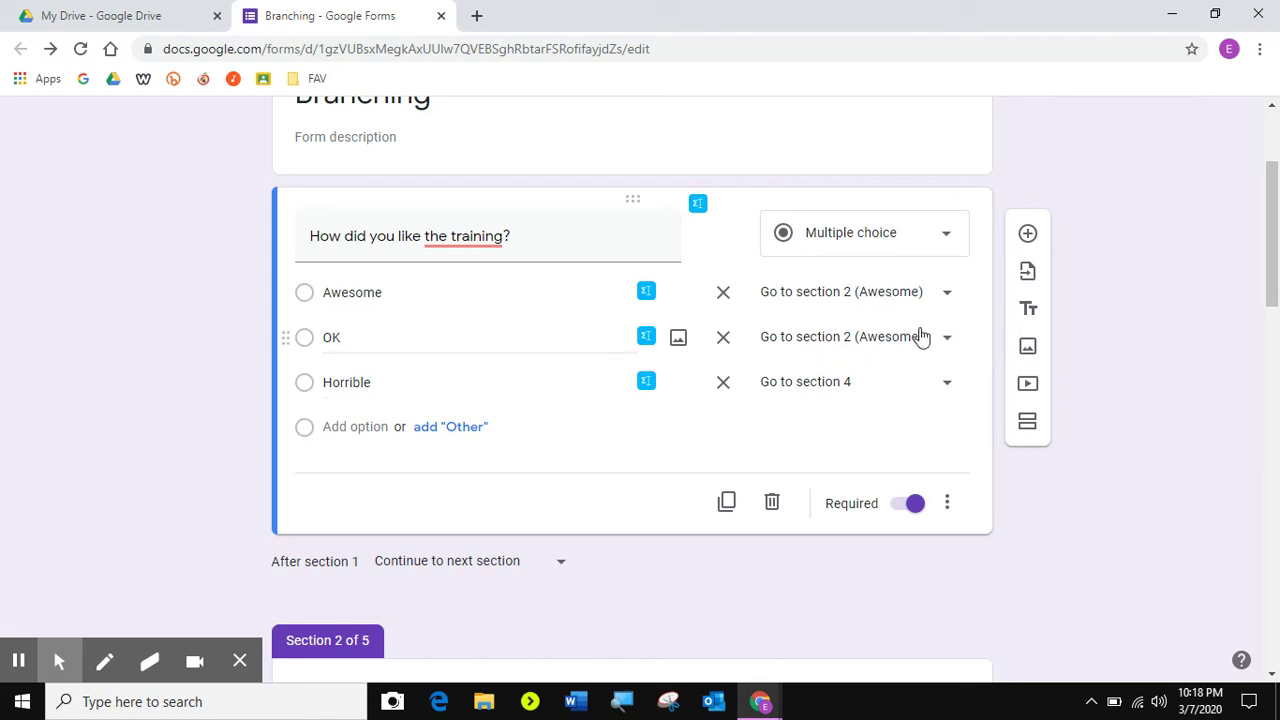
{"action": "left_click", "coordinate": [815, 342]}
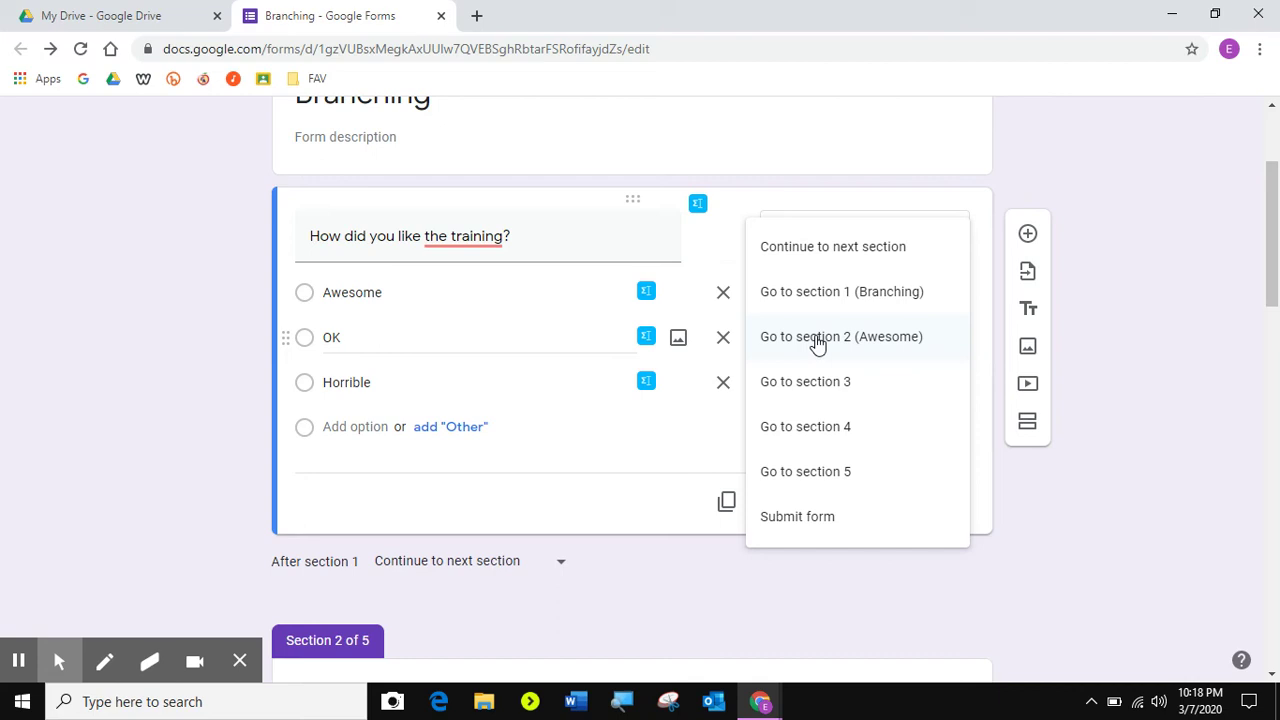
{"action": "left_click", "coordinate": [808, 392]}
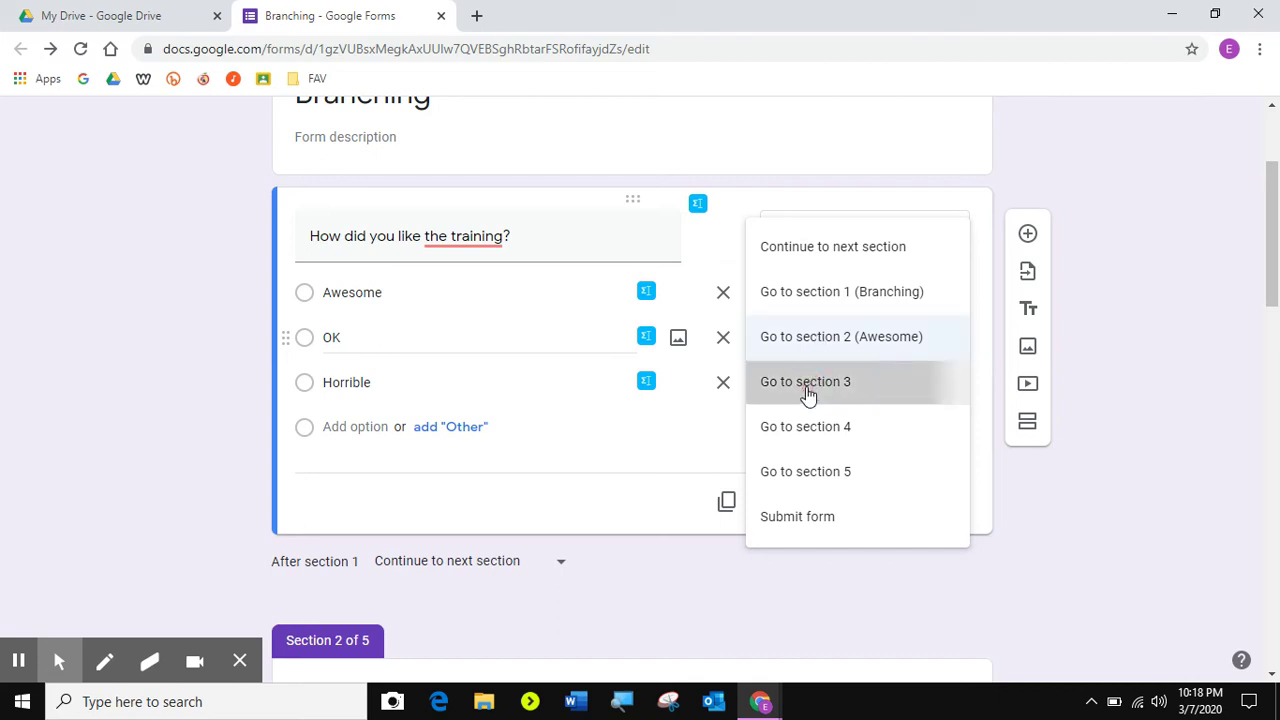
{"action": "left_click", "coordinate": [806, 386]}
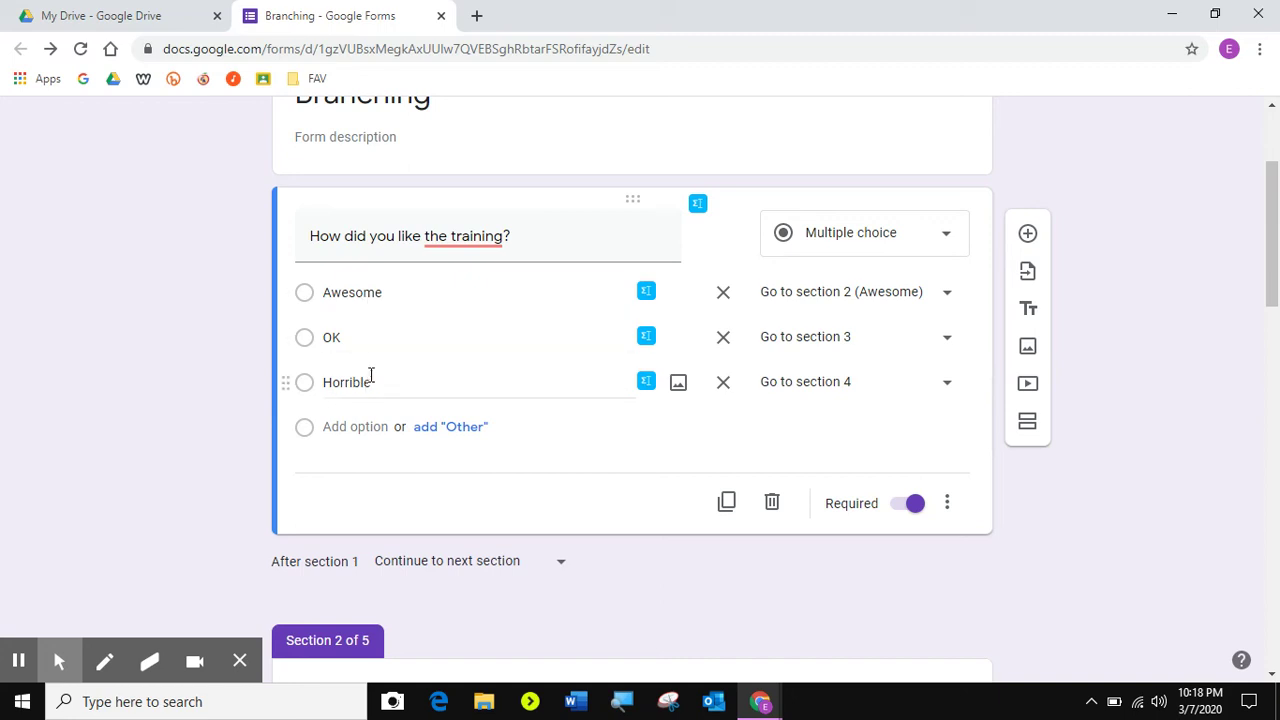
{"action": "left_click", "coordinate": [240, 661]}
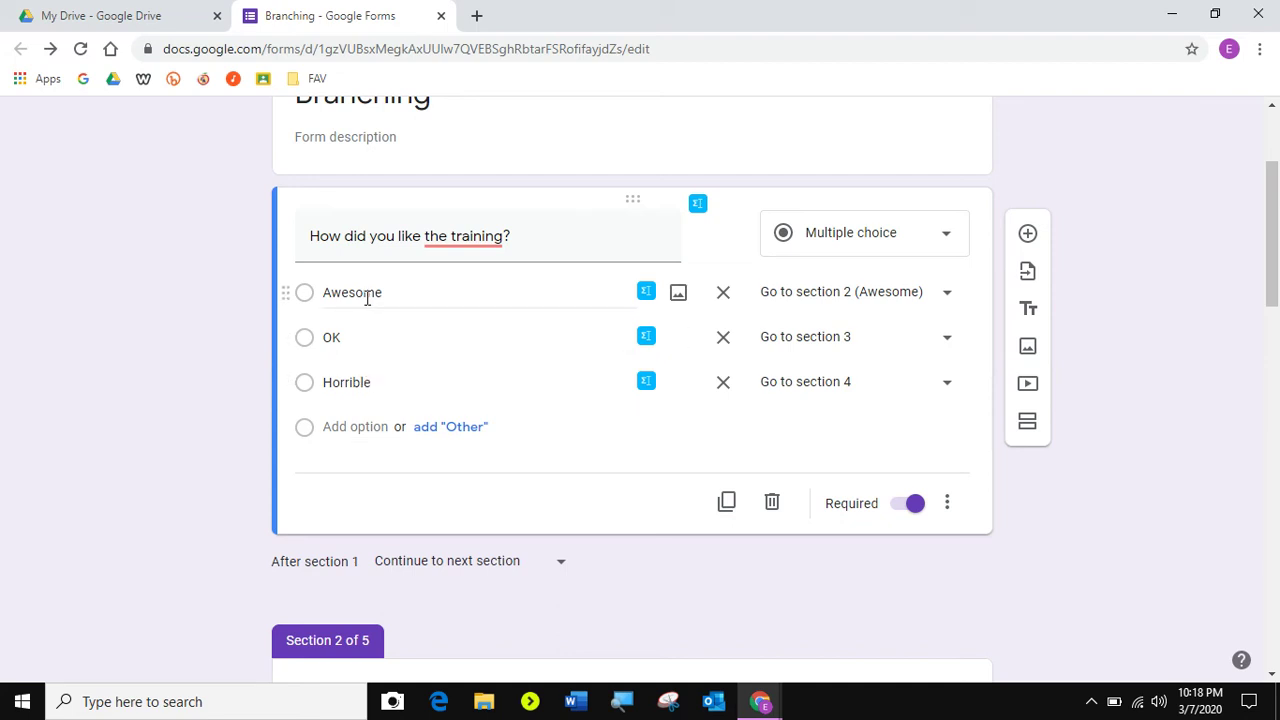
Step: Make sections 2 and 3 both continue to section 5 when finished
{"action": "scroll", "coordinate": [486, 377], "scroll_direction": "down", "scroll_amount": 5}
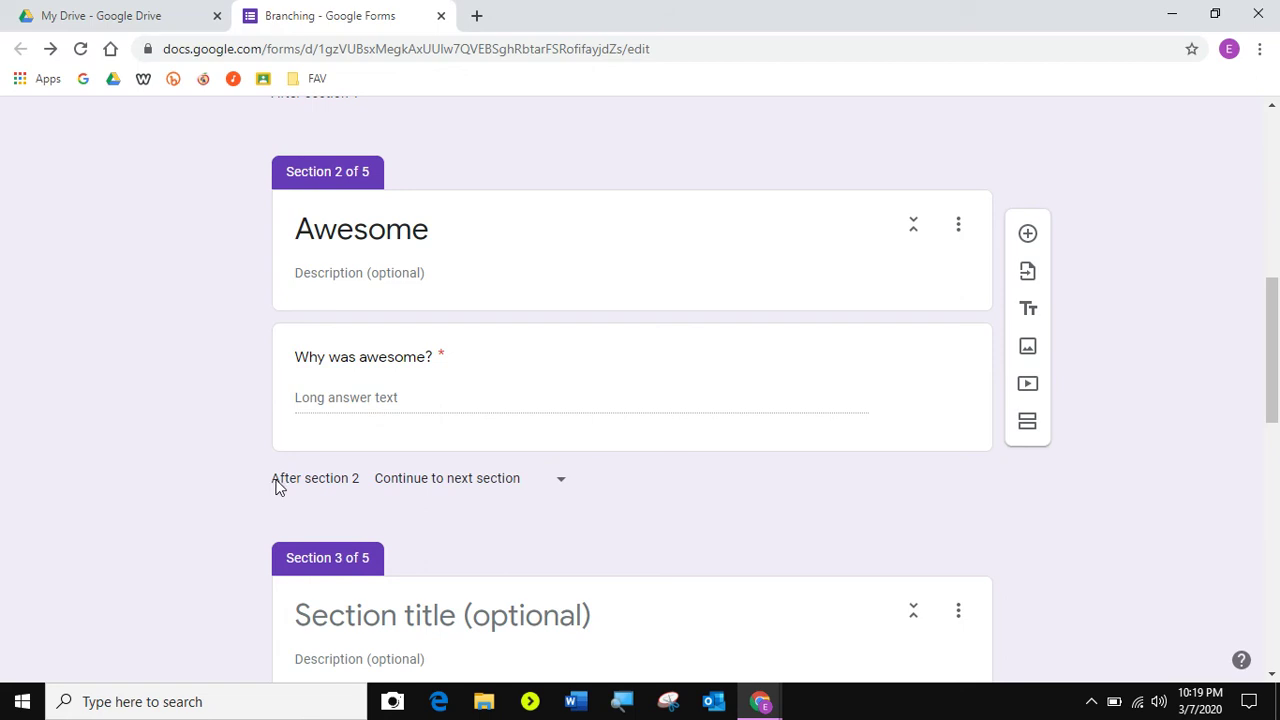
{"action": "left_click", "coordinate": [448, 489]}
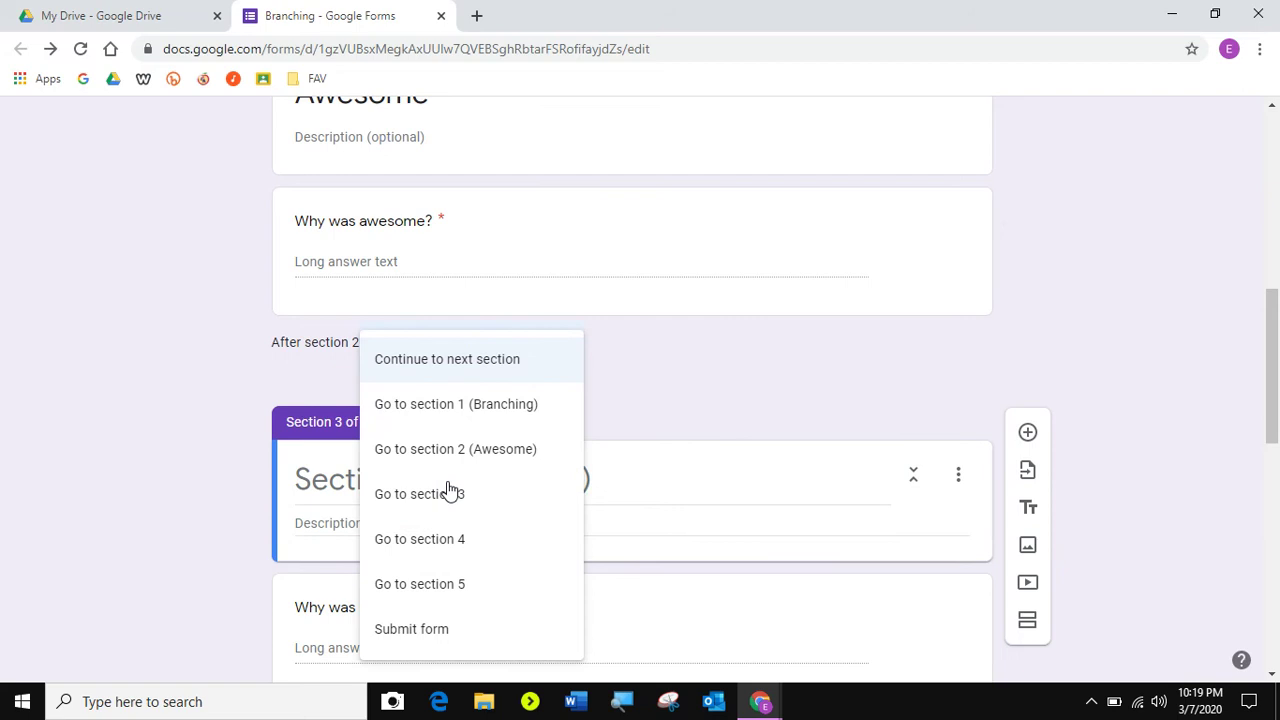
{"action": "left_click", "coordinate": [433, 588]}
{"action": "scroll", "coordinate": [225, 550], "scroll_direction": "down", "scroll_amount": 5}
{"action": "scroll", "coordinate": [223, 545], "scroll_direction": "down", "scroll_amount": 4}
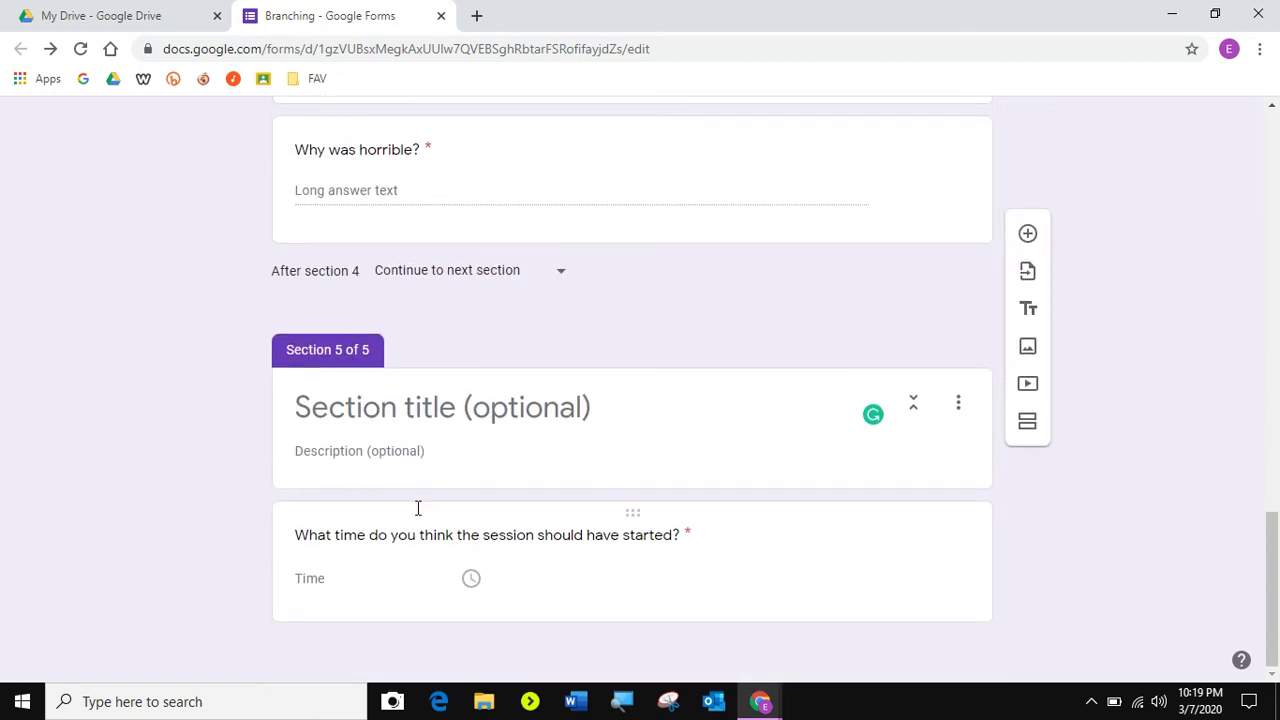
{"action": "scroll", "coordinate": [355, 571], "scroll_direction": "up", "scroll_amount": 5}
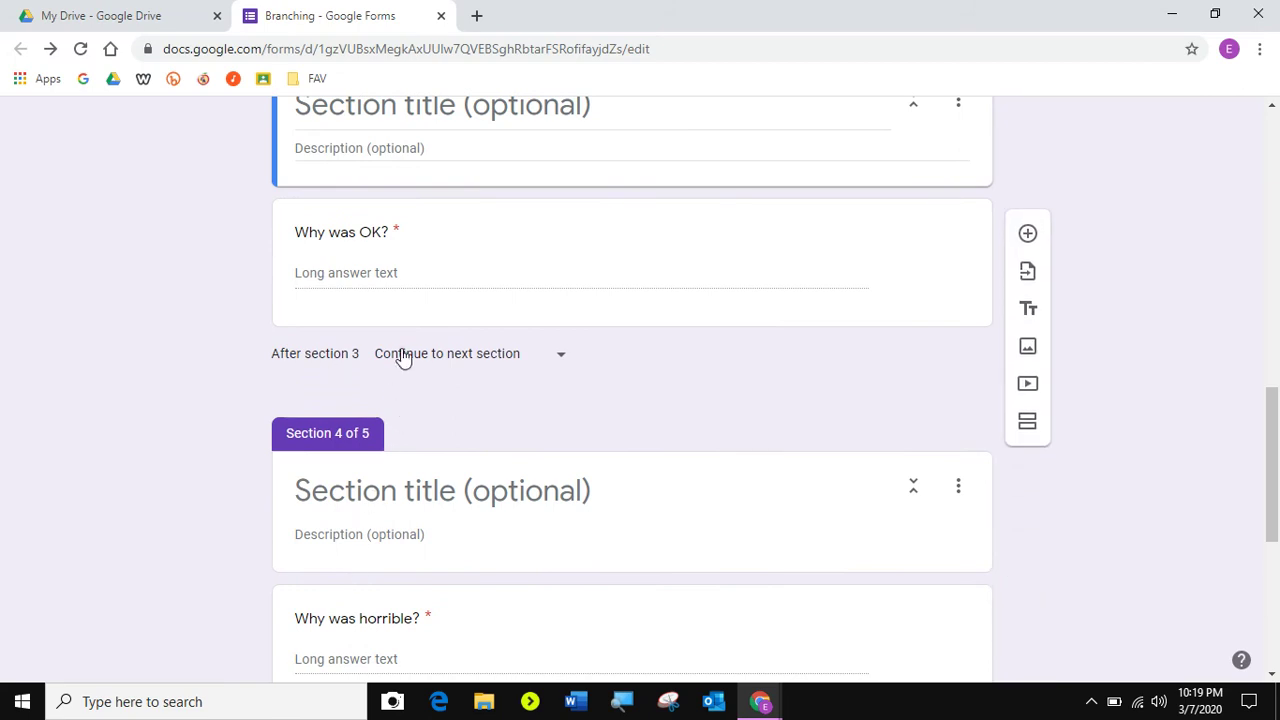
{"action": "left_click", "coordinate": [402, 354]}
{"action": "left_click", "coordinate": [422, 594]}
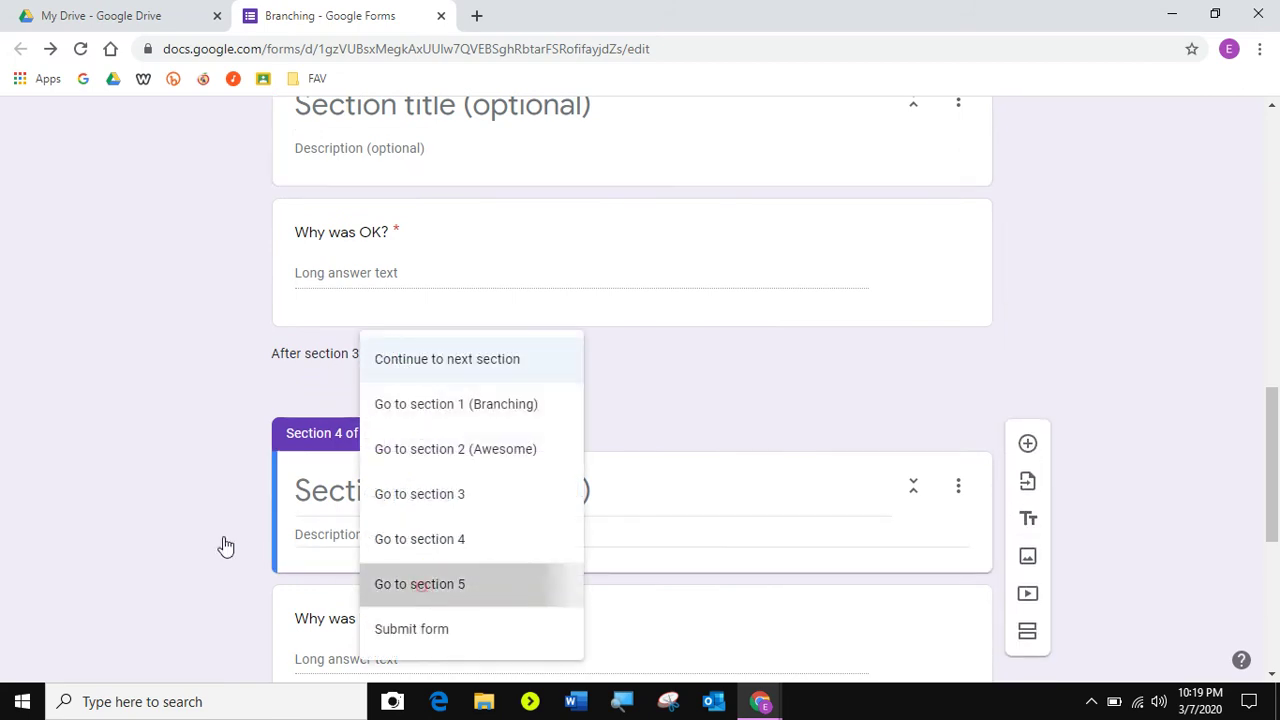
{"action": "scroll", "coordinate": [165, 515], "scroll_direction": "down", "scroll_amount": 2}
{"action": "scroll", "coordinate": [165, 515], "scroll_direction": "down", "scroll_amount": 1}
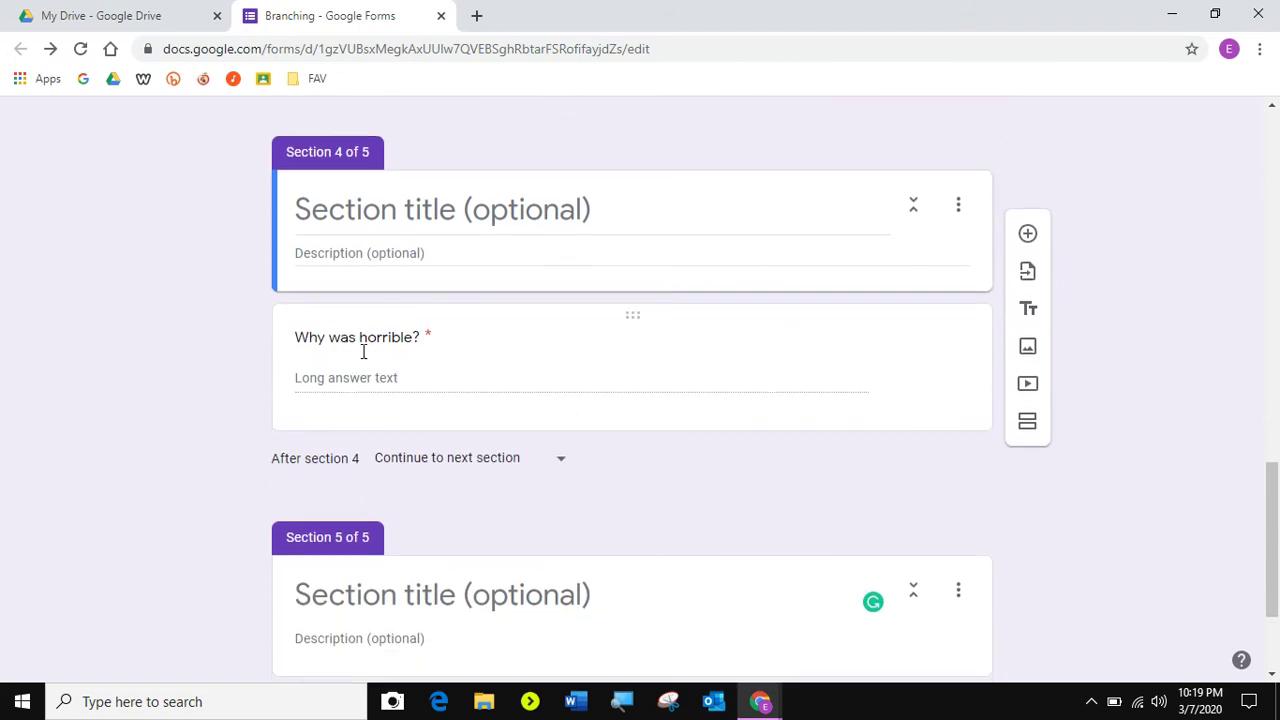
Step: Make the form submit after section 4, then return to the form's start
{"action": "left_click", "coordinate": [443, 460]}
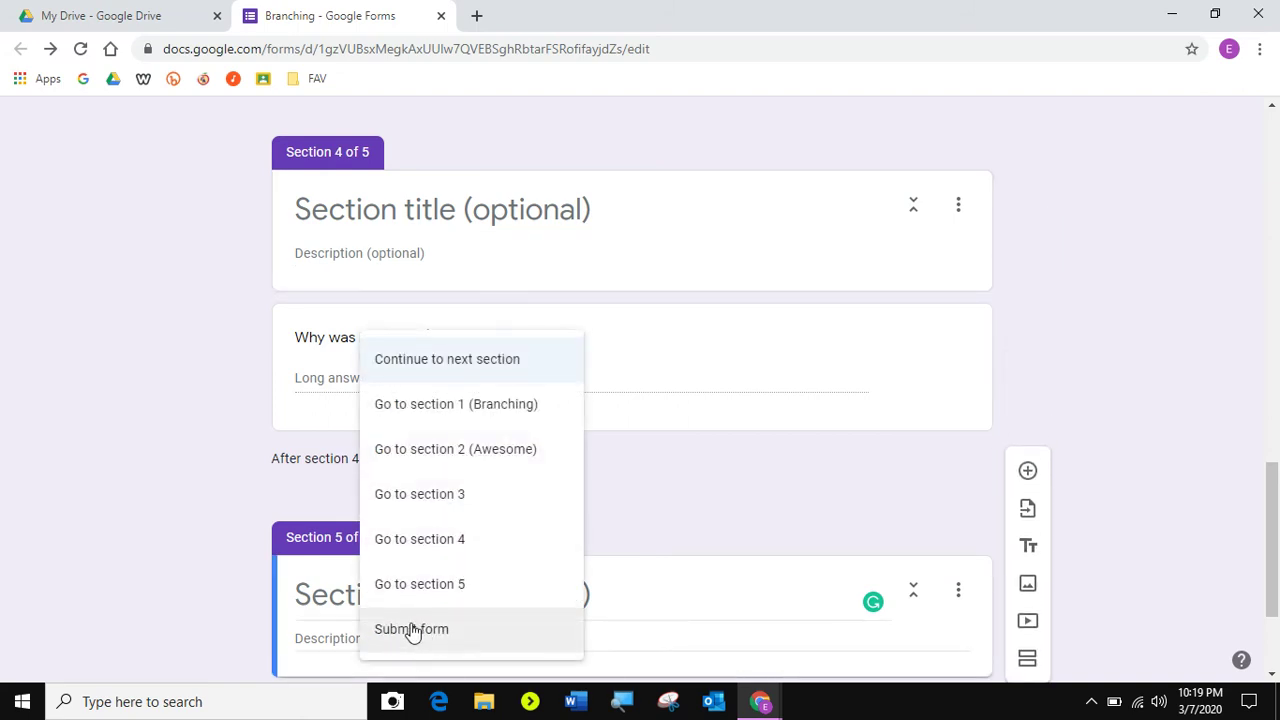
{"action": "left_click", "coordinate": [427, 630]}
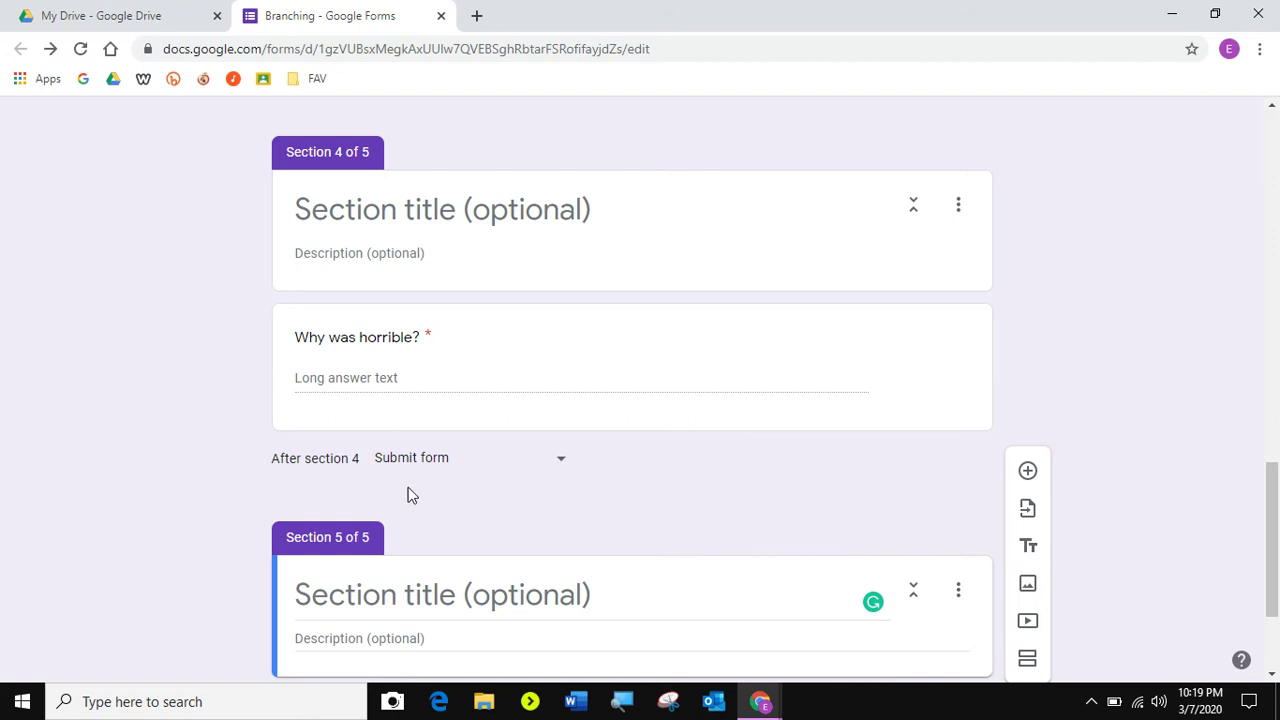
{"action": "scroll", "coordinate": [675, 490], "scroll_direction": "down", "scroll_amount": 2}
{"action": "scroll", "coordinate": [675, 490], "scroll_direction": "up", "scroll_amount": 3}
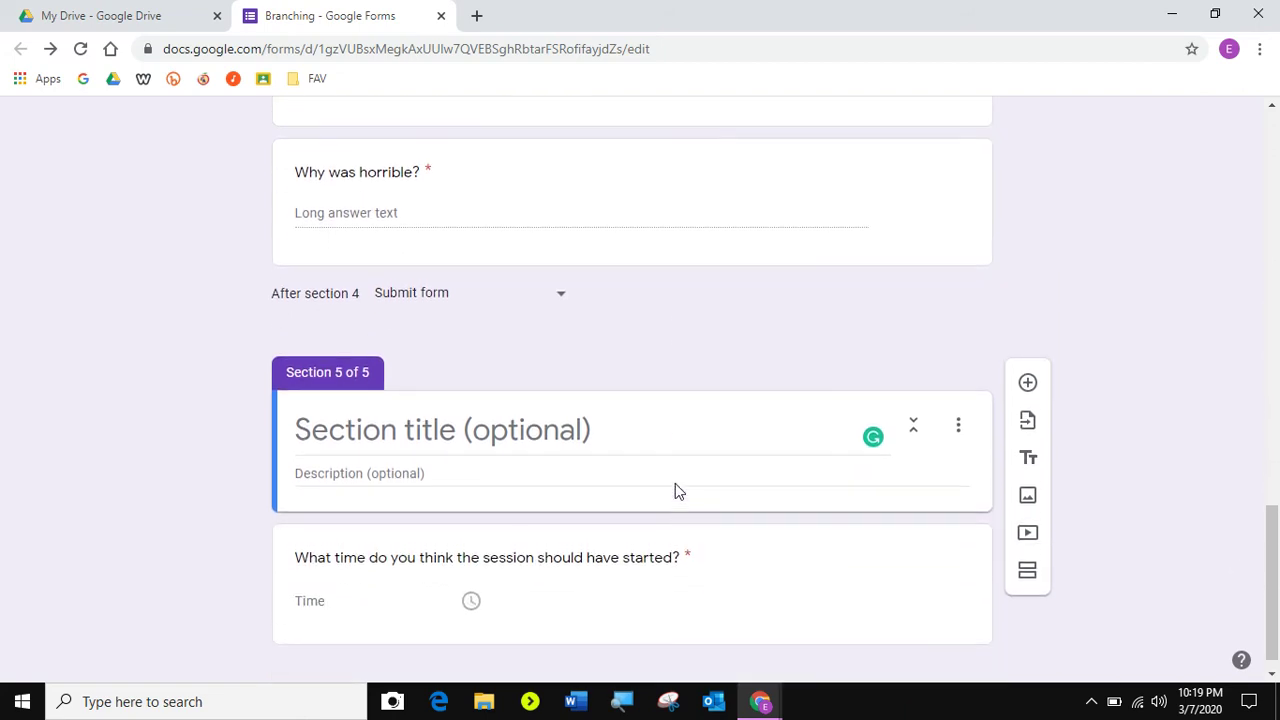
{"action": "scroll", "coordinate": [675, 490], "scroll_direction": "up", "scroll_amount": 9}
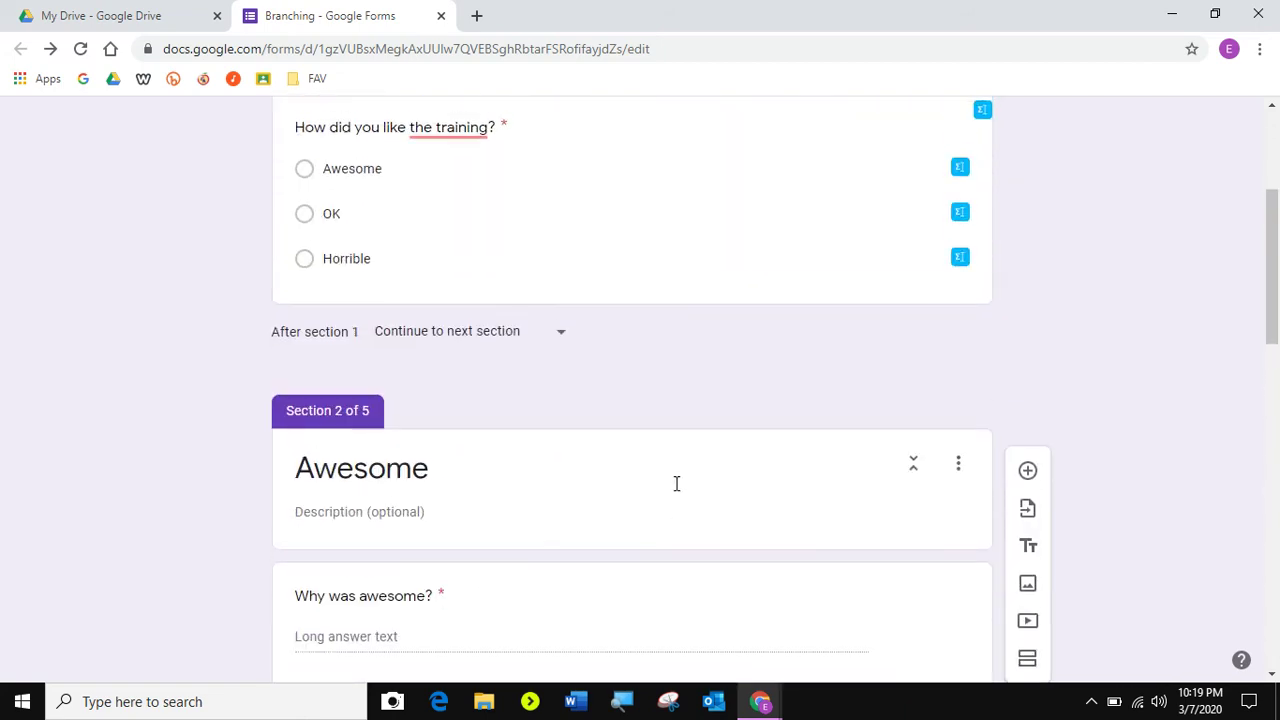
{"action": "scroll", "coordinate": [676, 484], "scroll_direction": "up", "scroll_amount": 1}
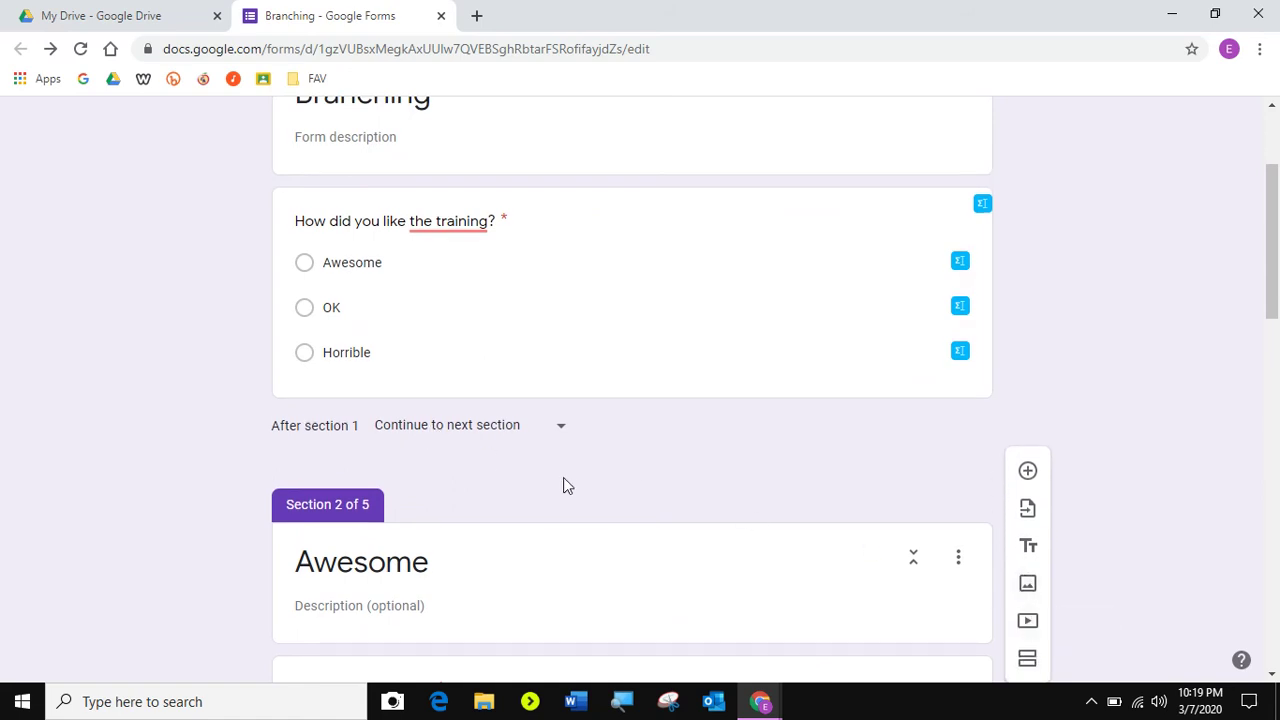
{"action": "scroll", "coordinate": [580, 483], "scroll_direction": "up", "scroll_amount": 1}
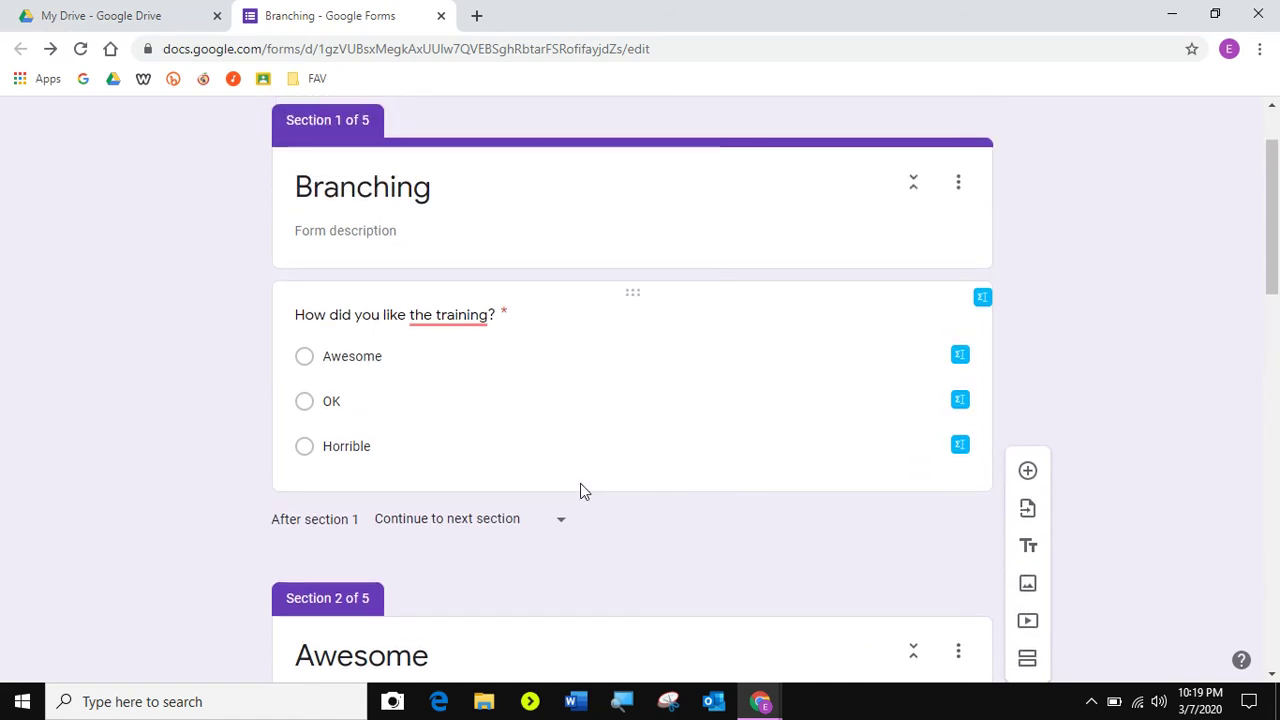
Step: In the preview, choose Awesome and answer its follow-up question with 'd'
{"action": "scroll", "coordinate": [580, 483], "scroll_direction": "up", "scroll_amount": 1}
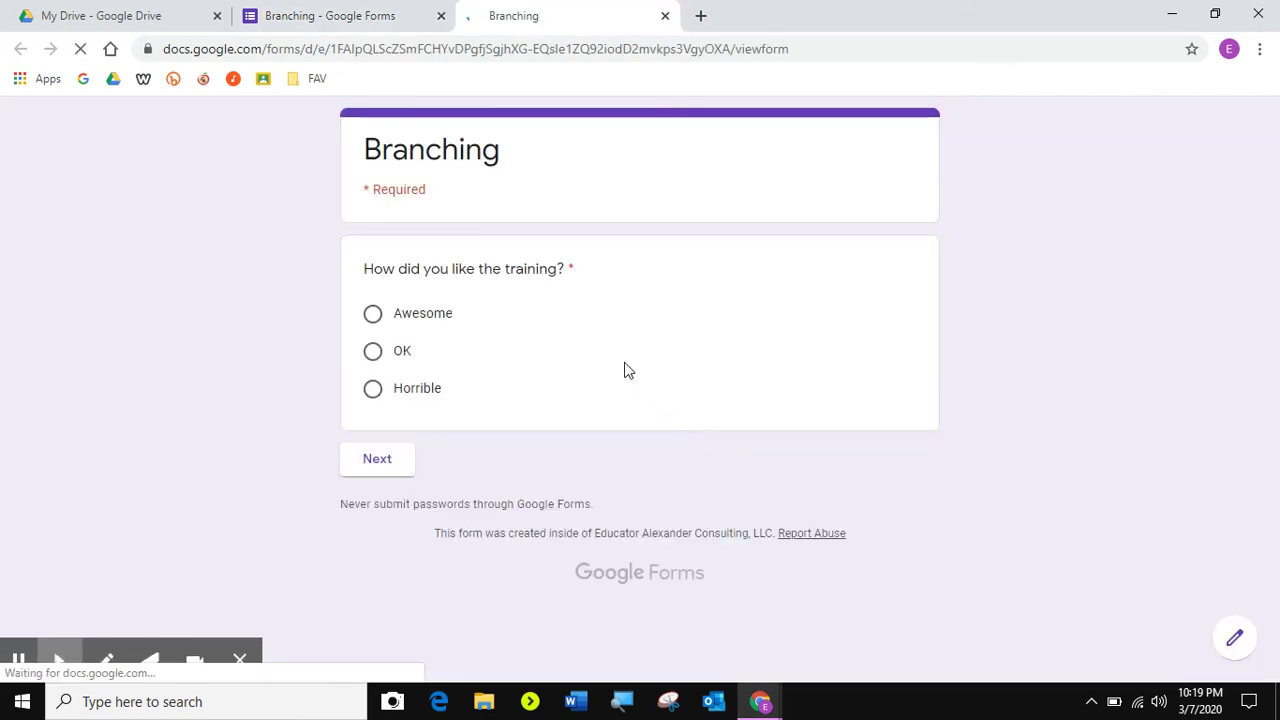
{"action": "left_click", "coordinate": [373, 314]}
{"action": "left_click", "coordinate": [385, 462]}
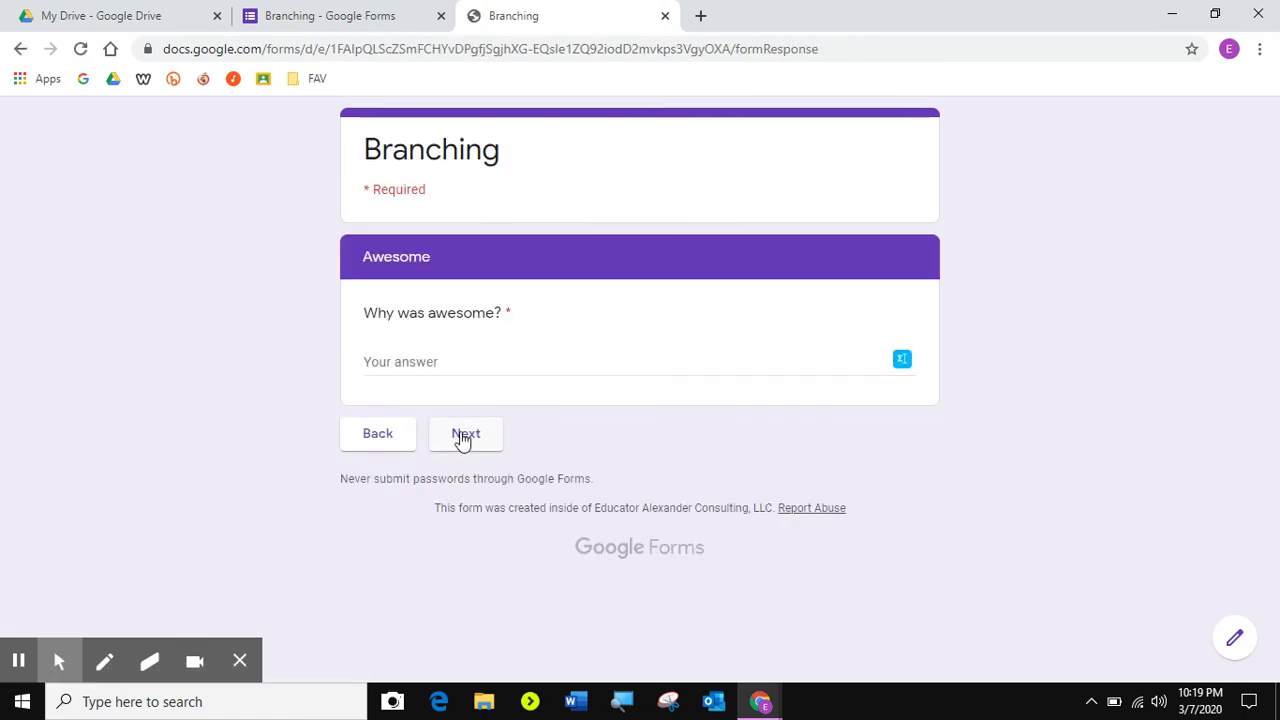
{"action": "left_click", "coordinate": [465, 434]}
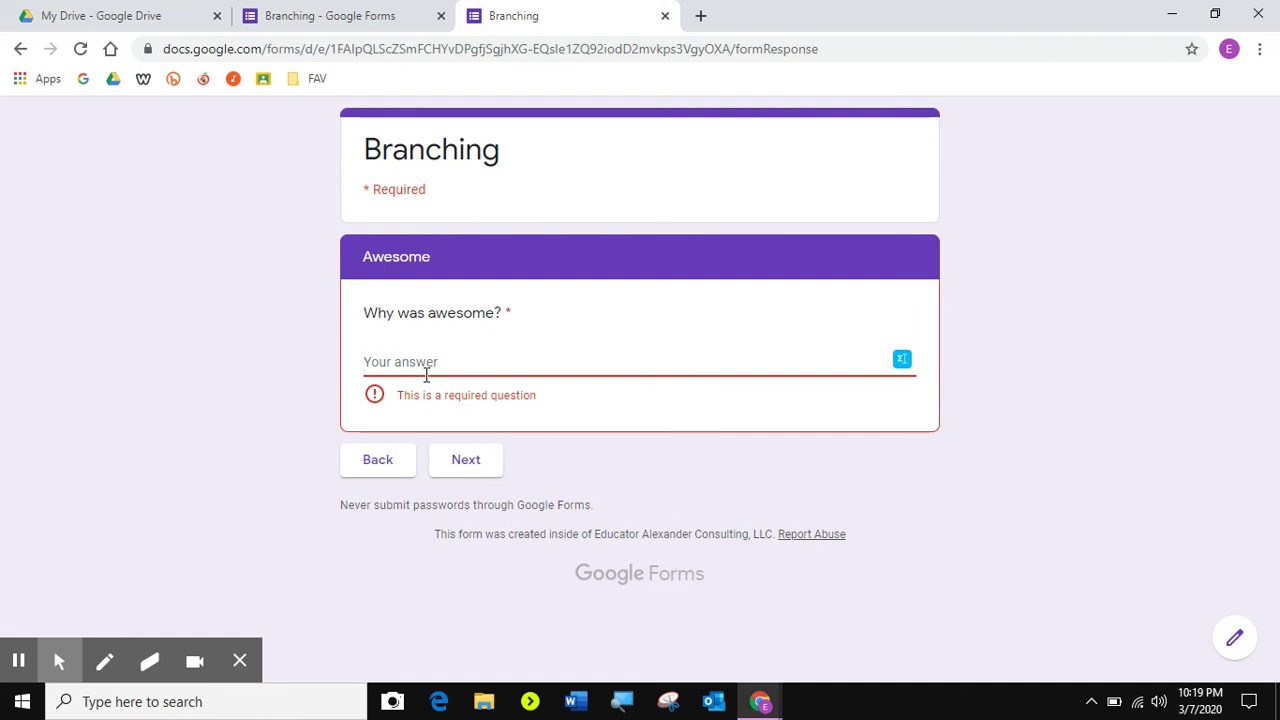
{"action": "type", "text": "d"}
{"action": "left_click", "coordinate": [456, 444]}
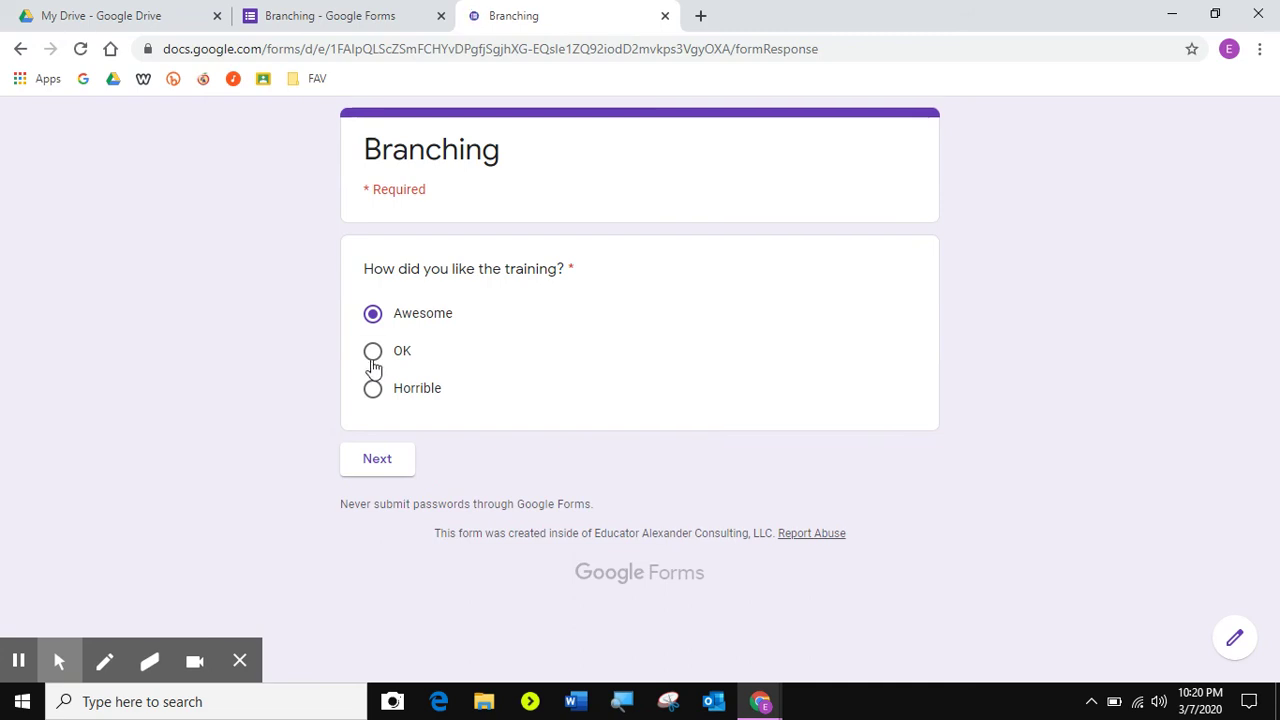
Step: Test the OK branch, answering 'd', then go back to the rating question
{"action": "left_click", "coordinate": [372, 351]}
{"action": "left_click", "coordinate": [376, 461]}
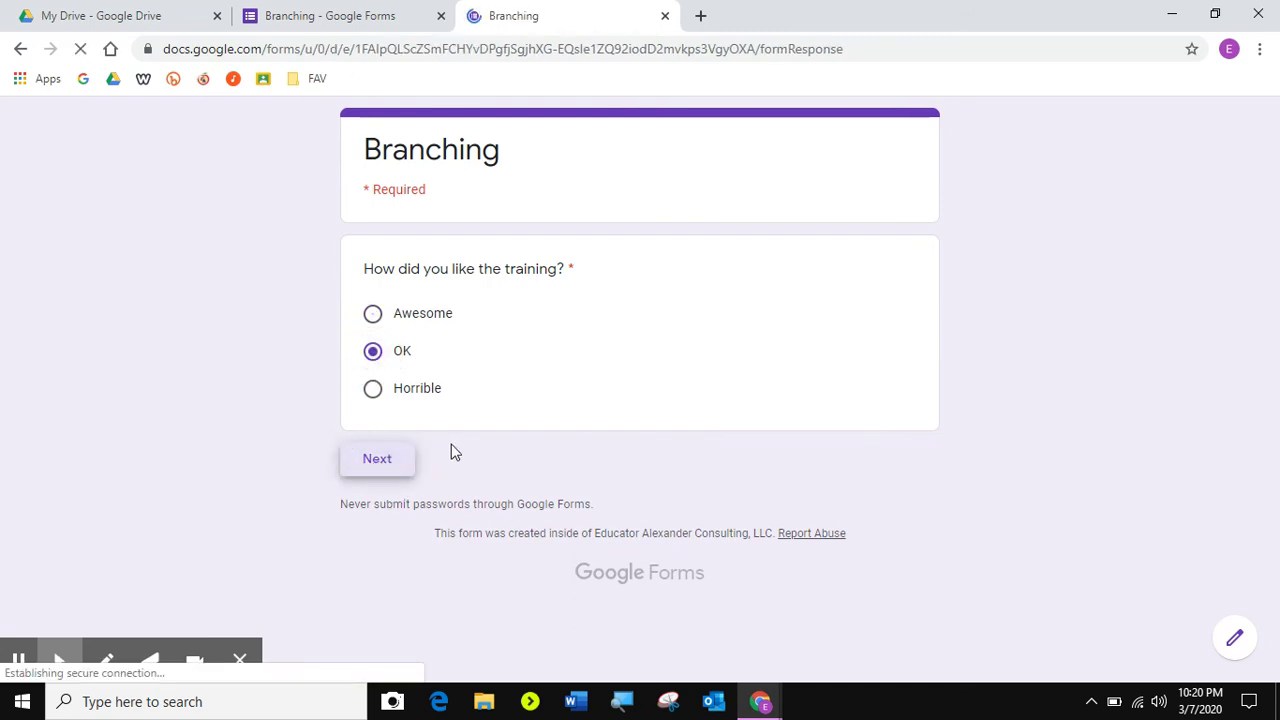
{"action": "left_click", "coordinate": [410, 319]}
{"action": "type", "text": "d"}
{"action": "left_click", "coordinate": [475, 400]}
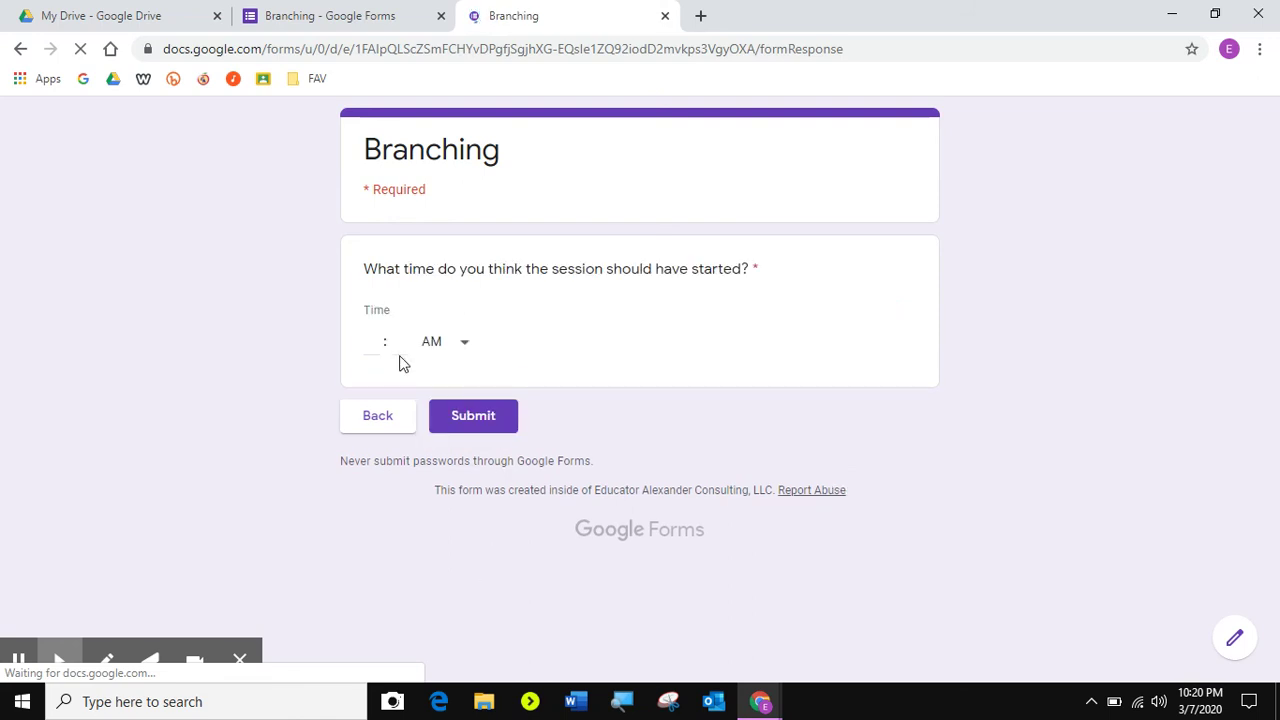
{"action": "left_click", "coordinate": [389, 424]}
{"action": "left_click", "coordinate": [376, 399]}
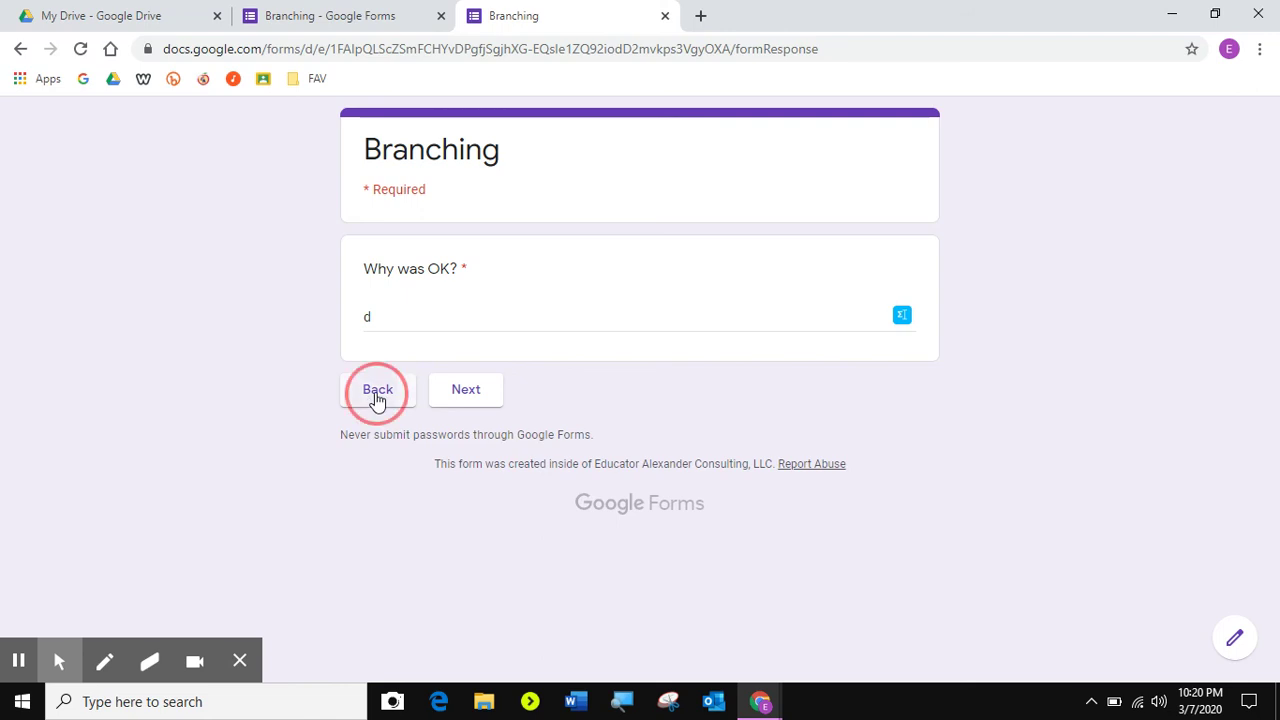
{"action": "left_click", "coordinate": [20, 49]}
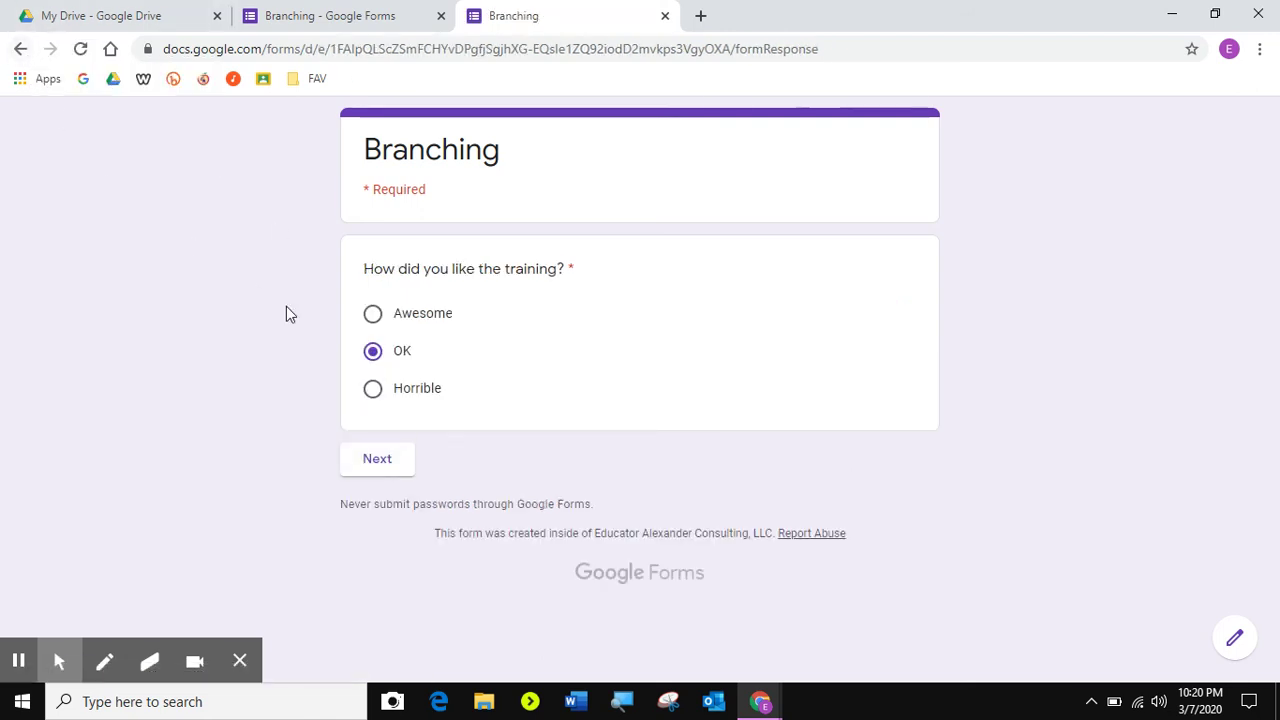
Step: Confirm Horrible leads to 'Why was horrible?', then close the preview
{"action": "left_click", "coordinate": [375, 394]}
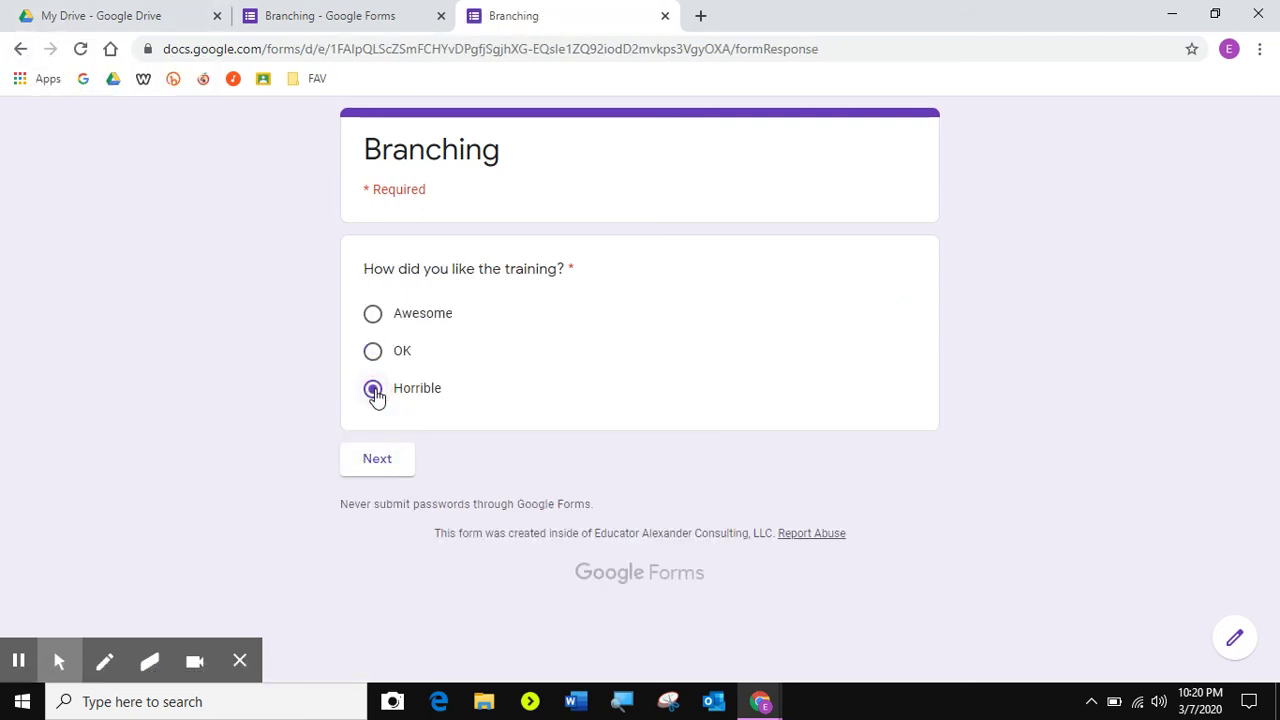
{"action": "left_click", "coordinate": [386, 482]}
{"action": "left_click", "coordinate": [385, 472]}
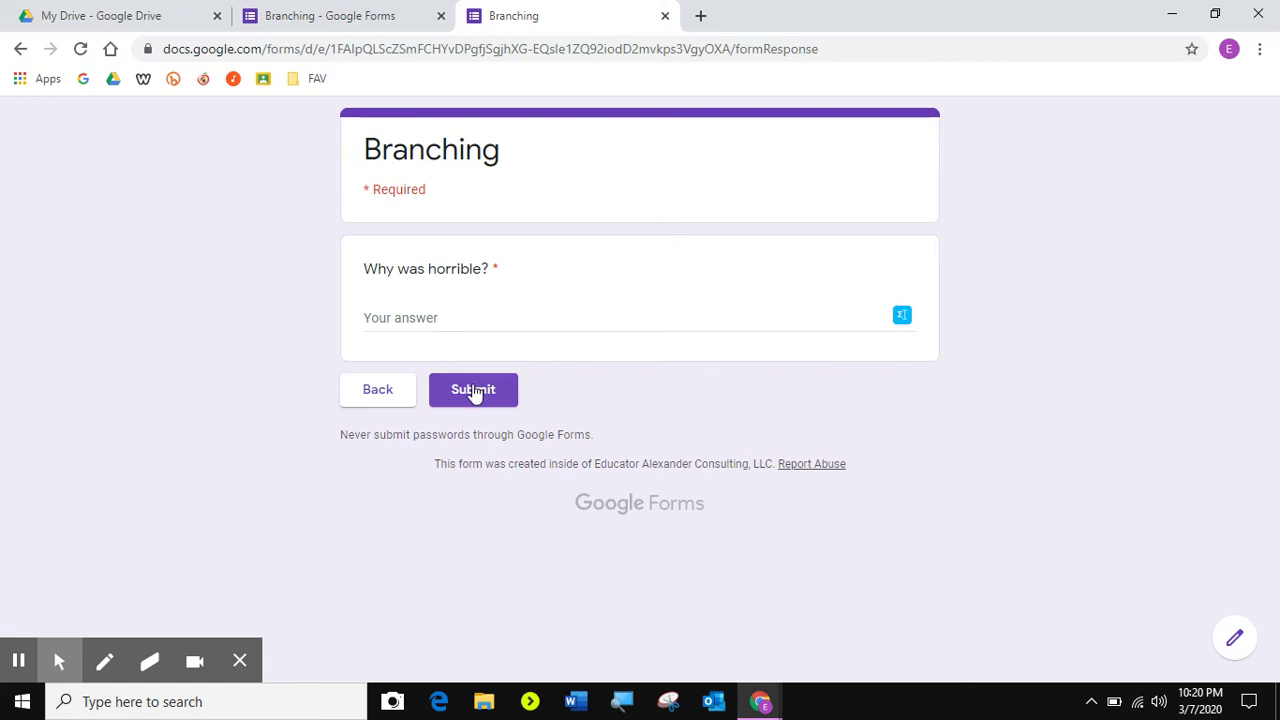
{"action": "left_click", "coordinate": [377, 389]}
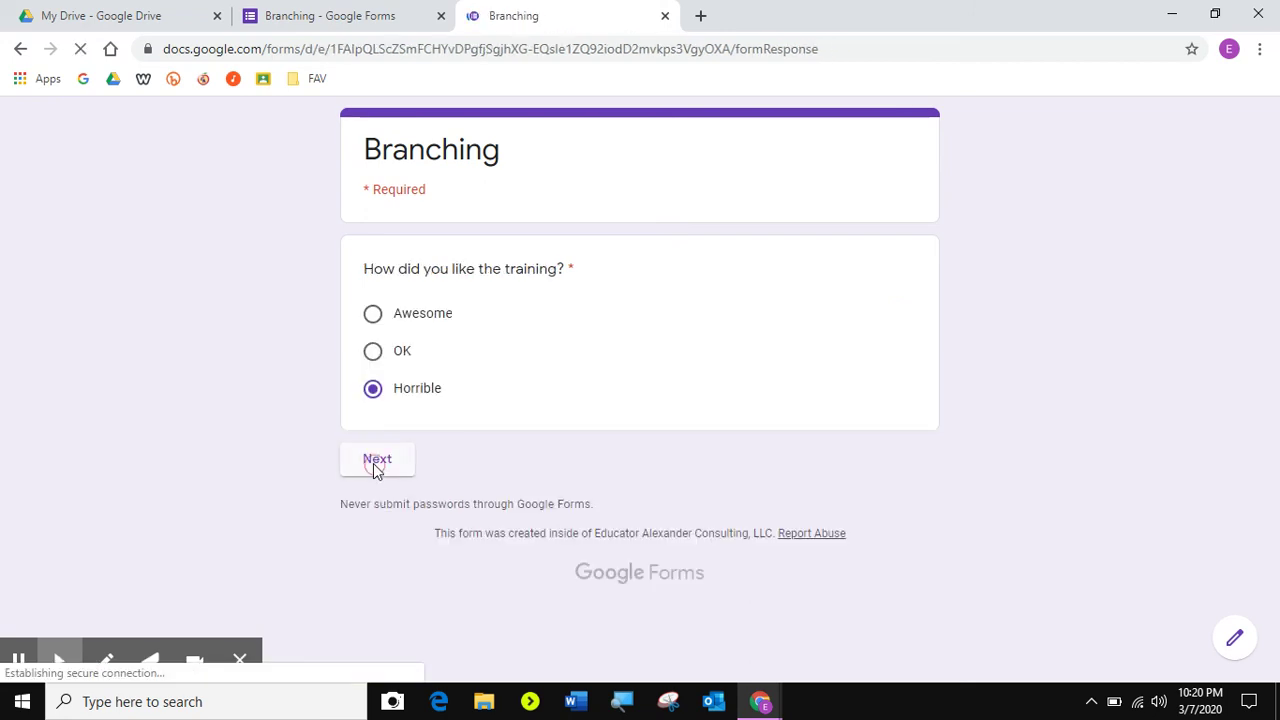
{"action": "left_click", "coordinate": [664, 17]}
Step: Search YouTube for dog videos and insert 'These Are 10 Best Farm Dog Breeds' below the training question
{"action": "scroll", "coordinate": [791, 540], "scroll_direction": "down", "scroll_amount": 1}
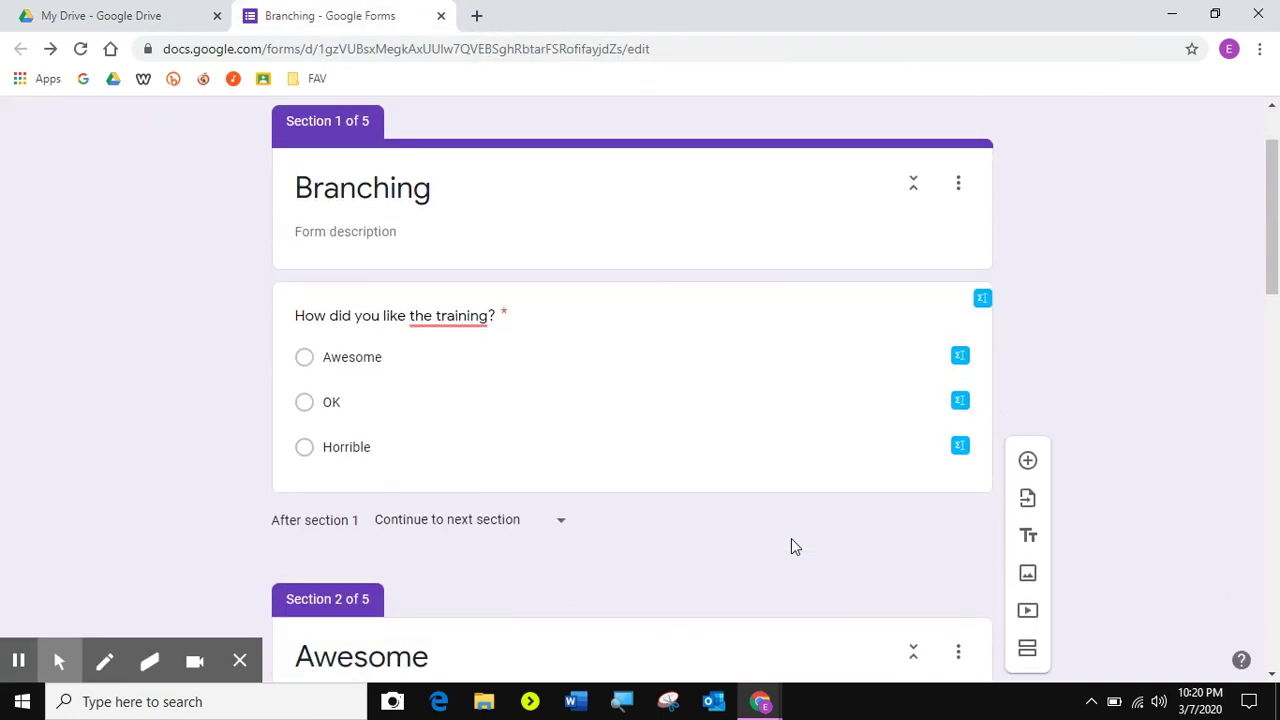
{"action": "scroll", "coordinate": [780, 520], "scroll_direction": "down", "scroll_amount": 2}
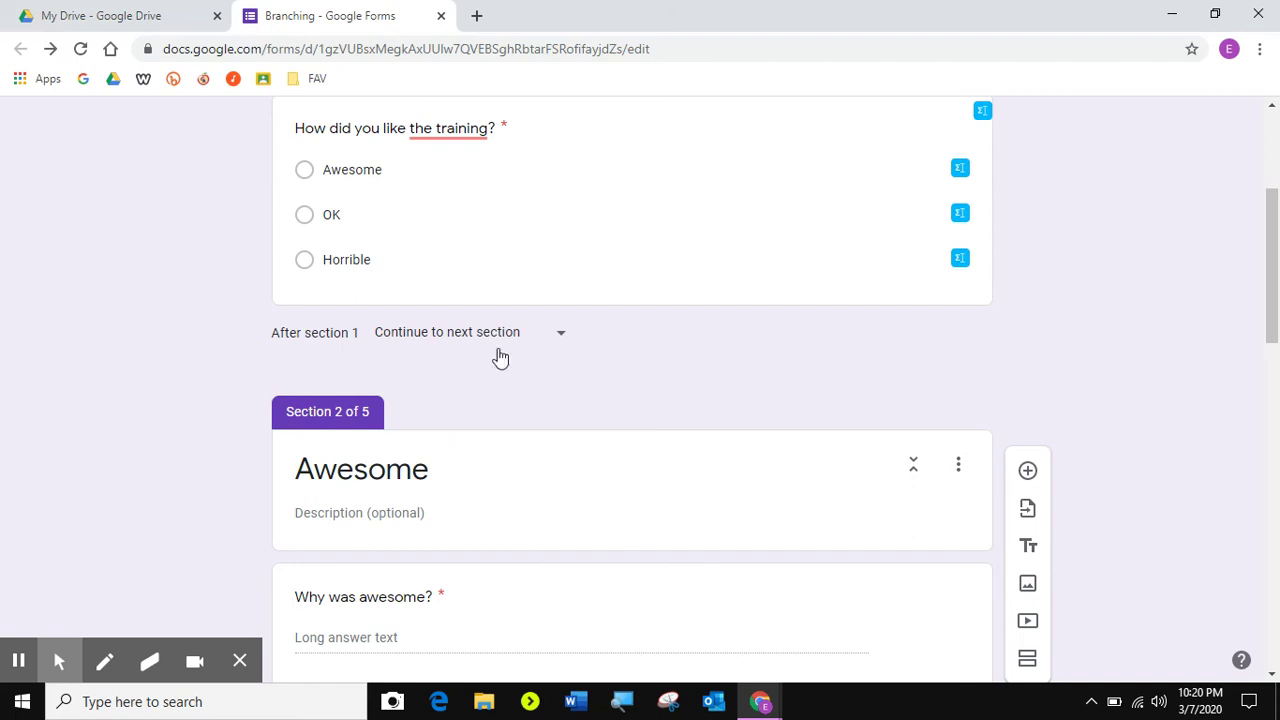
{"action": "left_click", "coordinate": [443, 194]}
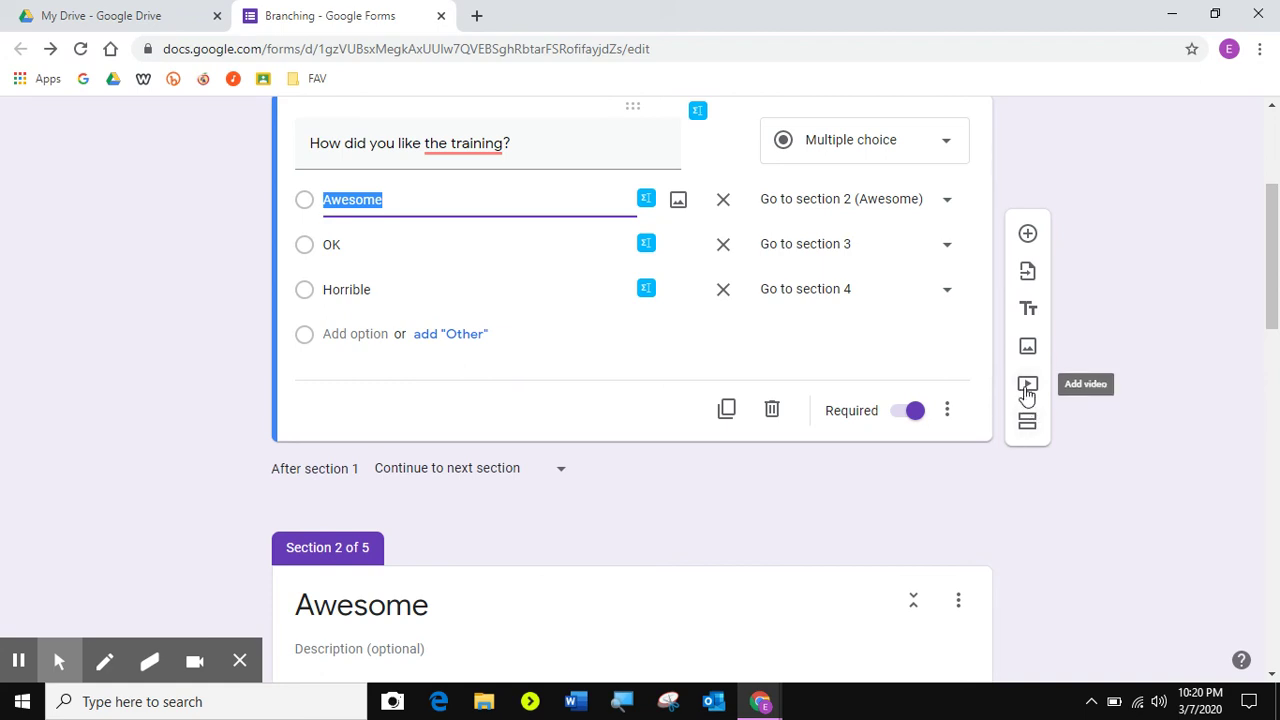
{"action": "left_click", "coordinate": [1027, 390]}
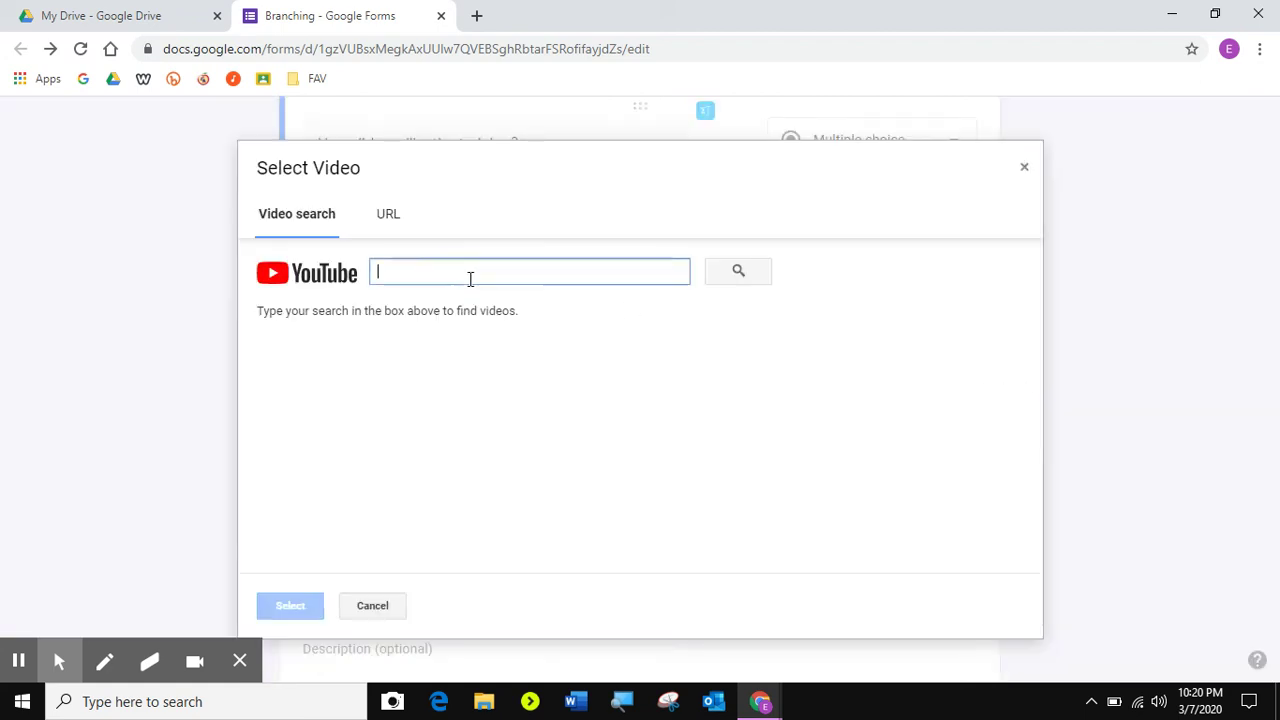
{"action": "left_click", "coordinate": [407, 274]}
{"action": "type", "text": "dog"}
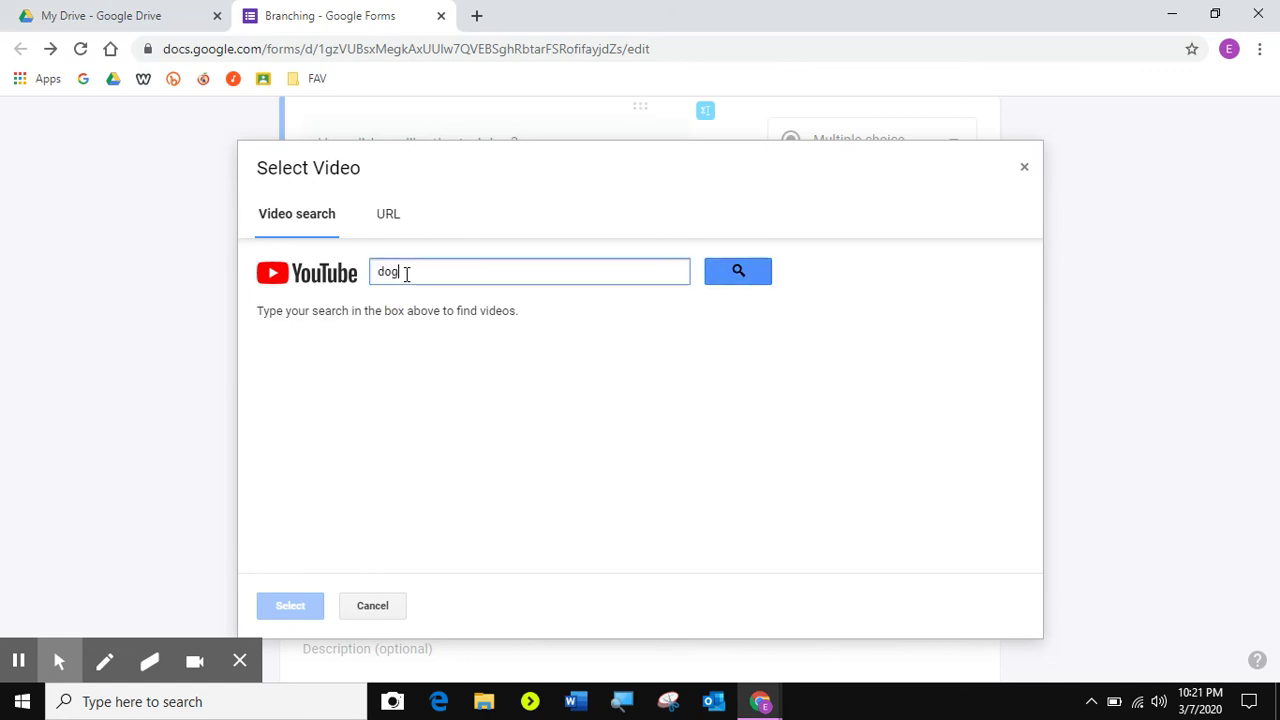
{"action": "left_click", "coordinate": [744, 277]}
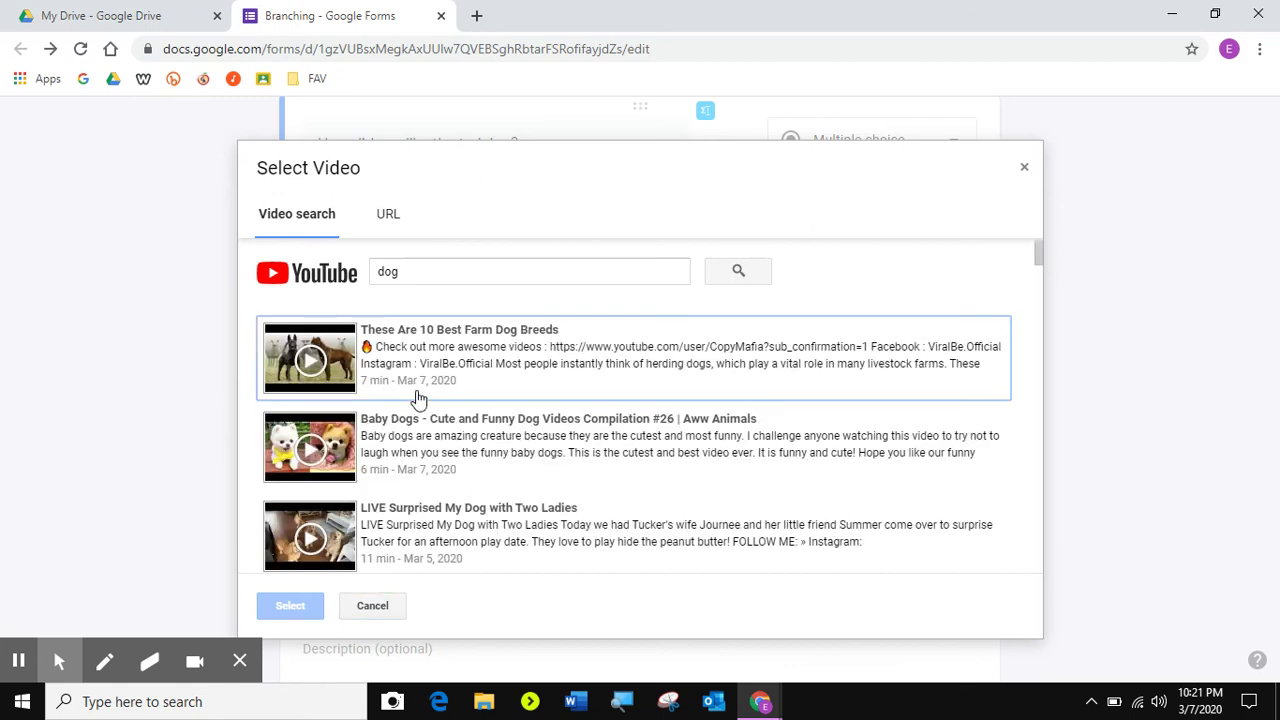
{"action": "left_click", "coordinate": [425, 368]}
{"action": "double_click", "coordinate": [509, 342]}
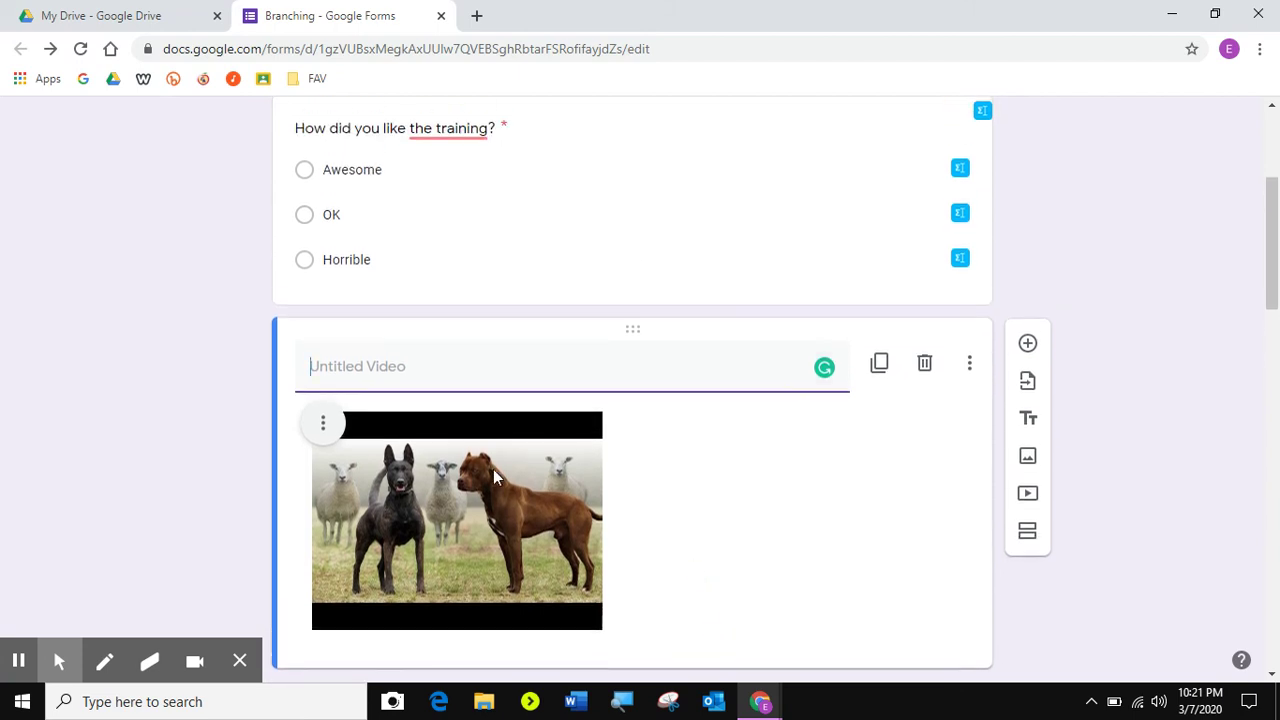
Step: Change the Awesome answer's destination from section 2 to section 5
{"action": "left_click", "coordinate": [388, 169]}
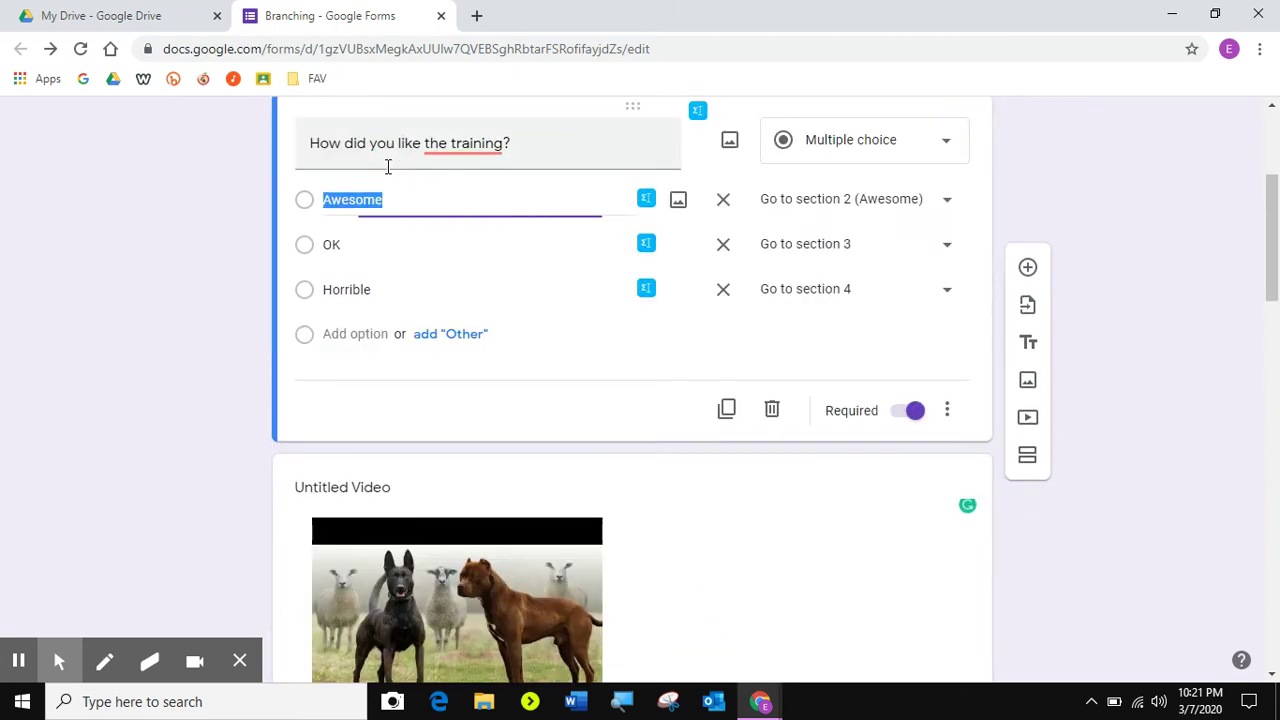
{"action": "left_click", "coordinate": [867, 205]}
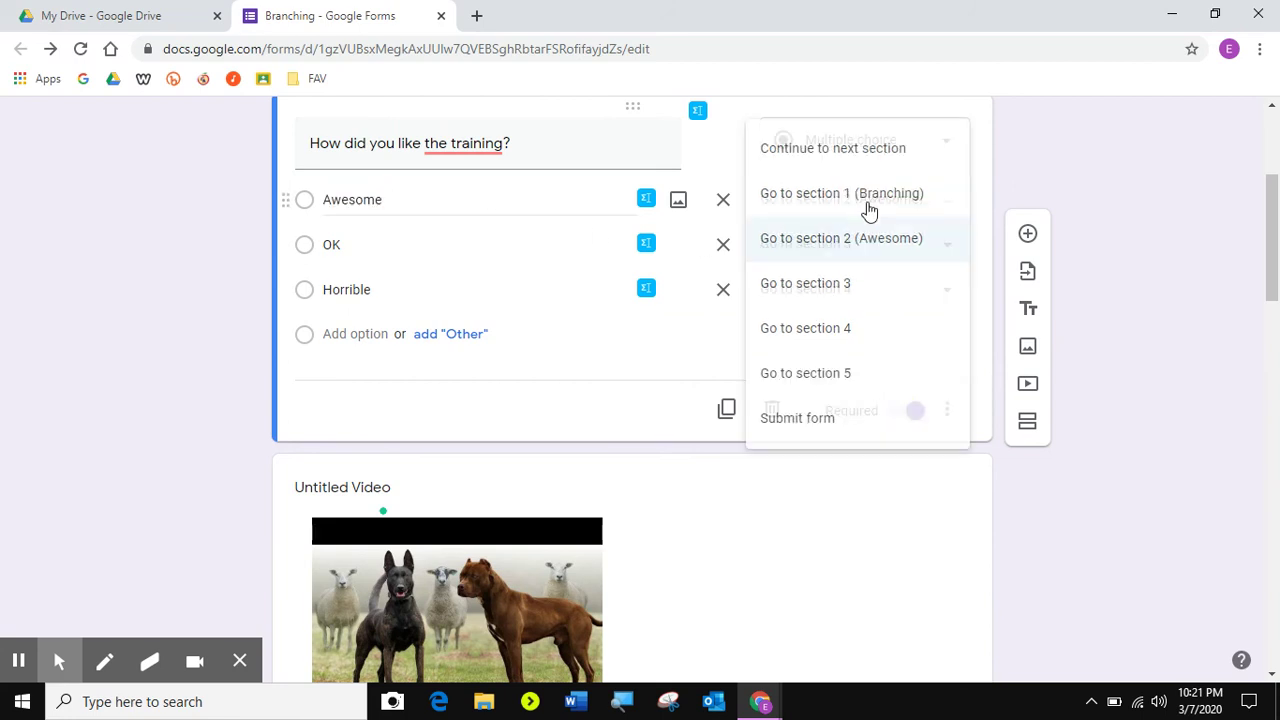
{"action": "left_click", "coordinate": [808, 380]}
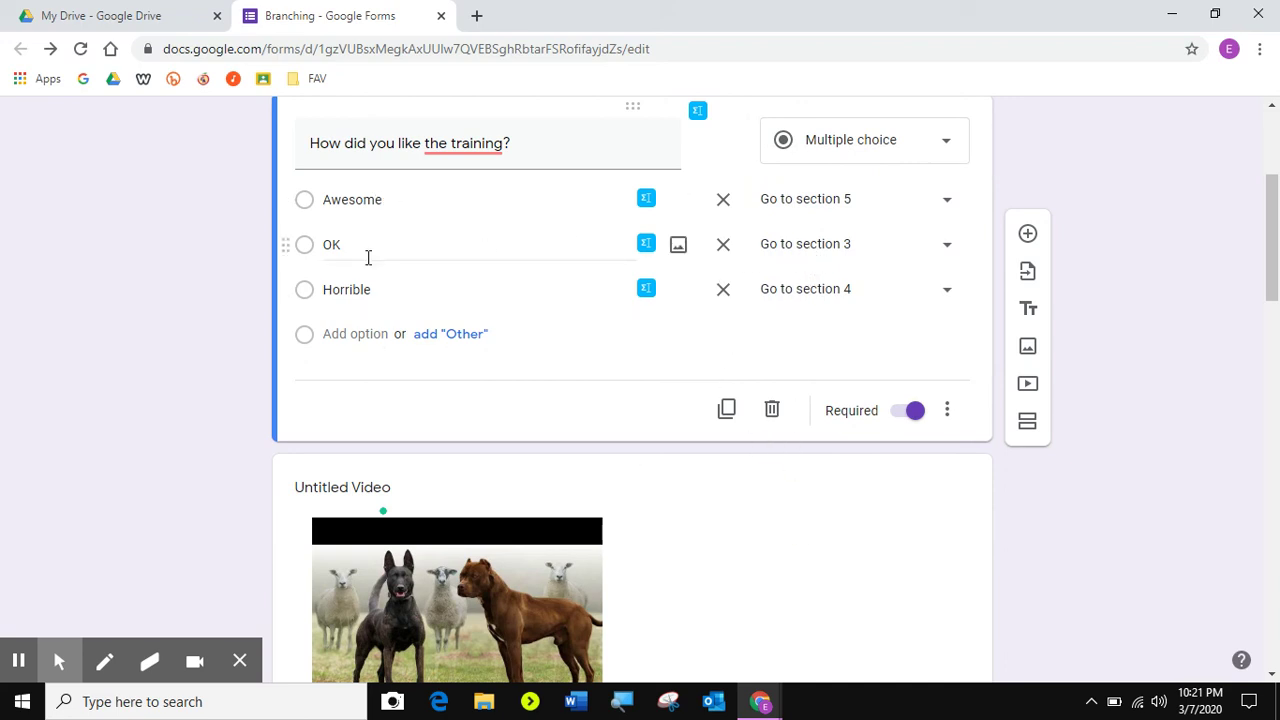
{"action": "left_click", "coordinate": [723, 549]}
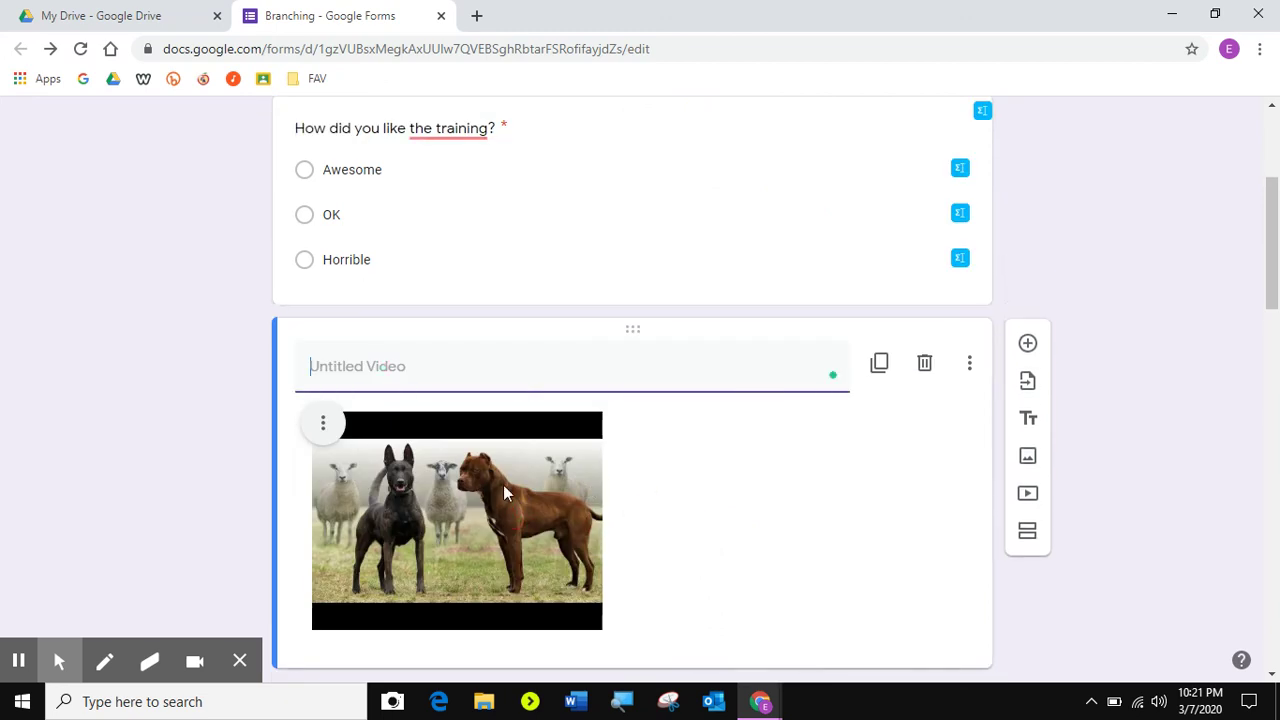
Step: Add a new section holding the dog video and title it 'video'
{"action": "left_click", "coordinate": [656, 295]}
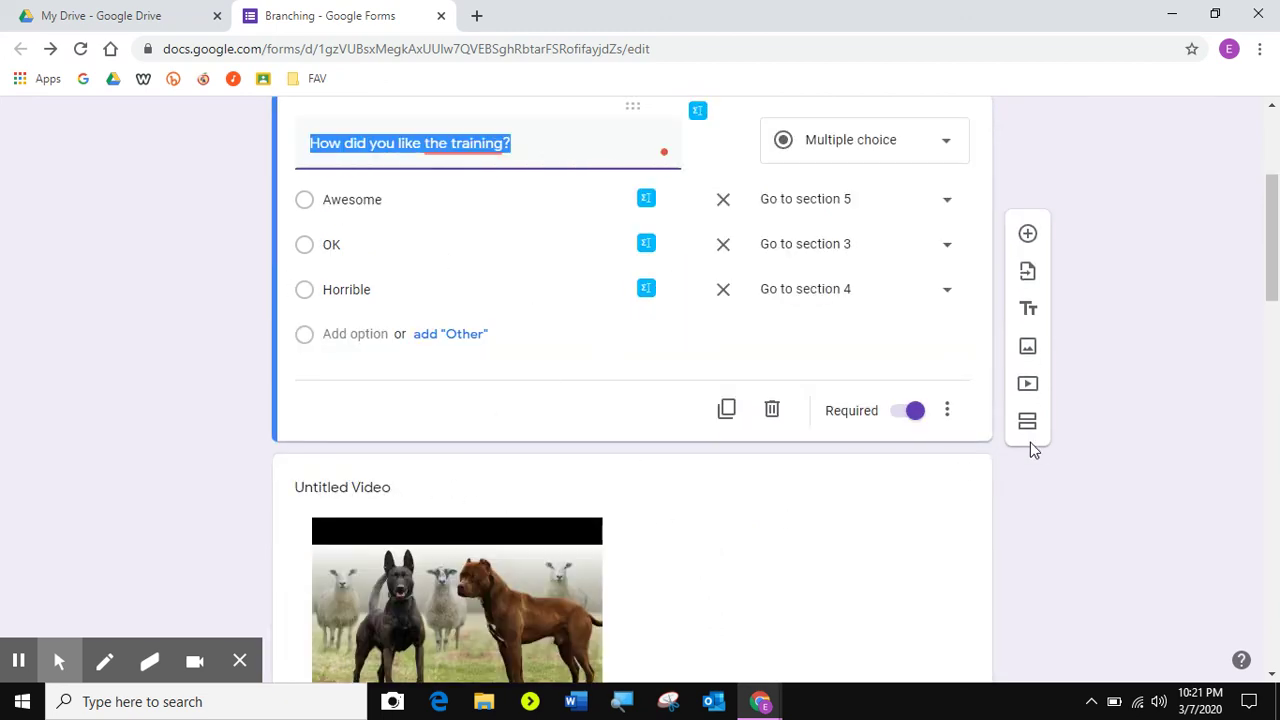
{"action": "left_click", "coordinate": [1030, 428]}
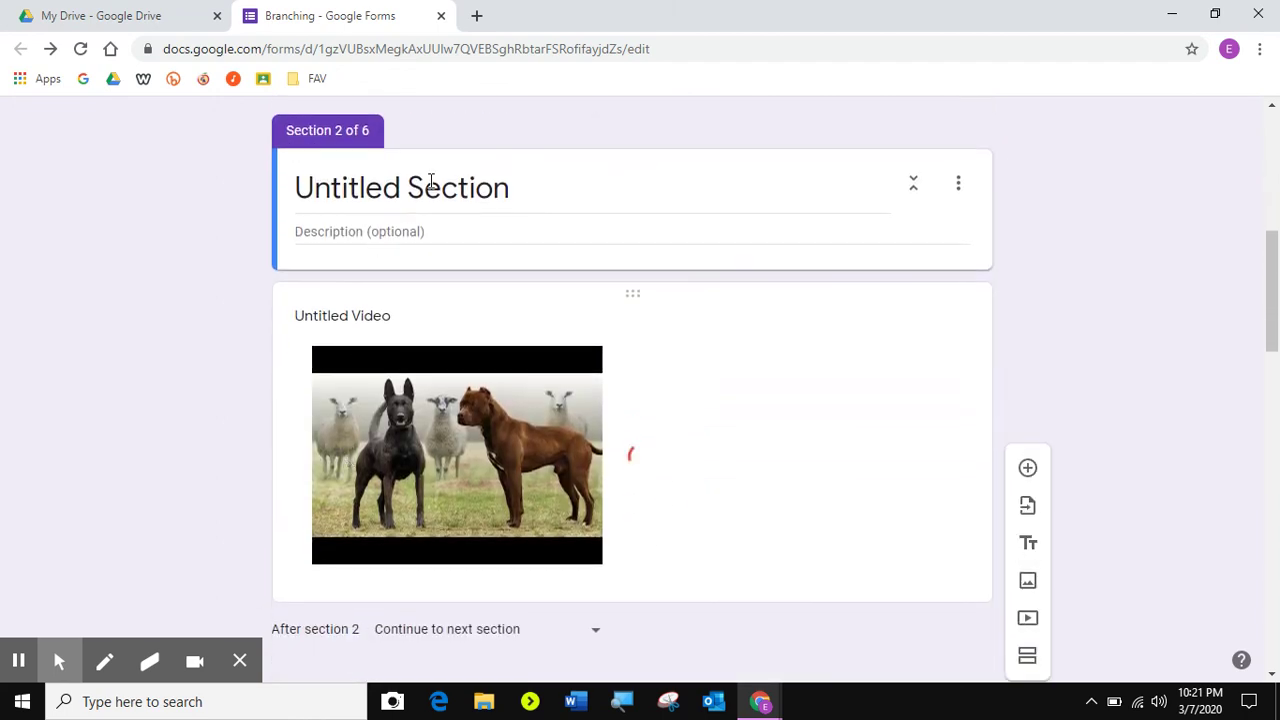
{"action": "left_click", "coordinate": [430, 190]}
{"action": "type", "text": "video"}
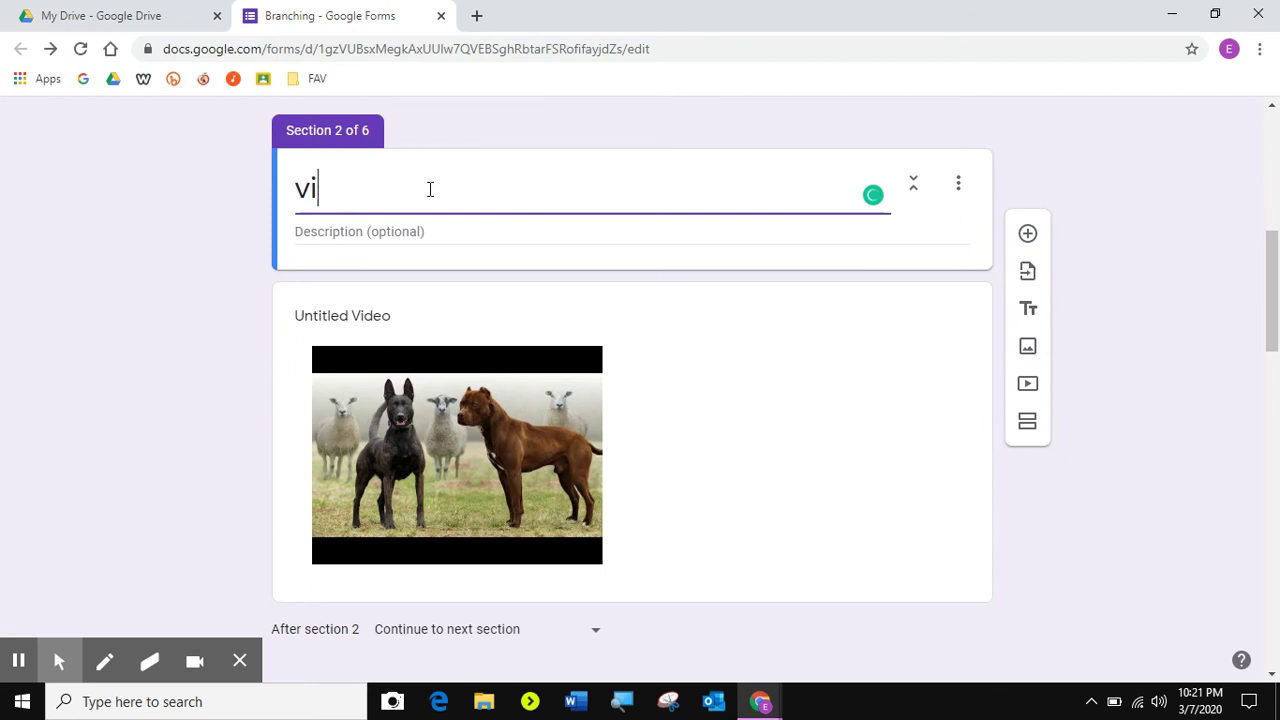
{"action": "left_click", "coordinate": [1110, 297]}
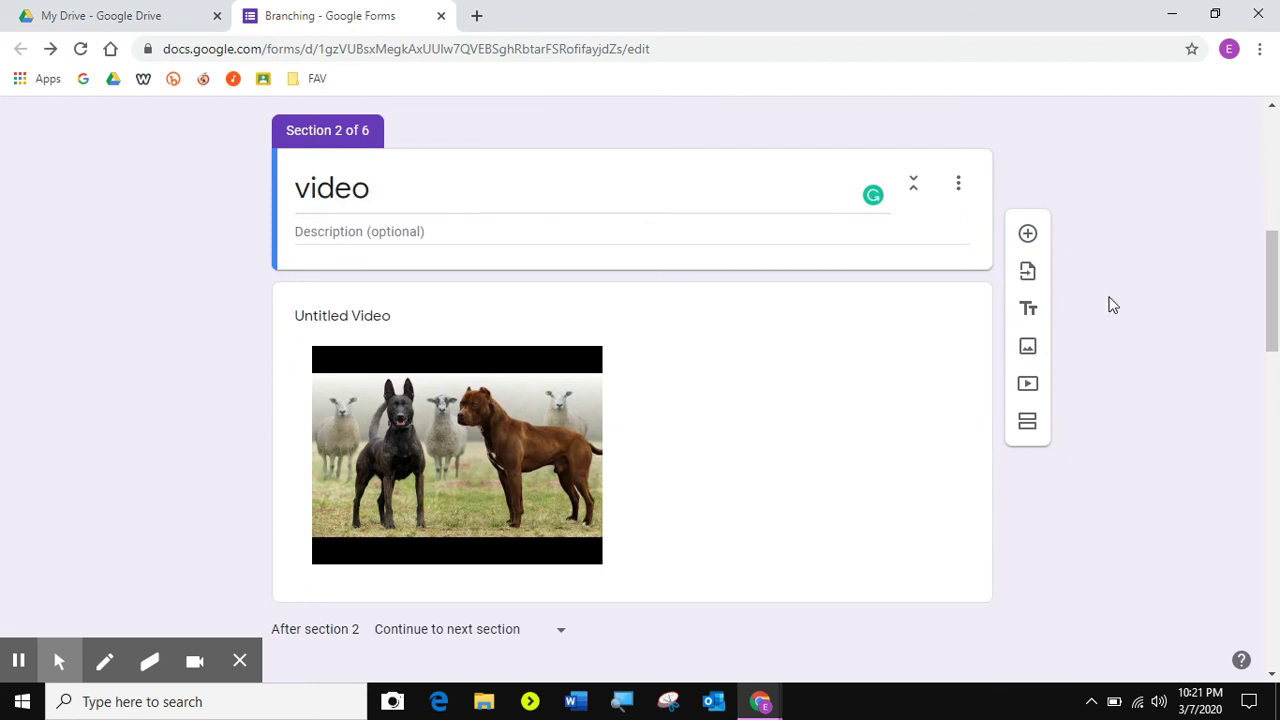
{"action": "scroll", "coordinate": [654, 434], "scroll_direction": "up", "scroll_amount": 3}
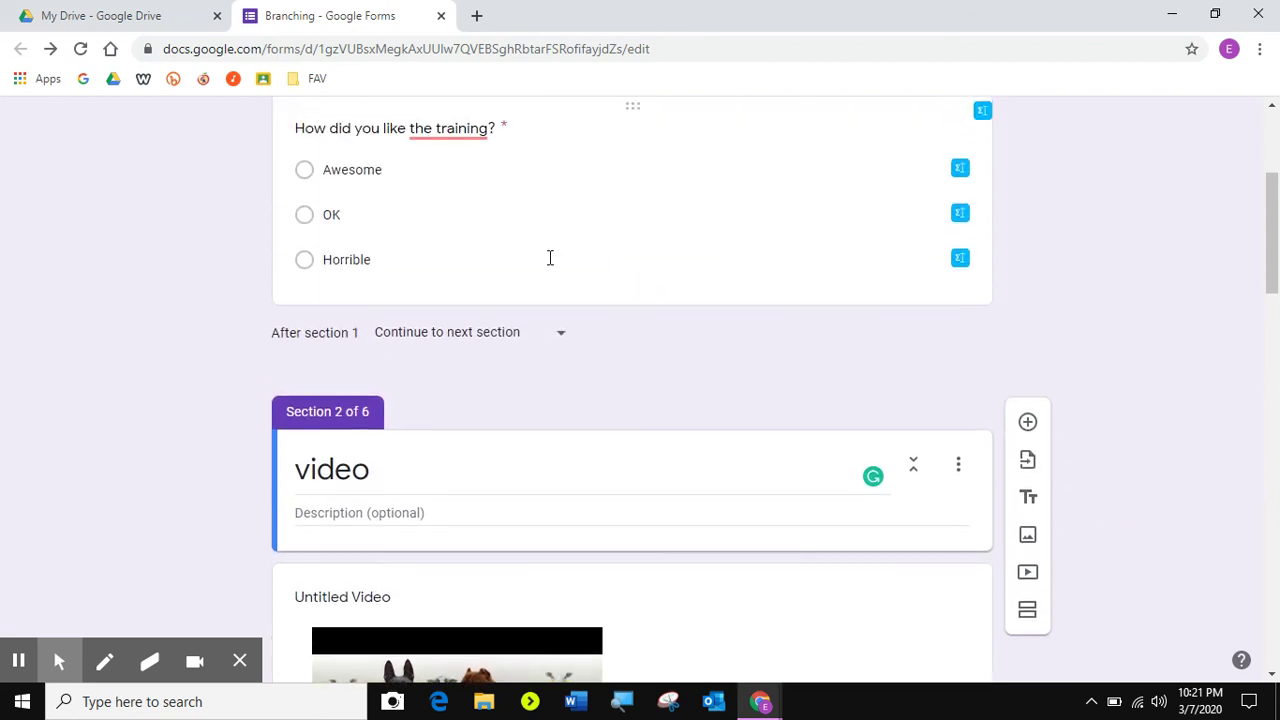
{"action": "left_click", "coordinate": [370, 218]}
{"action": "left_click", "coordinate": [858, 258]}
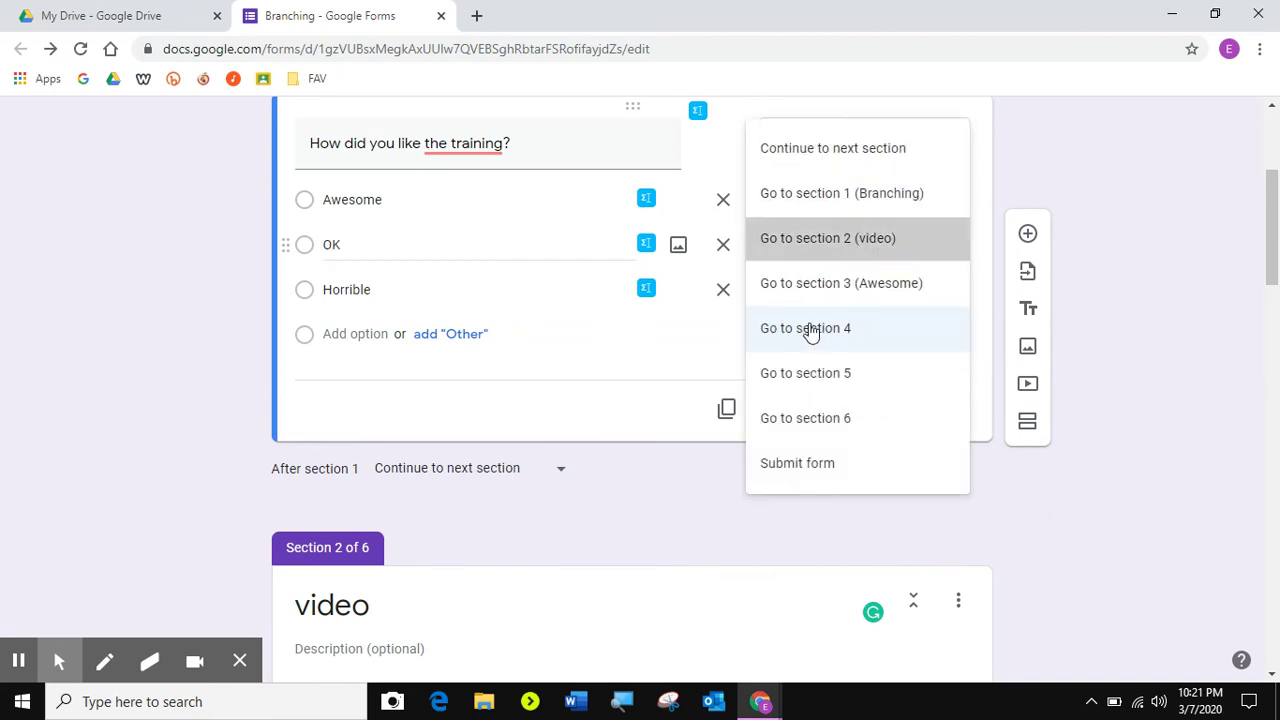
{"action": "left_click", "coordinate": [832, 240]}
{"action": "left_click", "coordinate": [813, 300]}
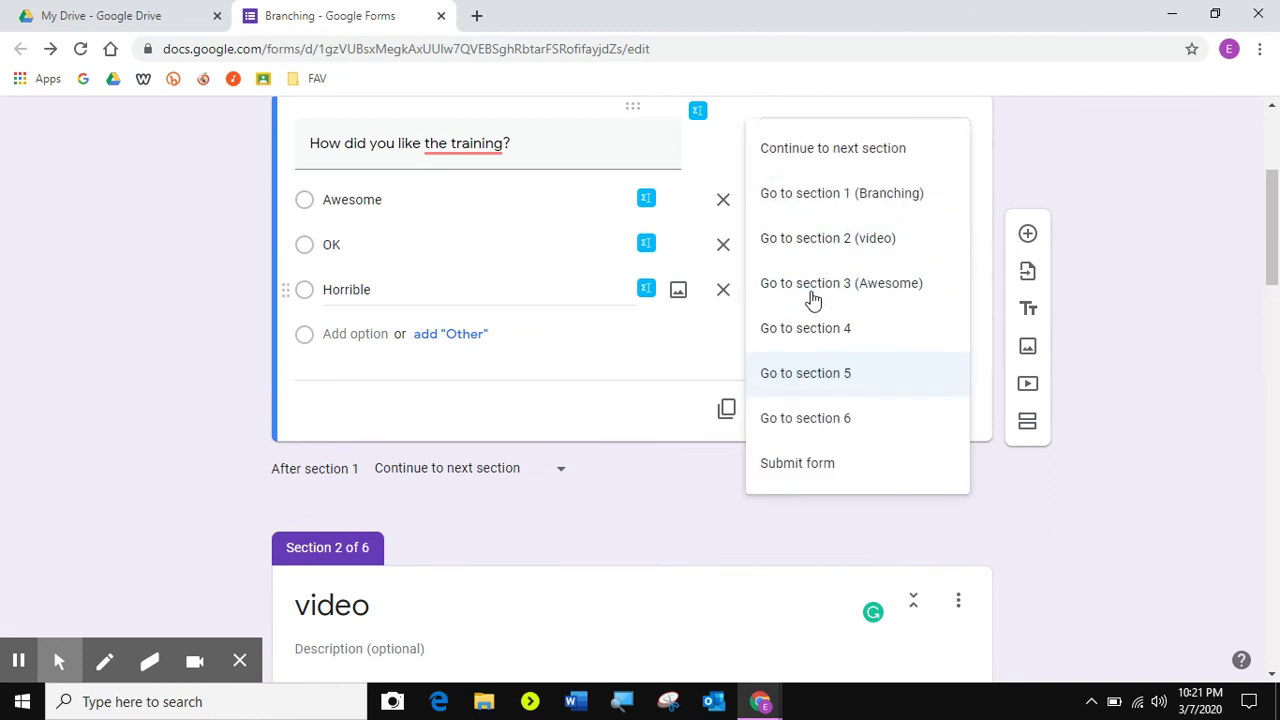
{"action": "left_click", "coordinate": [834, 238]}
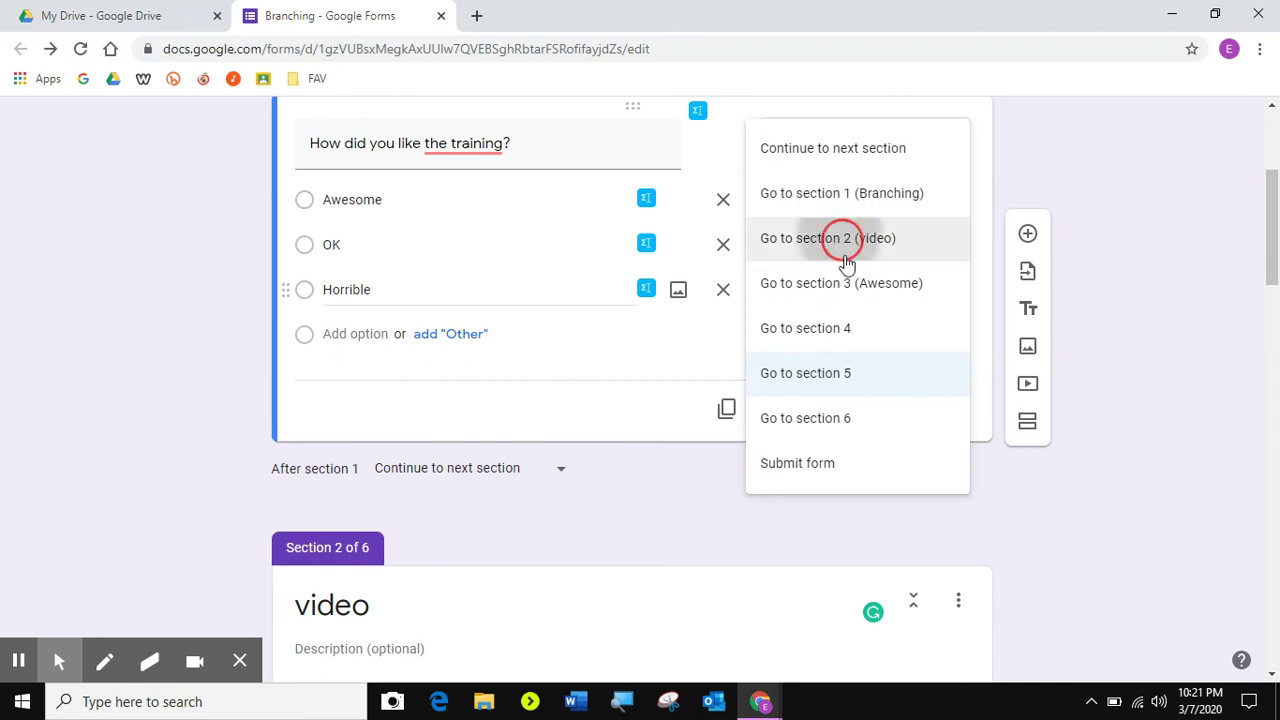
{"action": "left_click", "coordinate": [665, 535]}
{"action": "scroll", "coordinate": [665, 535], "scroll_direction": "down", "scroll_amount": 4}
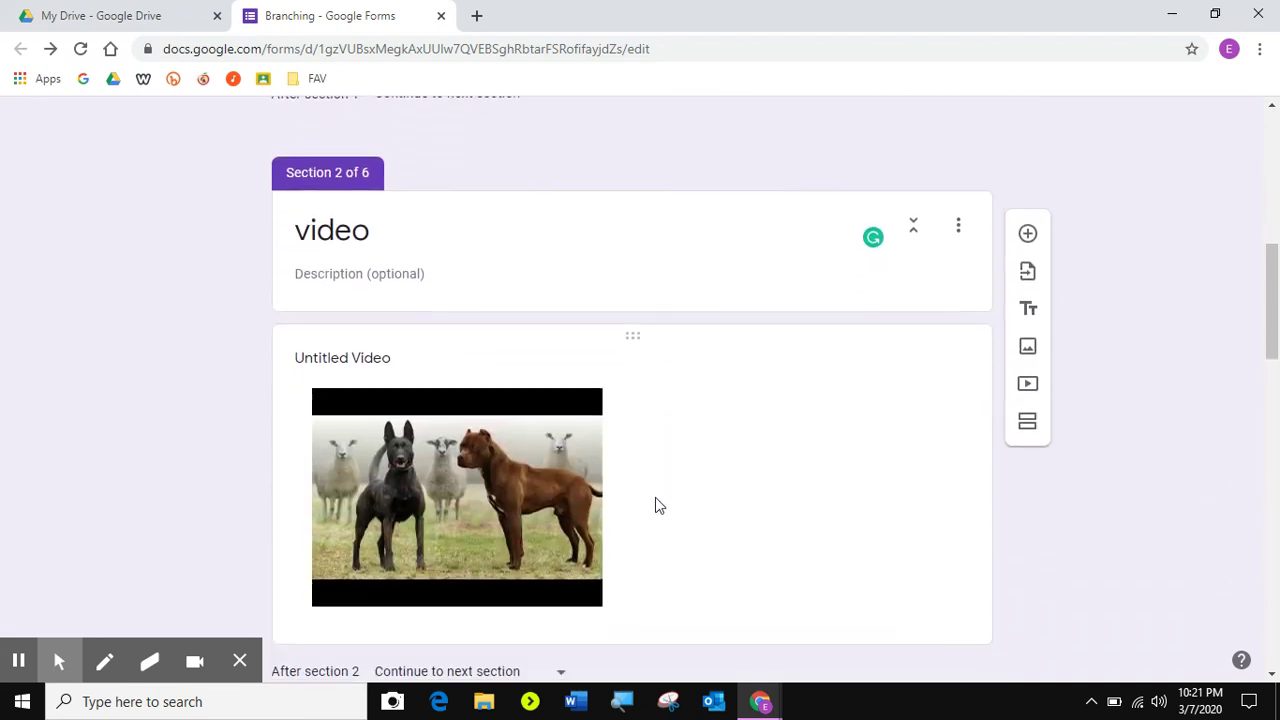
{"action": "scroll", "coordinate": [655, 500], "scroll_direction": "down", "scroll_amount": 1}
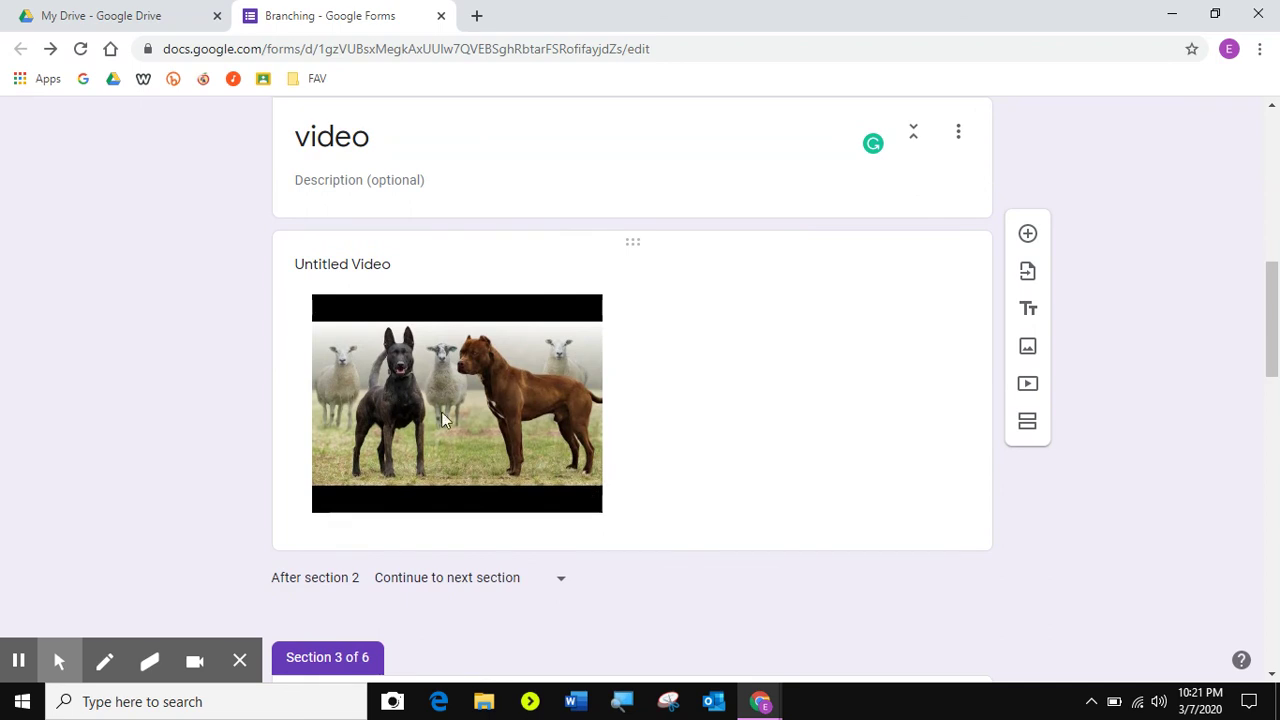
{"action": "scroll", "coordinate": [500, 505], "scroll_direction": "down", "scroll_amount": 1}
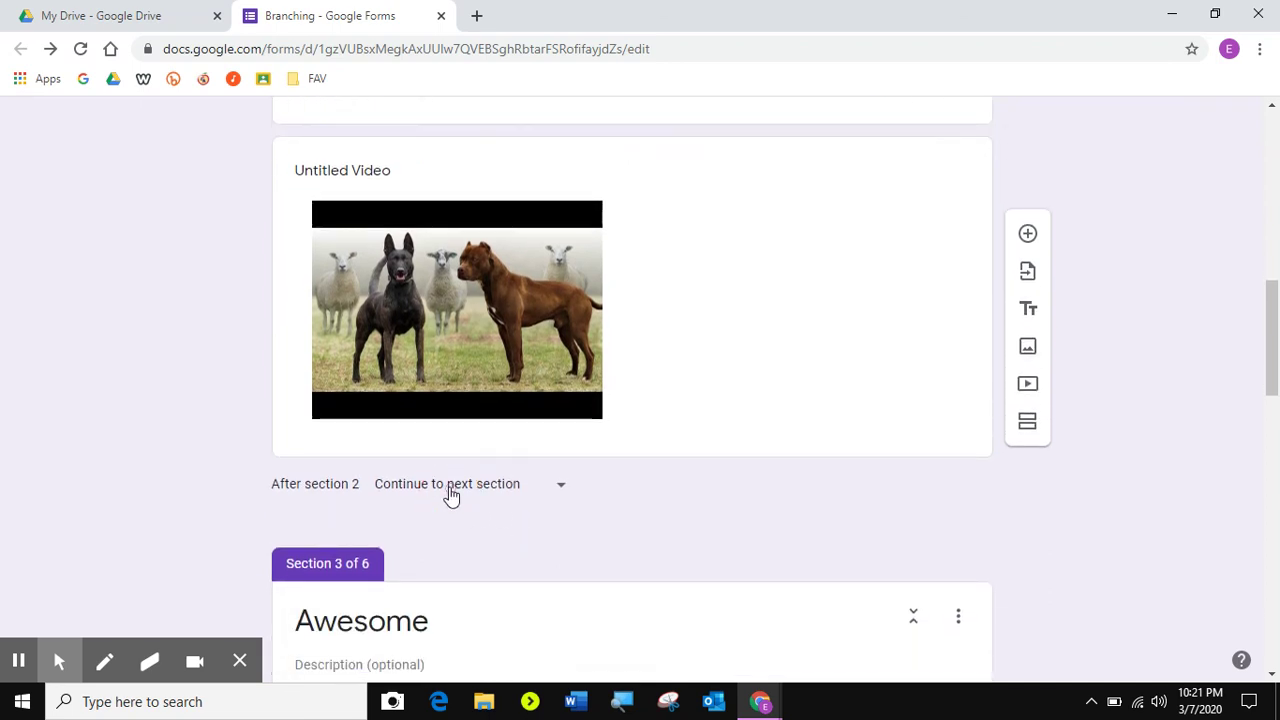
{"action": "left_click", "coordinate": [450, 495]}
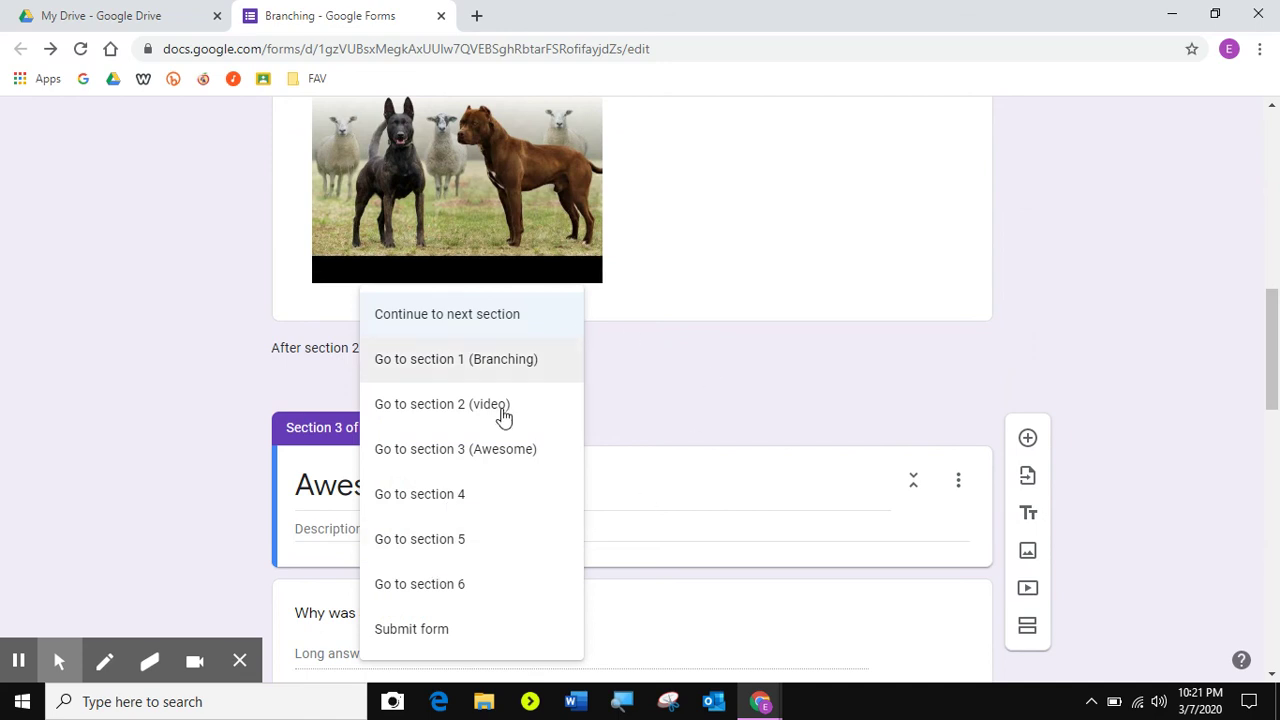
{"action": "left_click", "coordinate": [740, 390]}
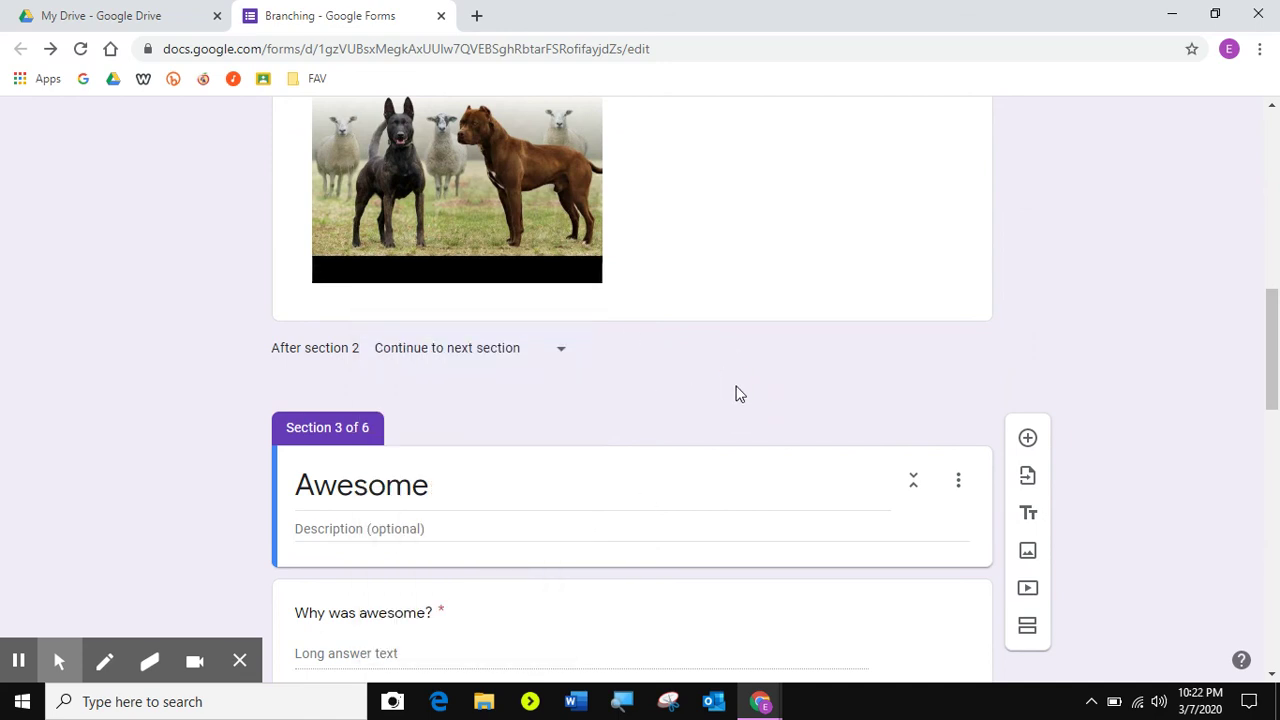
Step: Add a question below the video: 'What bread did the video say loves the Farm?'
{"action": "left_click", "coordinate": [699, 245]}
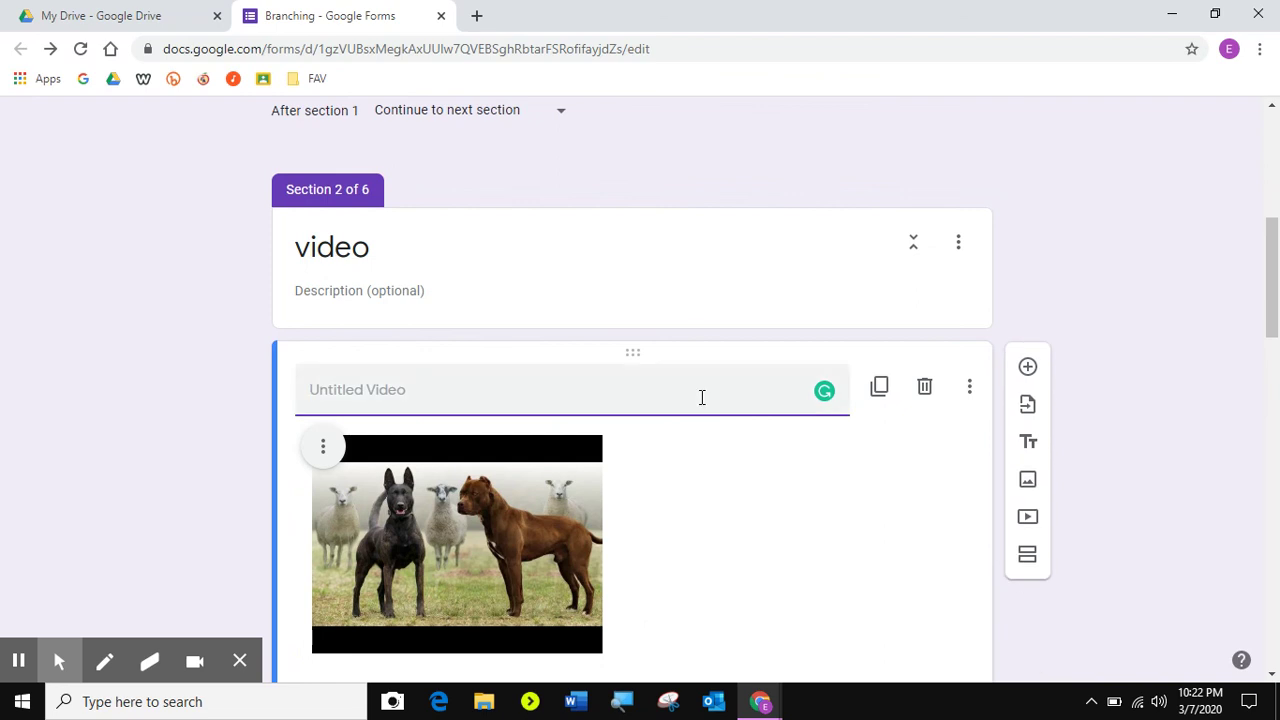
{"action": "scroll", "coordinate": [700, 400], "scroll_direction": "down", "scroll_amount": 2}
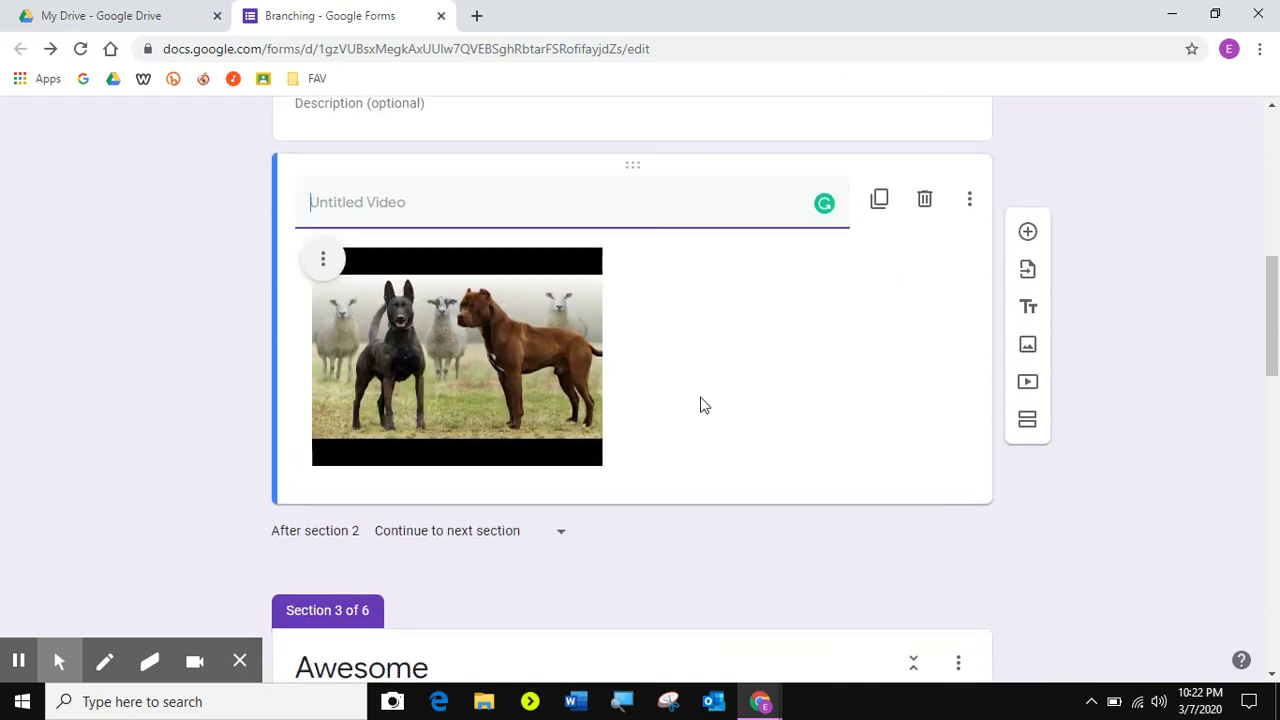
{"action": "left_click", "coordinate": [1028, 236]}
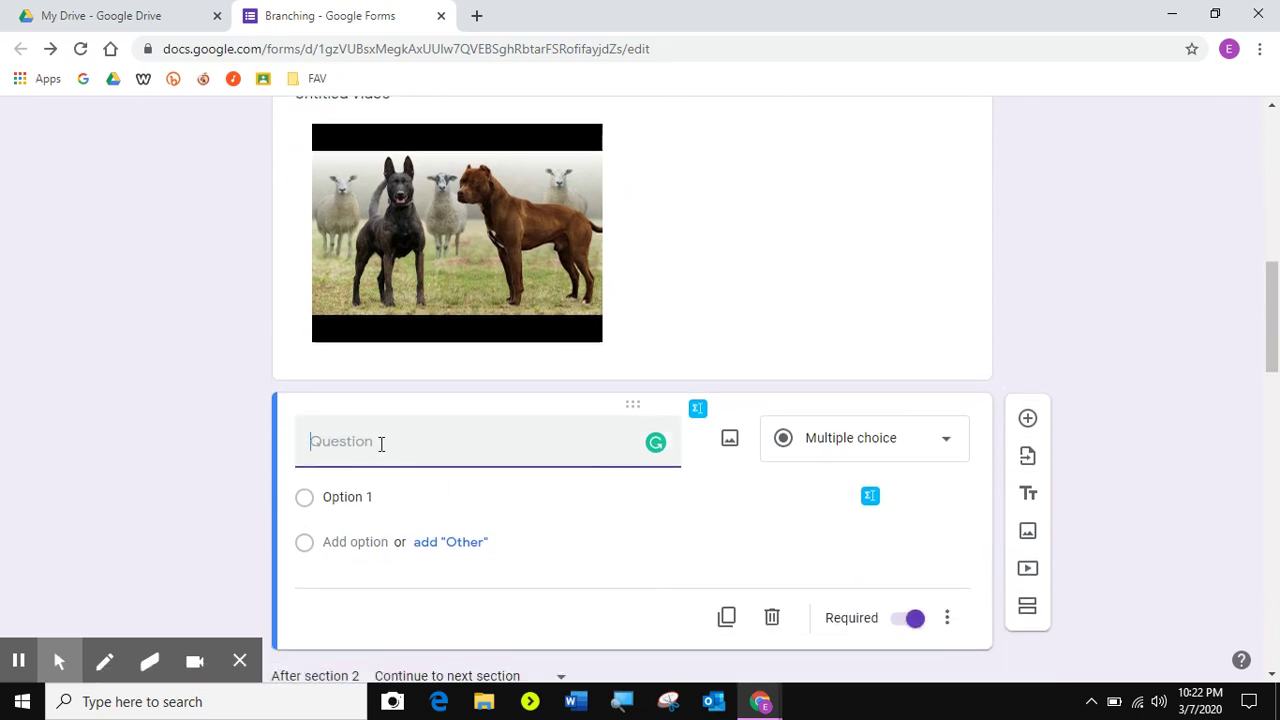
{"action": "type", "text": "What bread did the video sa"}
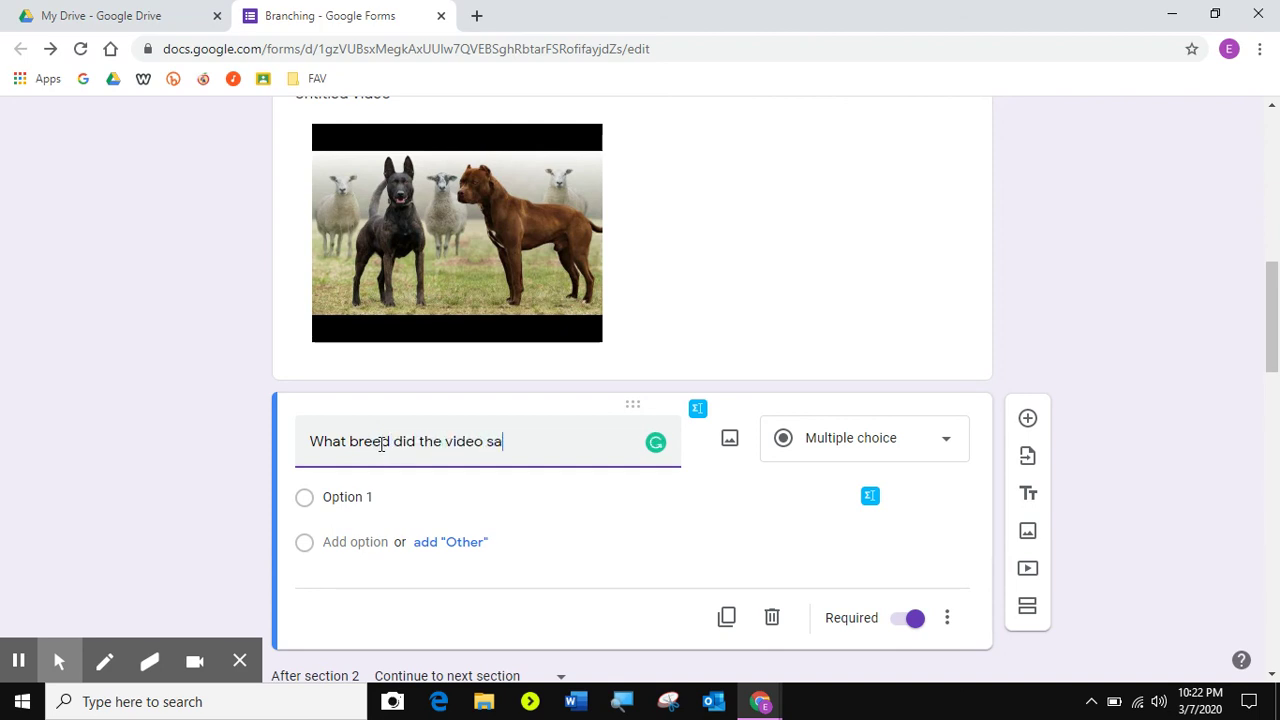
{"action": "type", "text": "y loves the Farm?"}
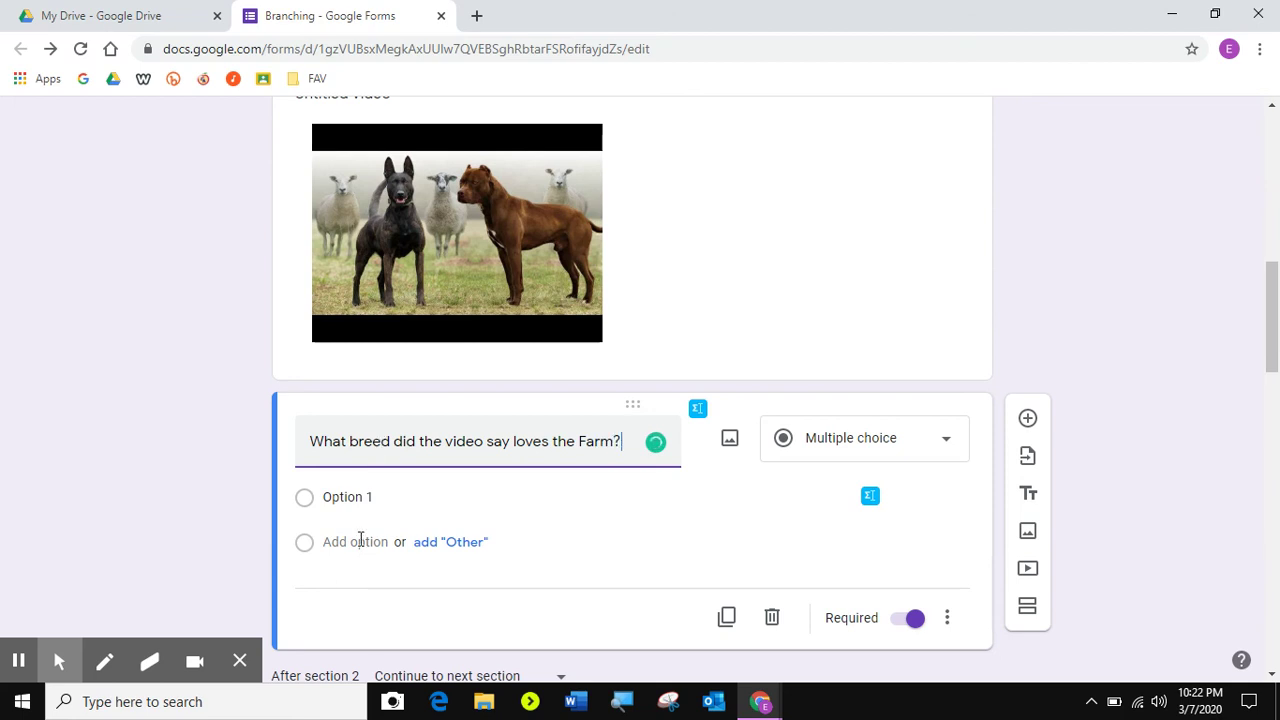
{"action": "left_click", "coordinate": [370, 505]}
Step: Enter the answer options 'pug' and 'pit bil'
{"action": "left_click", "coordinate": [370, 542]}
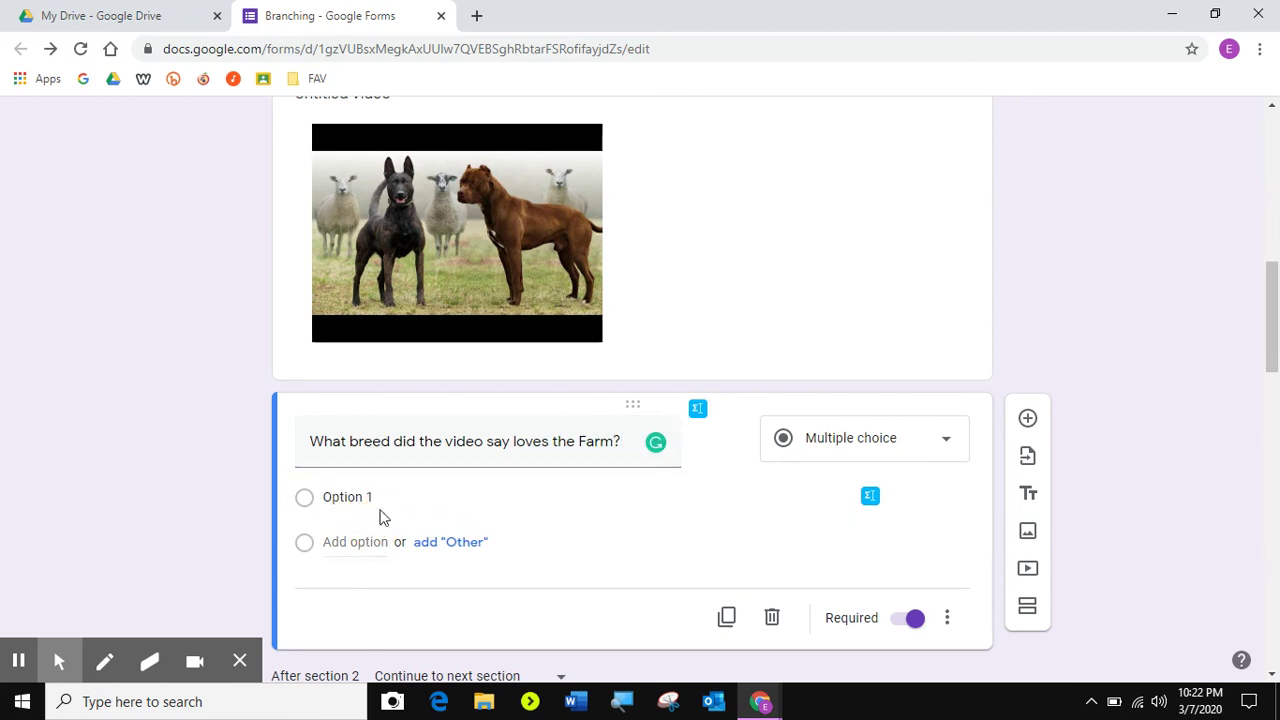
{"action": "scroll", "coordinate": [380, 510], "scroll_direction": "down", "scroll_amount": 1}
{"action": "left_click", "coordinate": [397, 403]}
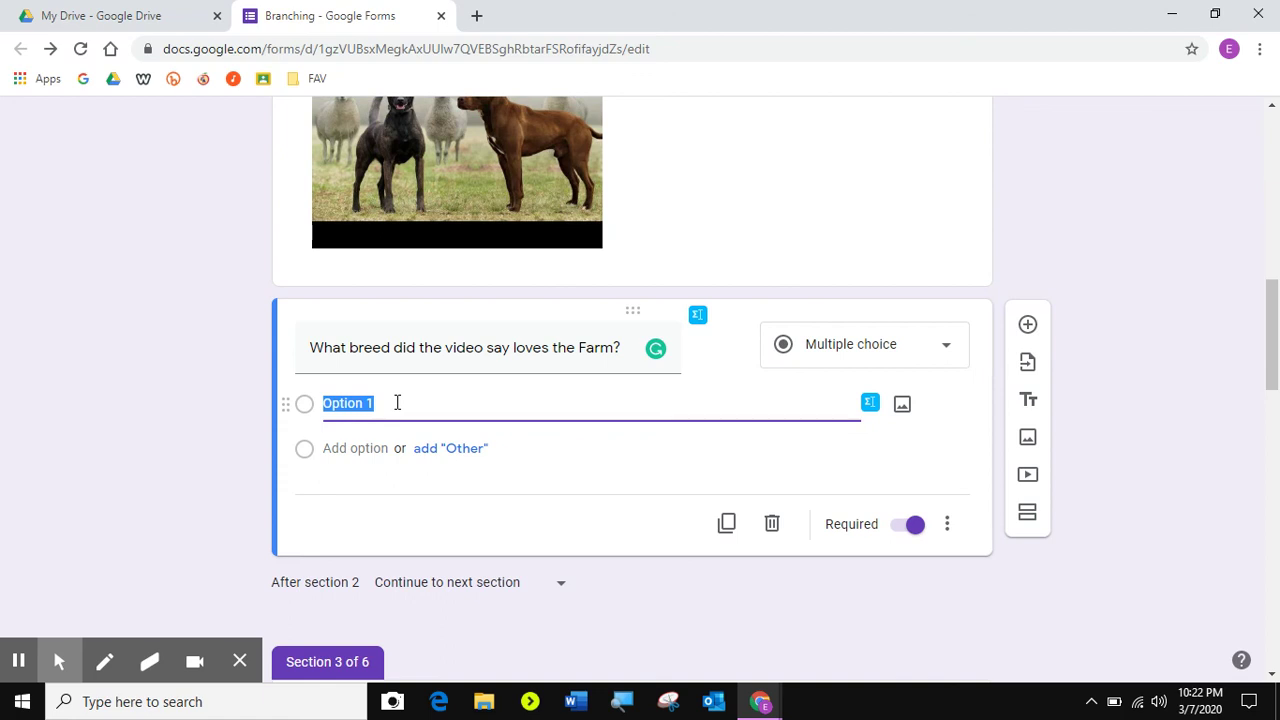
{"action": "type", "text": "pug"}
{"action": "left_click", "coordinate": [367, 448]}
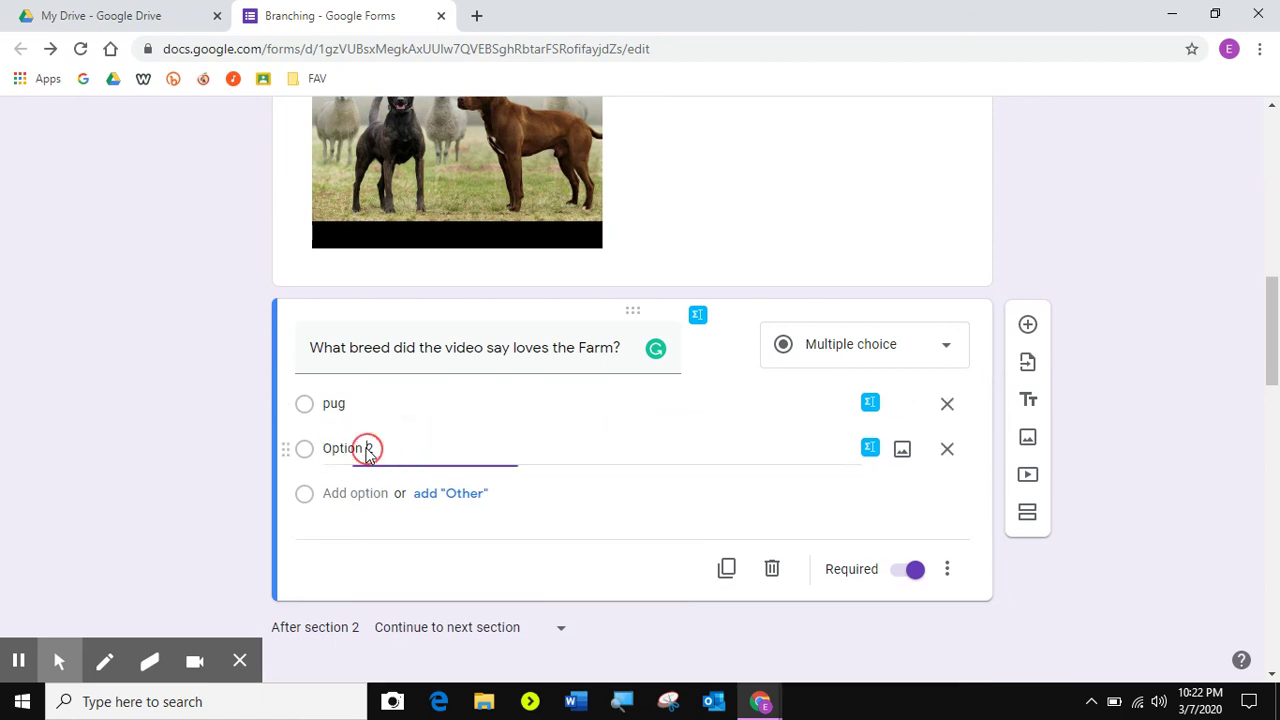
{"action": "left_click", "coordinate": [308, 449]}
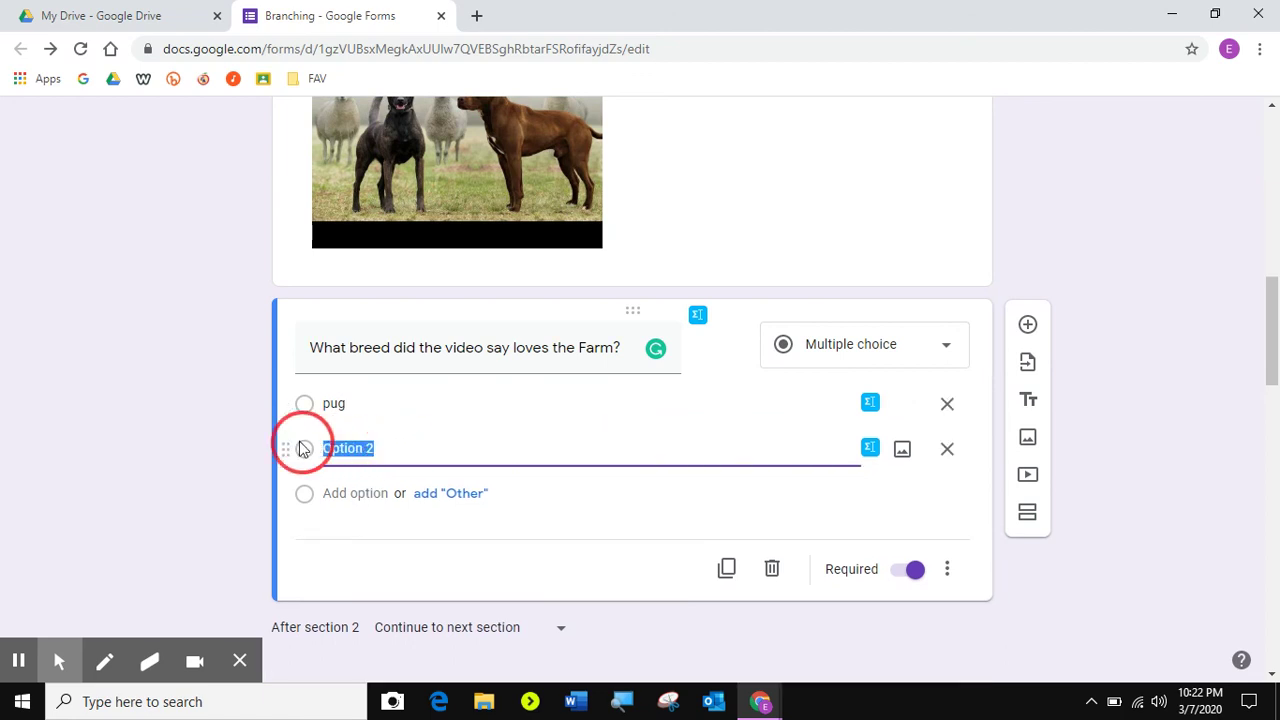
{"action": "type", "text": "pit b"}
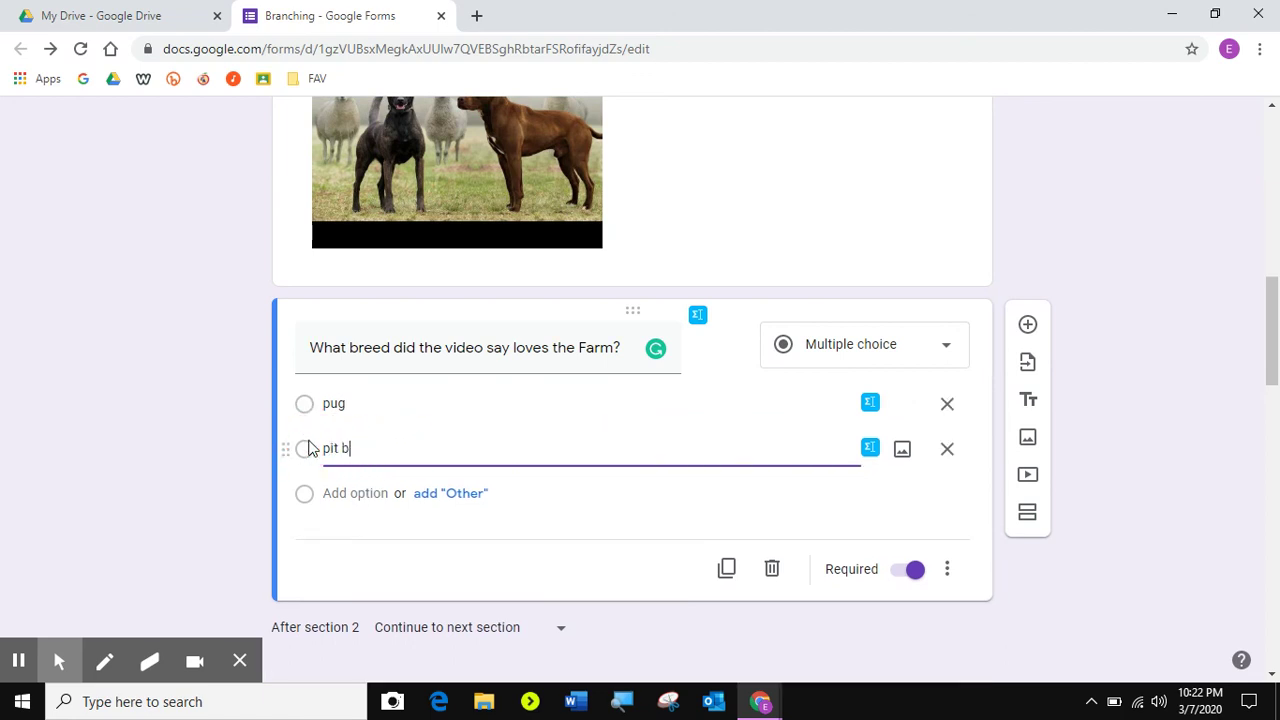
{"action": "type", "text": "il"}
Step: Enable 'Go to section based on answer' on the breed question, leaving pug and pit bull routes unchanged
{"action": "left_click", "coordinate": [948, 574]}
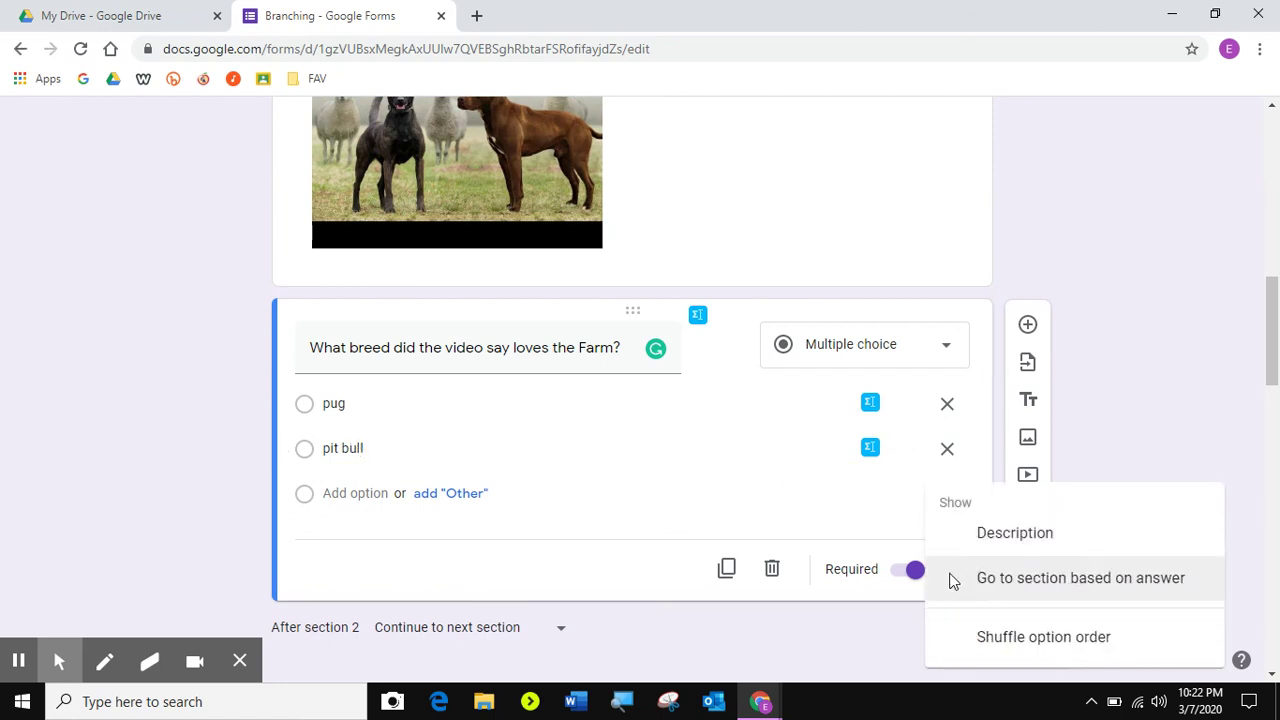
{"action": "left_click", "coordinate": [1038, 588]}
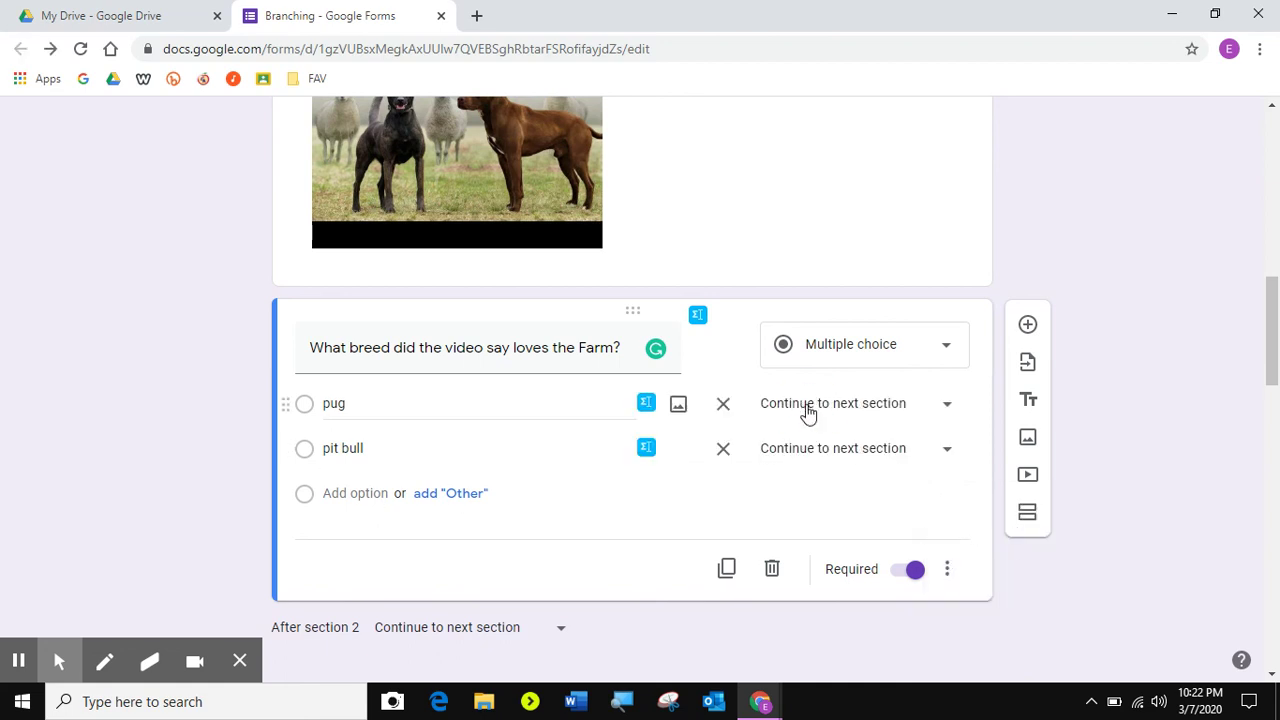
{"action": "left_click", "coordinate": [808, 410]}
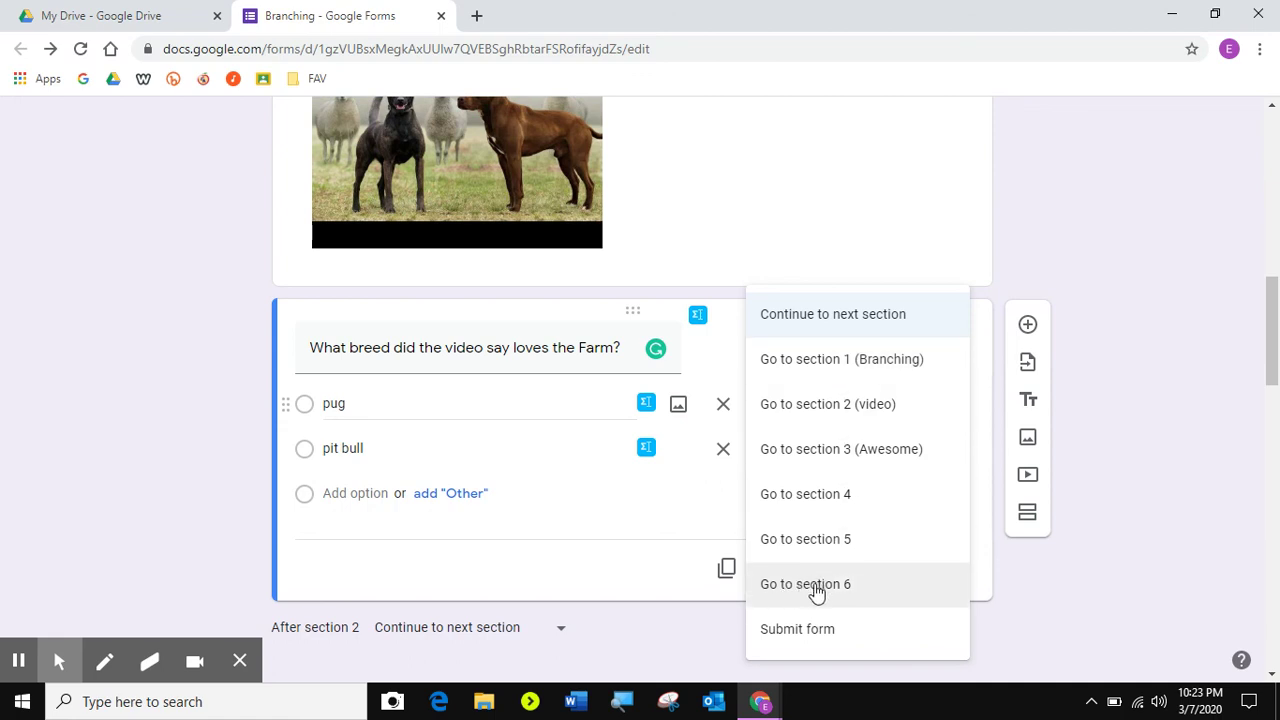
{"action": "left_click", "coordinate": [583, 508]}
{"action": "left_click", "coordinate": [797, 451]}
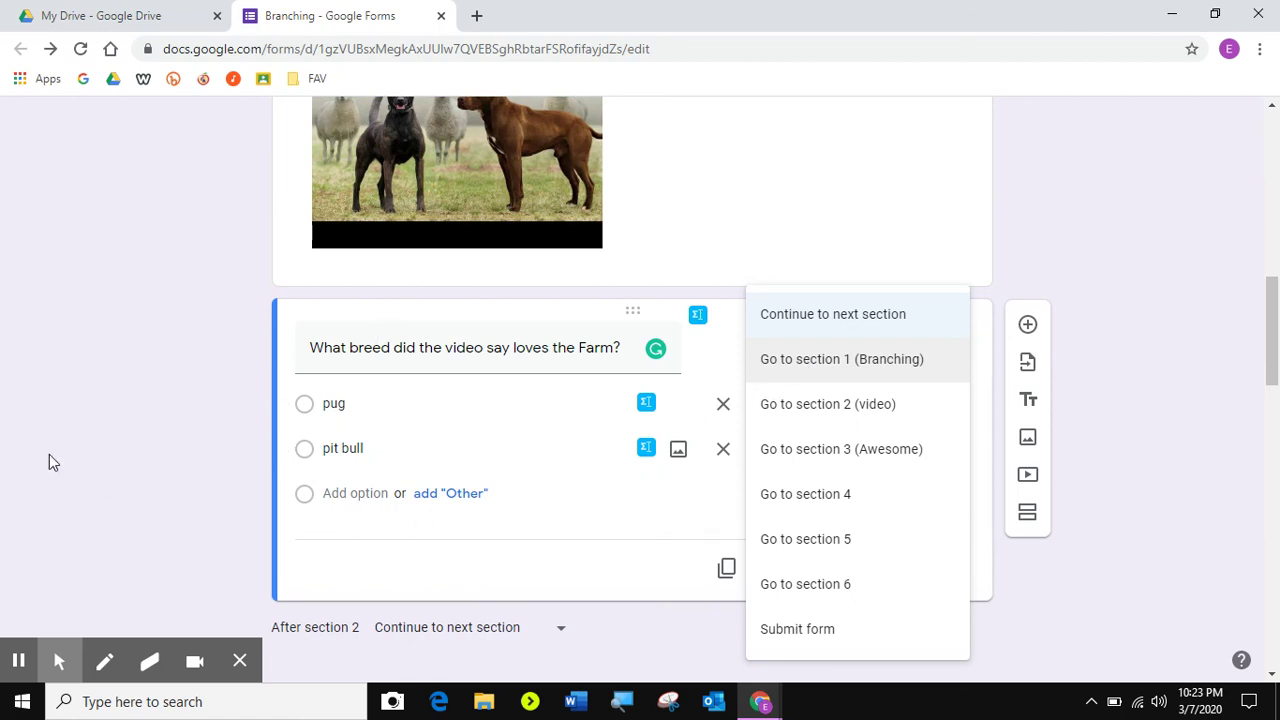
{"action": "left_click", "coordinate": [251, 482]}
{"action": "scroll", "coordinate": [846, 521], "scroll_direction": "up", "scroll_amount": 5}
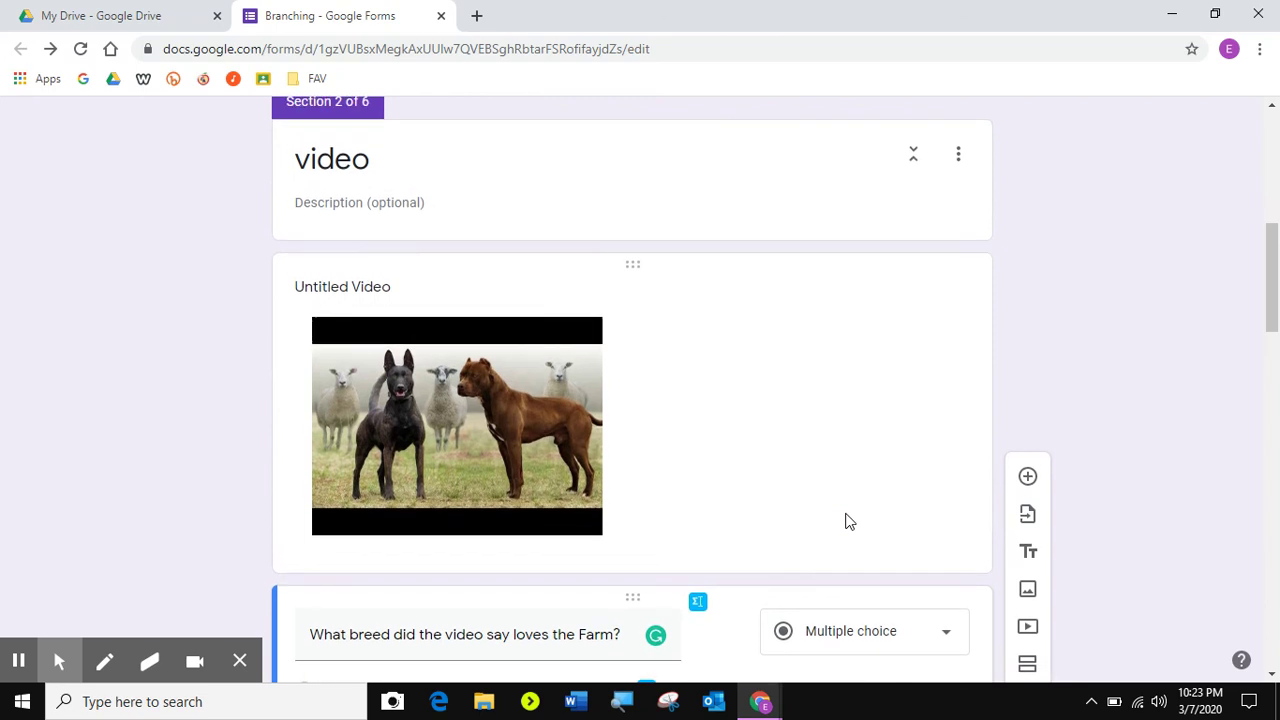
{"action": "scroll", "coordinate": [846, 521], "scroll_direction": "up", "scroll_amount": 4}
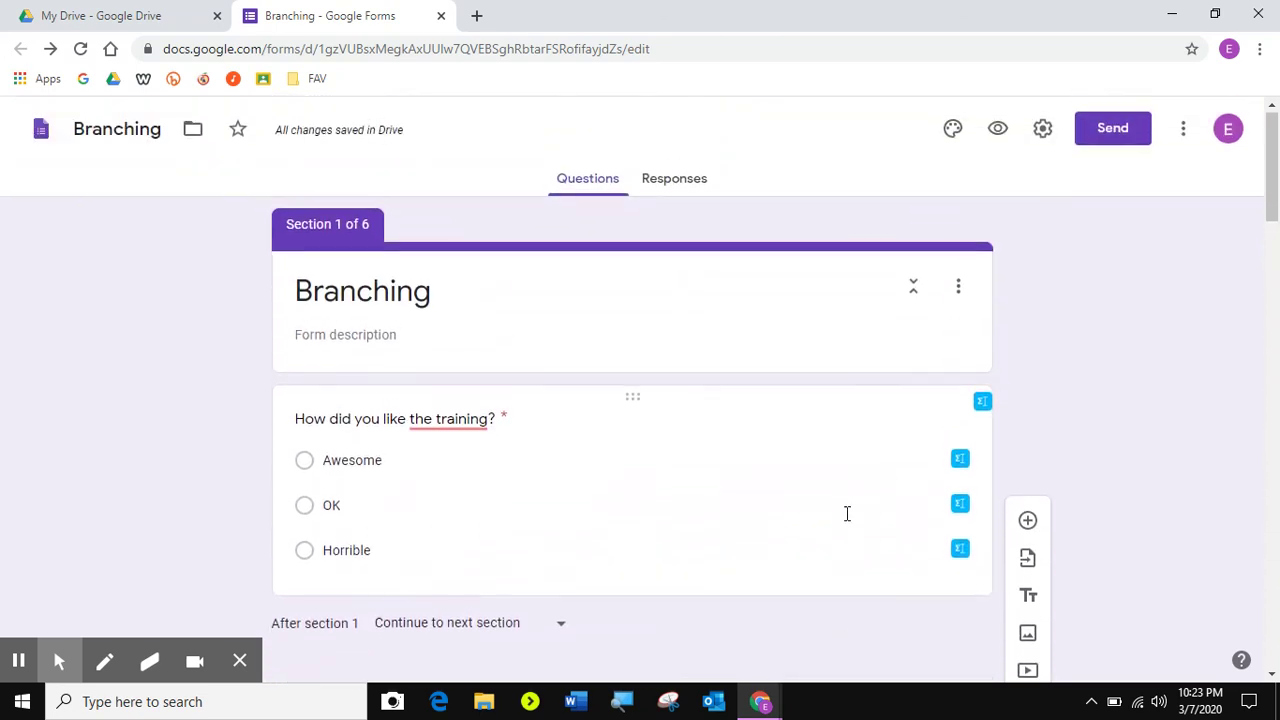
Step: Open the Educator Alexander website's Google resources page in a new tab
{"action": "left_click", "coordinate": [476, 18]}
{"action": "left_click", "coordinate": [203, 80]}
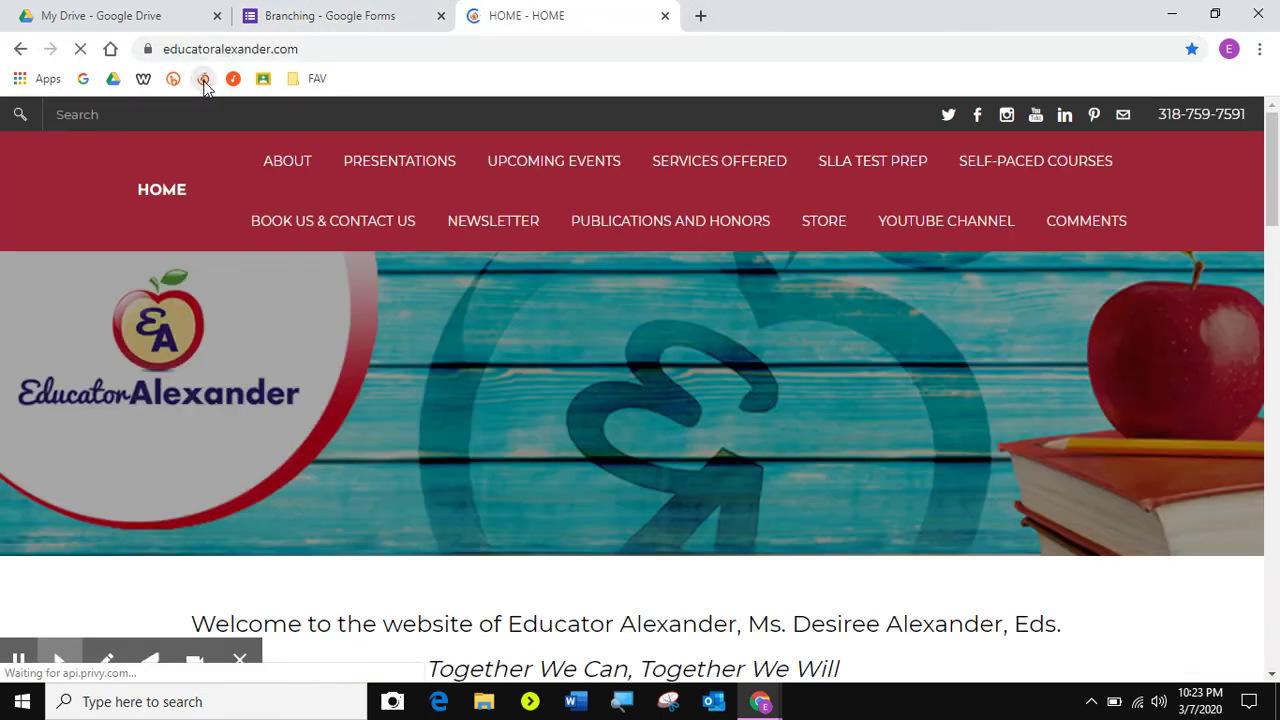
{"action": "mouse_move", "coordinate": [433, 162]}
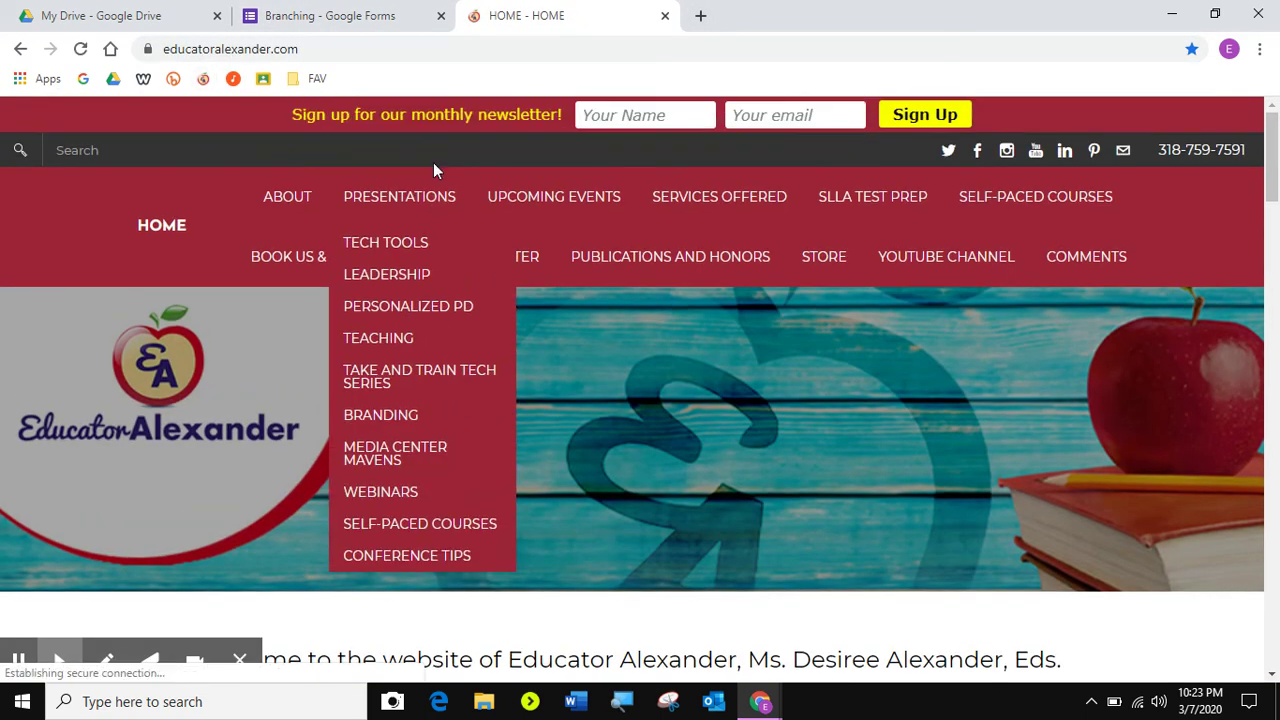
{"action": "mouse_move", "coordinate": [417, 240]}
{"action": "mouse_move", "coordinate": [571, 250]}
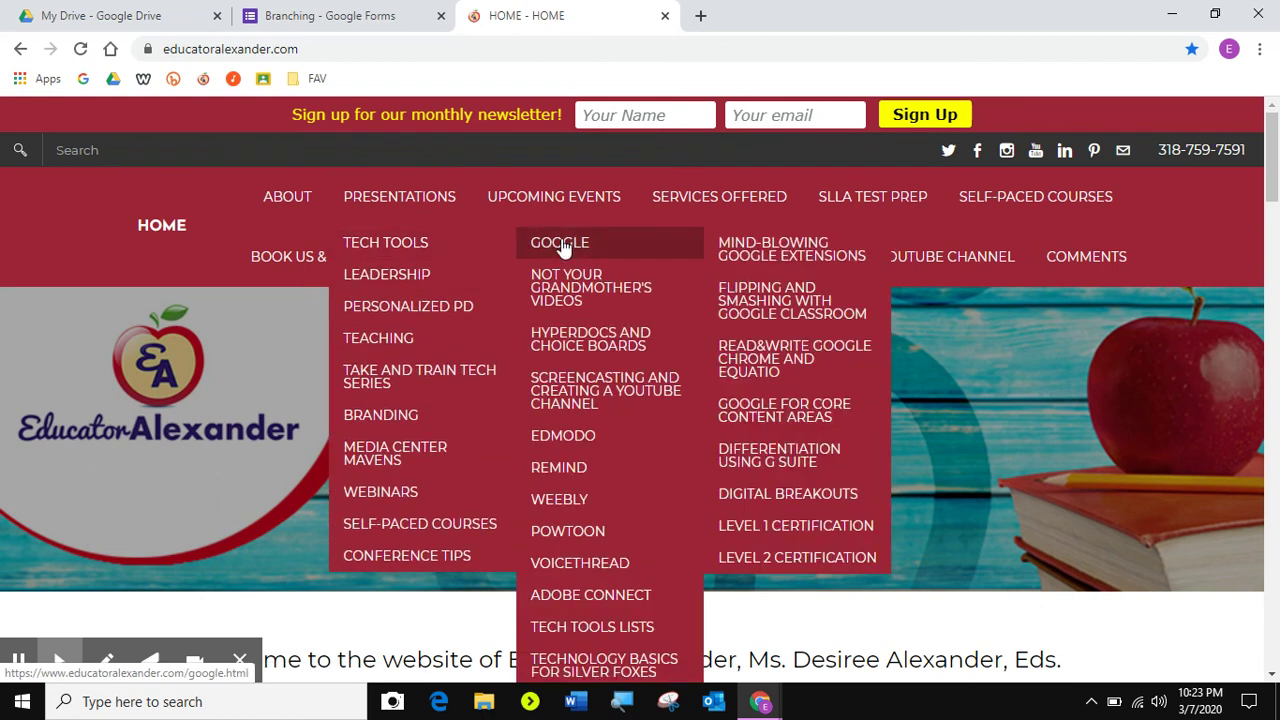
{"action": "left_click", "coordinate": [573, 250]}
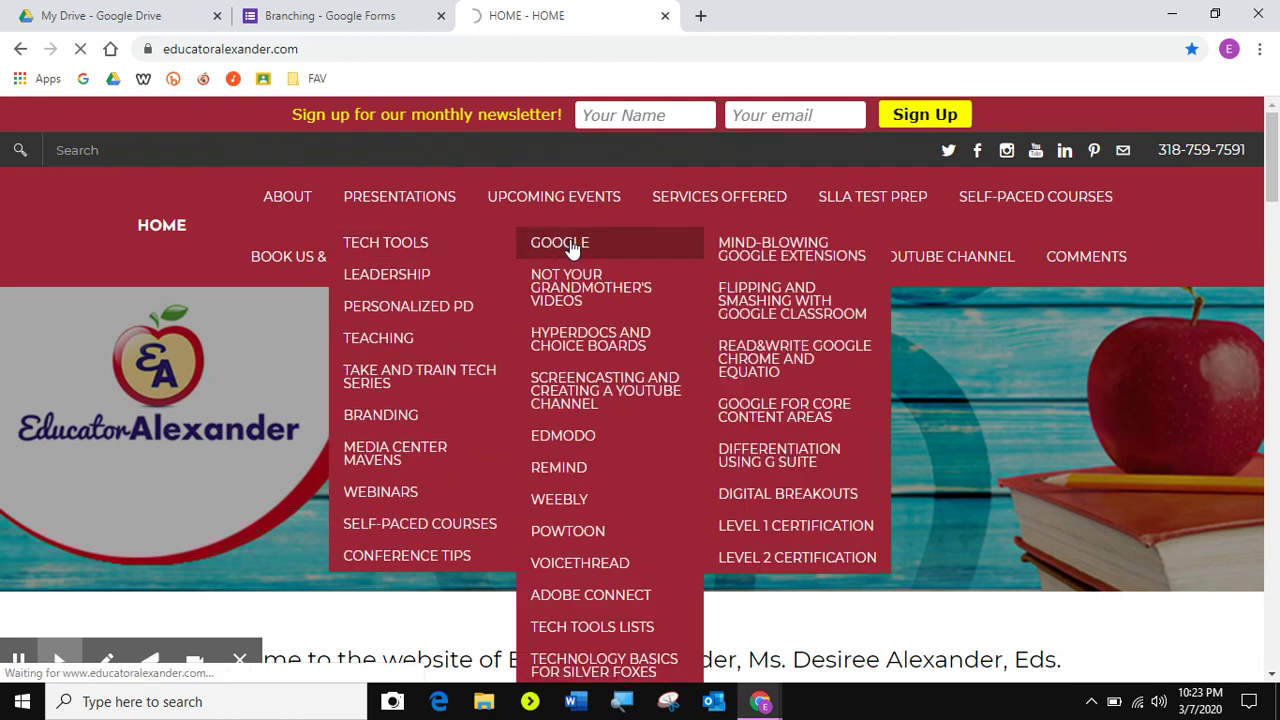
Step: Open the Google Forms Branching 4 Quick Steps image from that page
{"action": "scroll", "coordinate": [1260, 597], "scroll_direction": "down", "scroll_amount": 3}
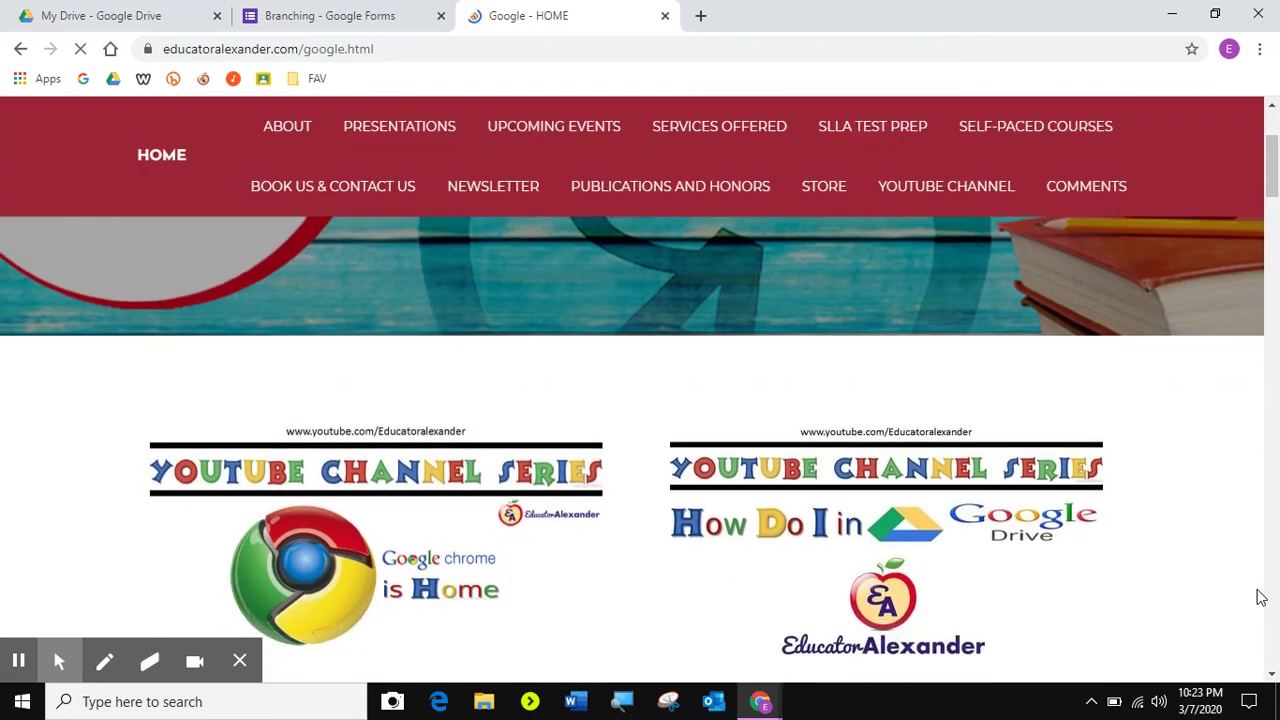
{"action": "scroll", "coordinate": [1260, 597], "scroll_direction": "down", "scroll_amount": 10}
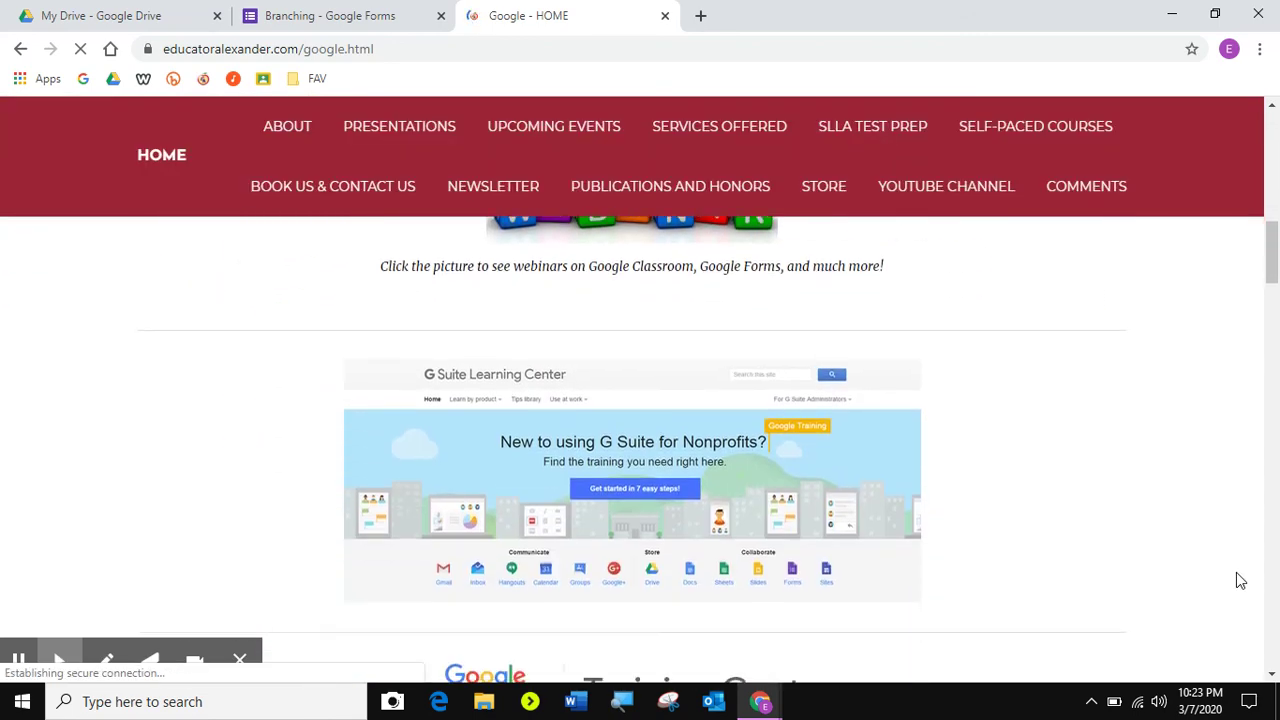
{"action": "scroll", "coordinate": [1240, 581], "scroll_direction": "down", "scroll_amount": 10}
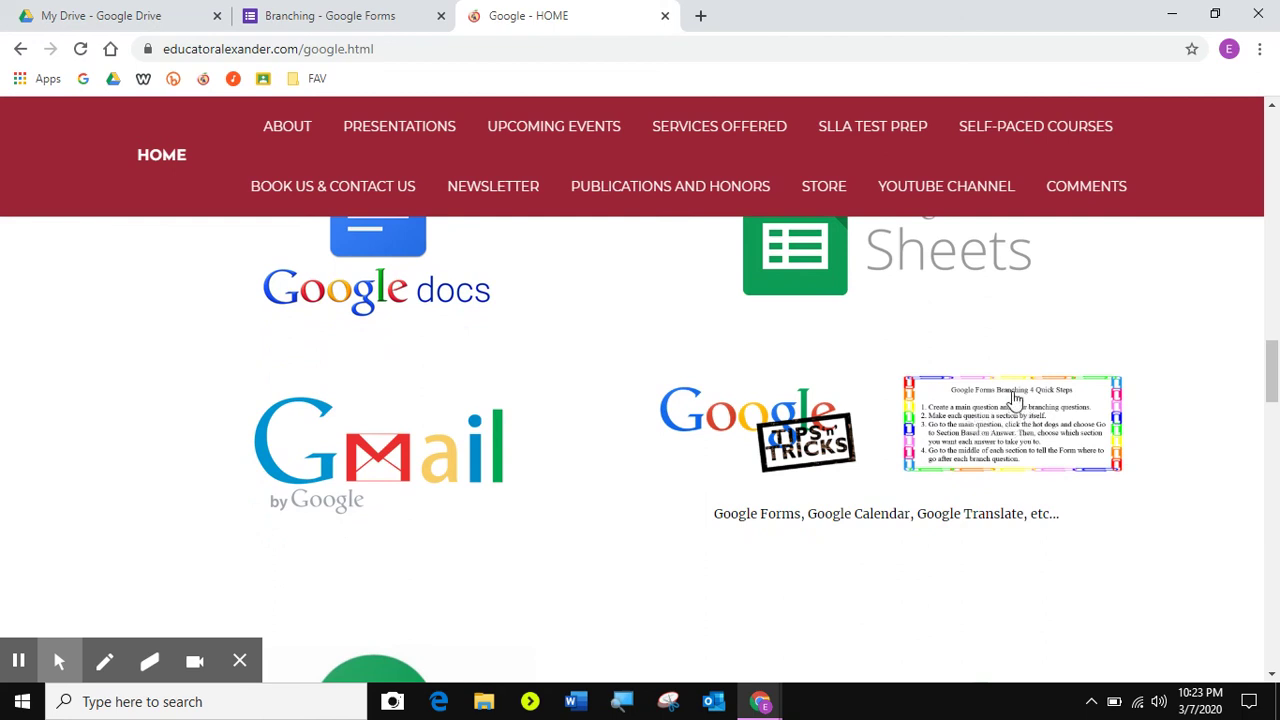
{"action": "left_click", "coordinate": [1023, 428]}
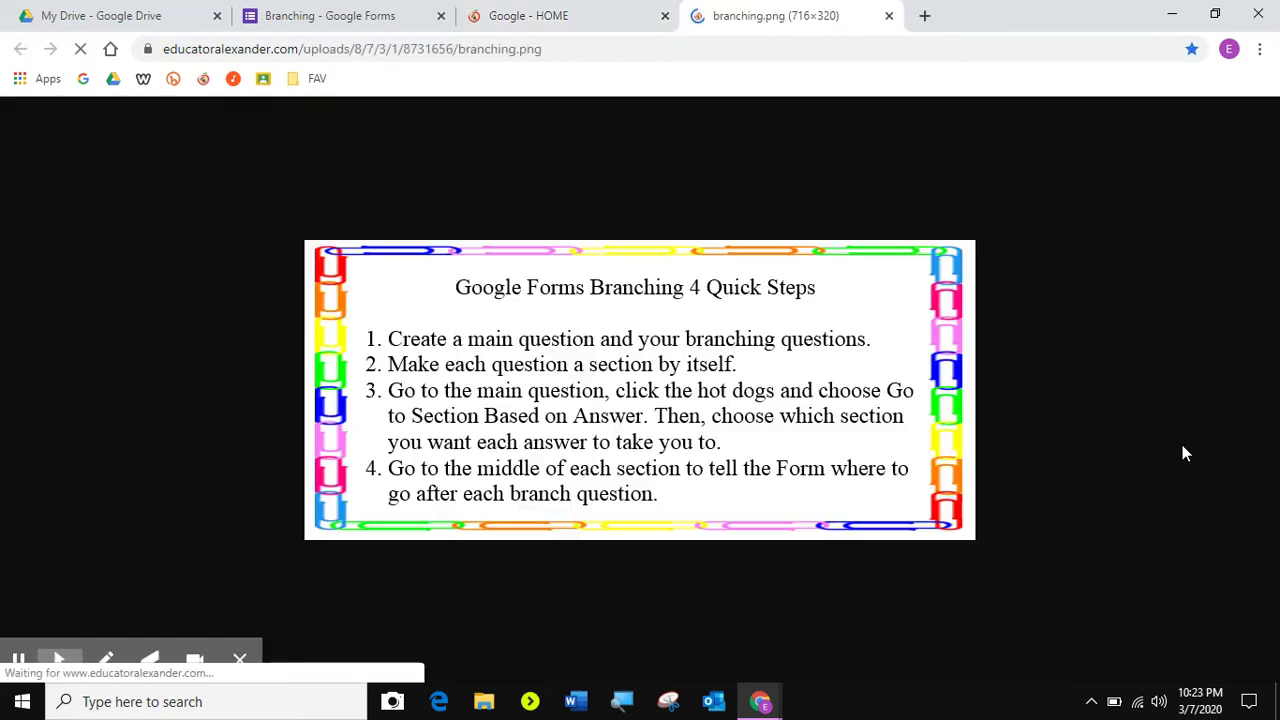